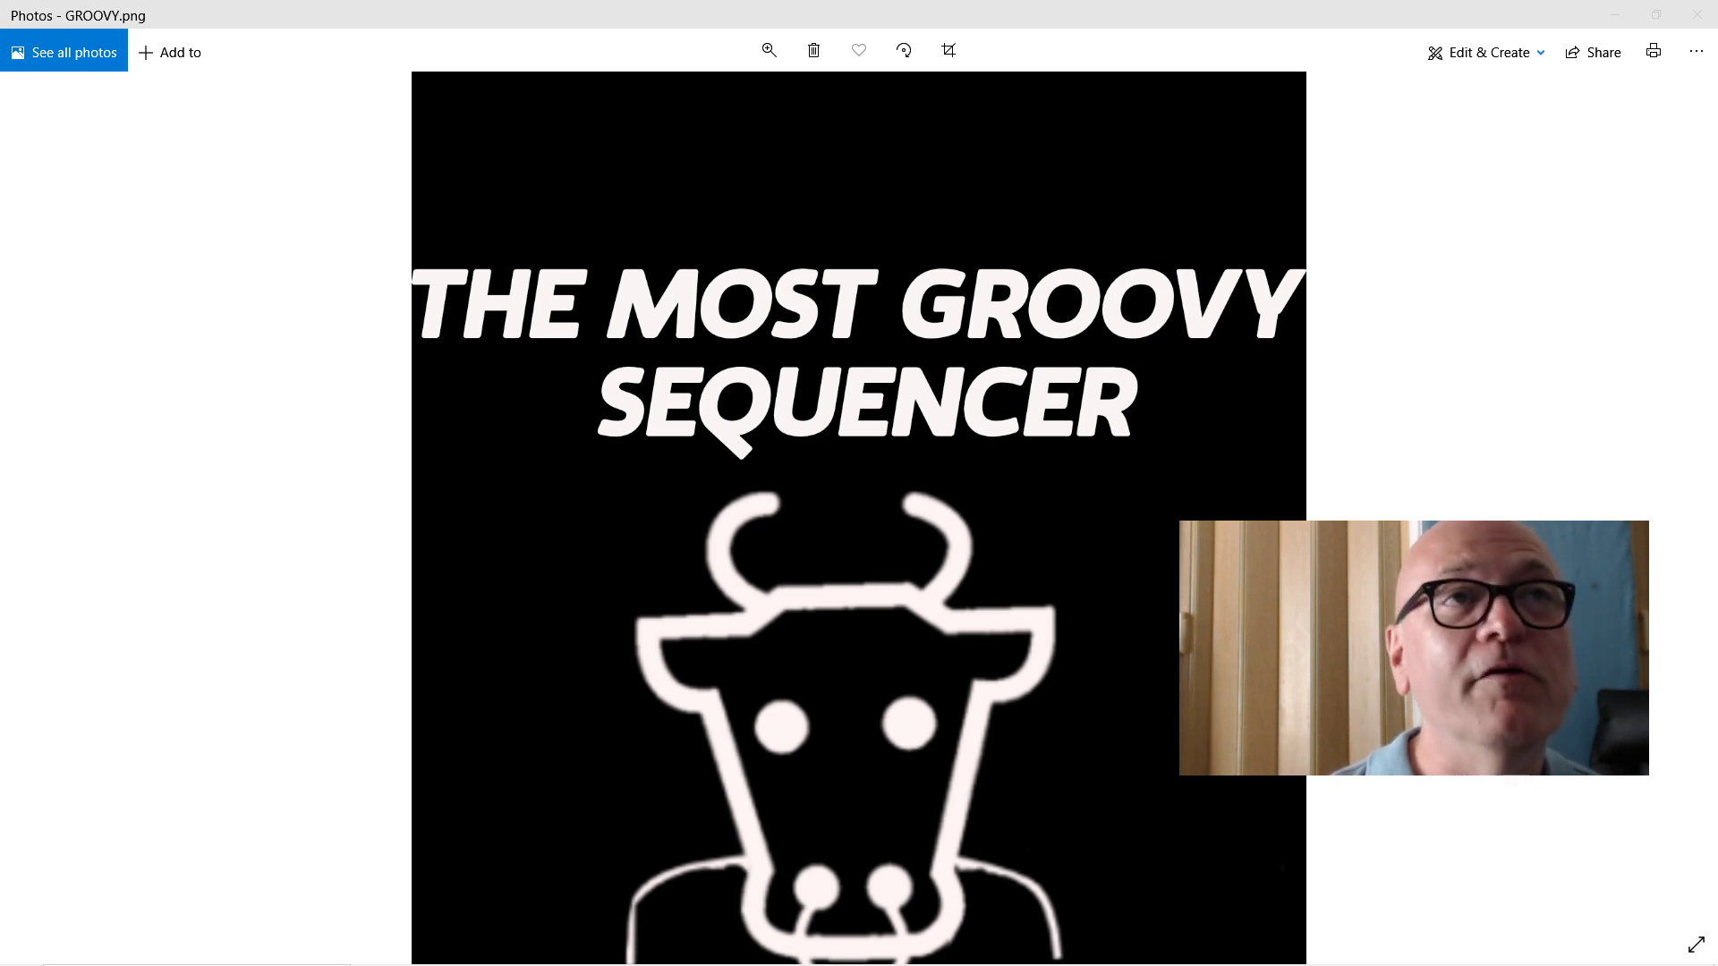
# Switch from Photos to the Maschine project showing the Mixer and the KICK Sampler
pyautogui.hotkey('alt', 'Tab')
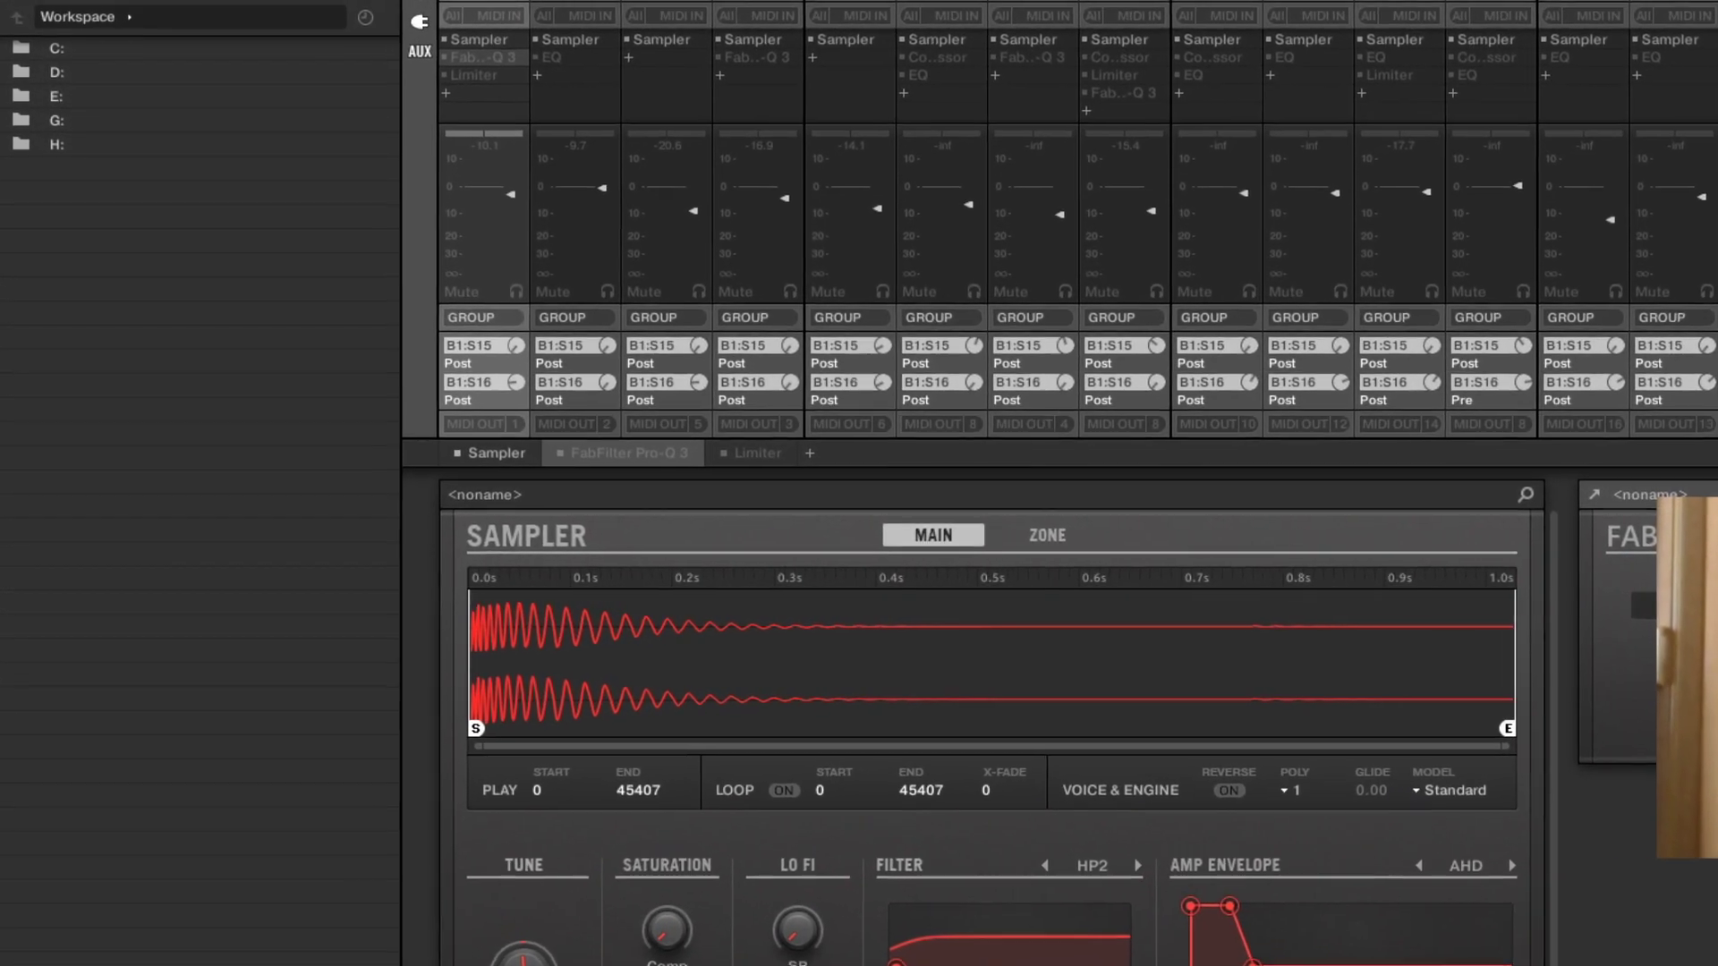
# Return to pattern B1's Kick Groove swing page and reset the playhead to the pattern start
pyautogui.click(261, 29)
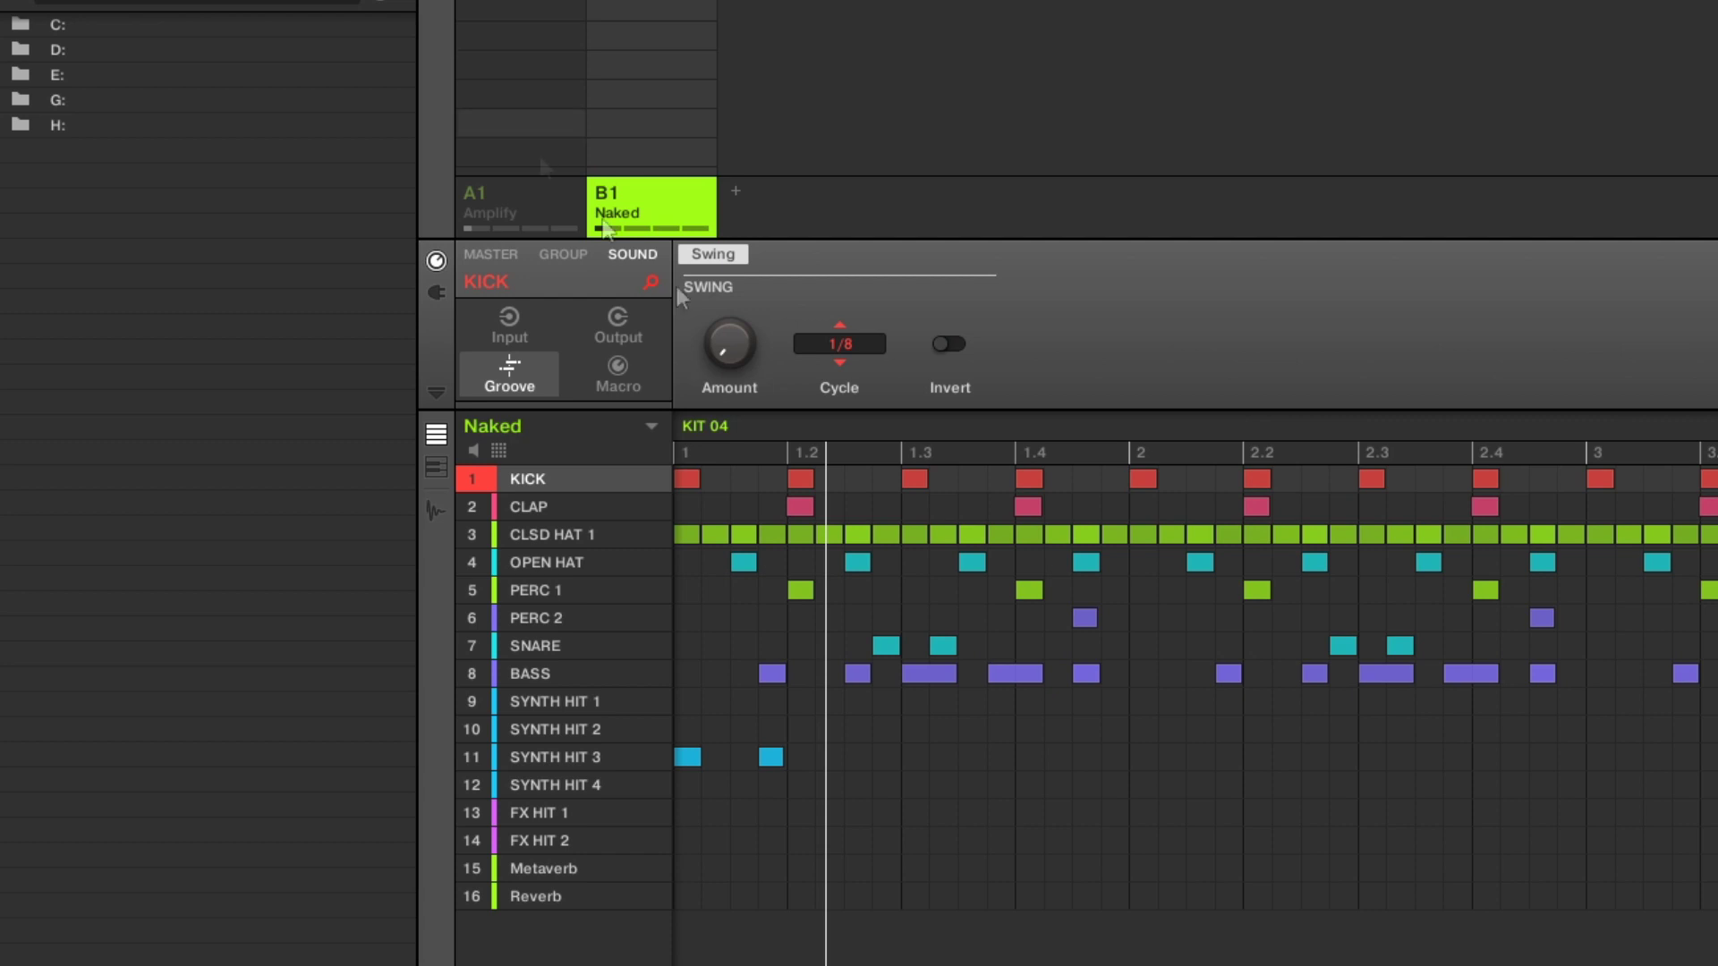
pyautogui.click(690, 449)
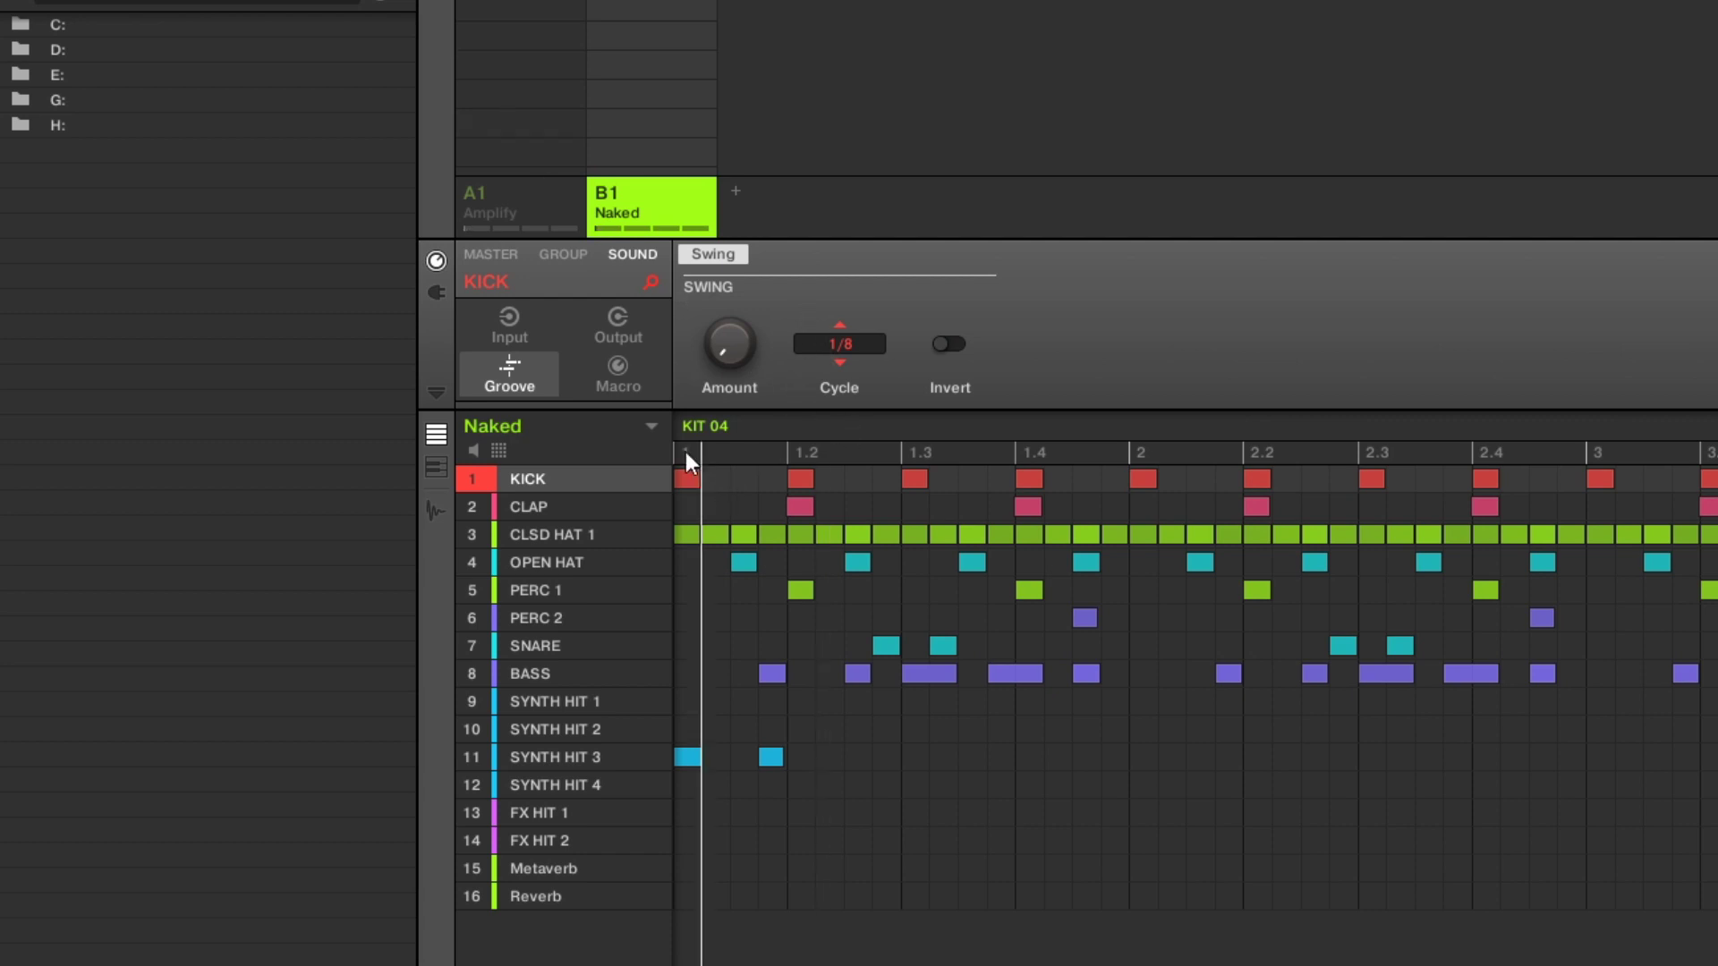
pyautogui.click(685, 452)
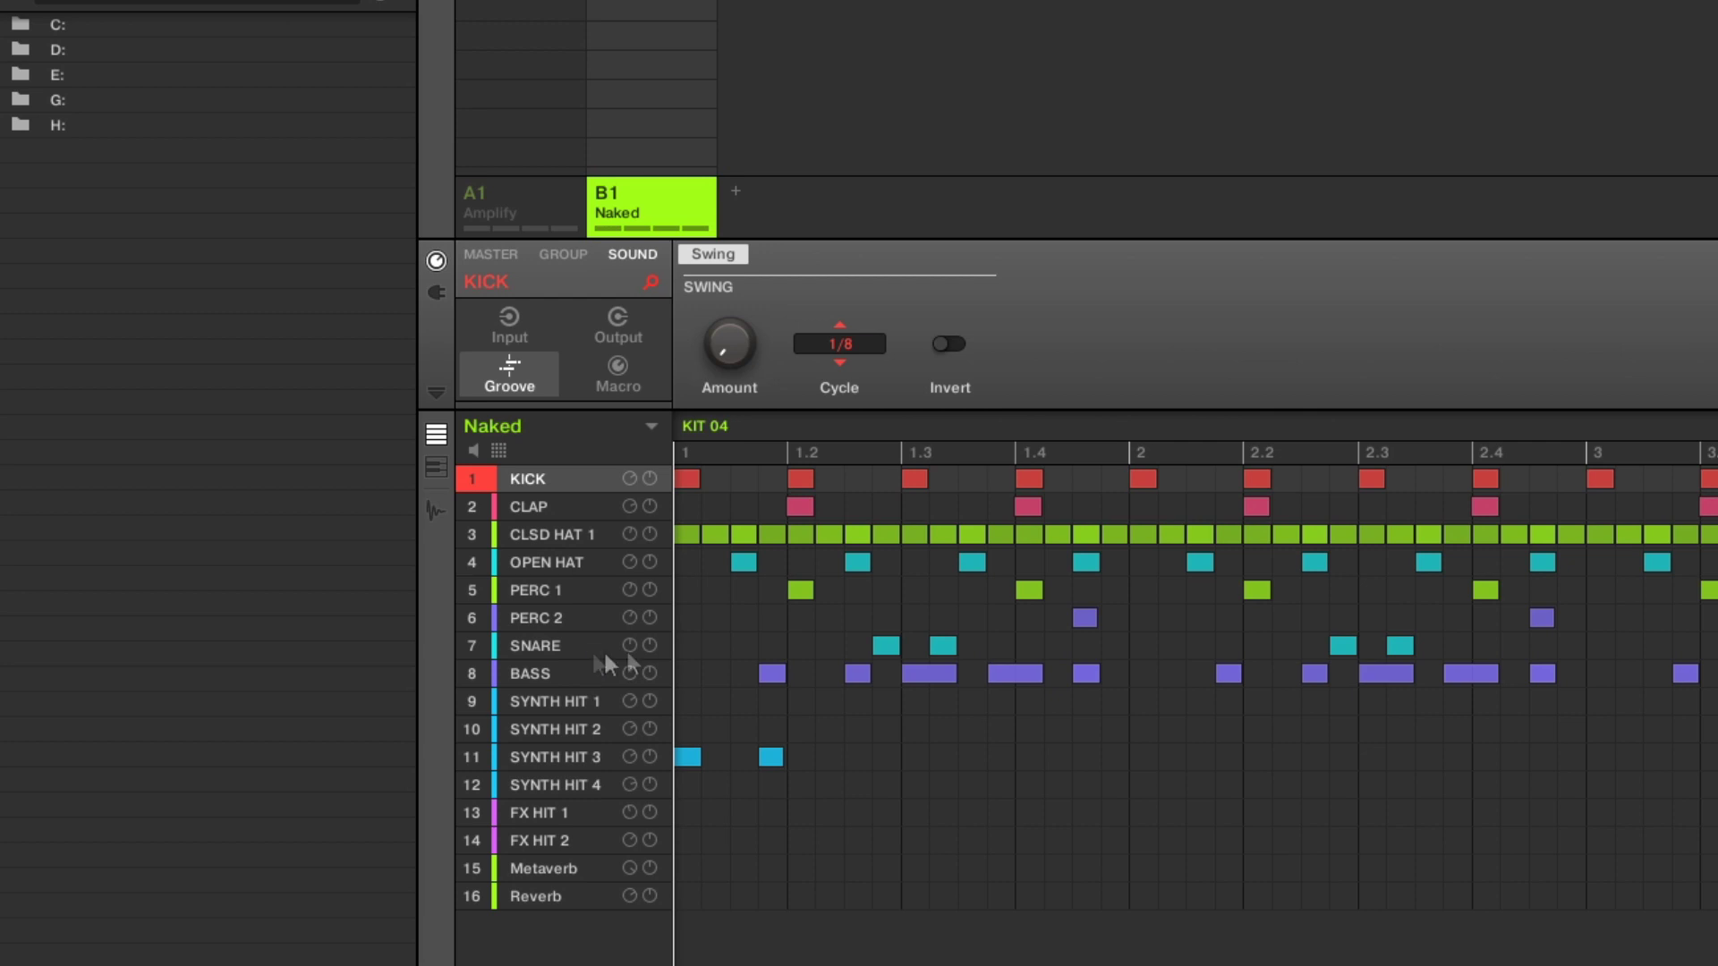
# Show the Naked group's Groove swing settings, then the mixer with both group channels and the Limiter
pyautogui.click(560, 246)
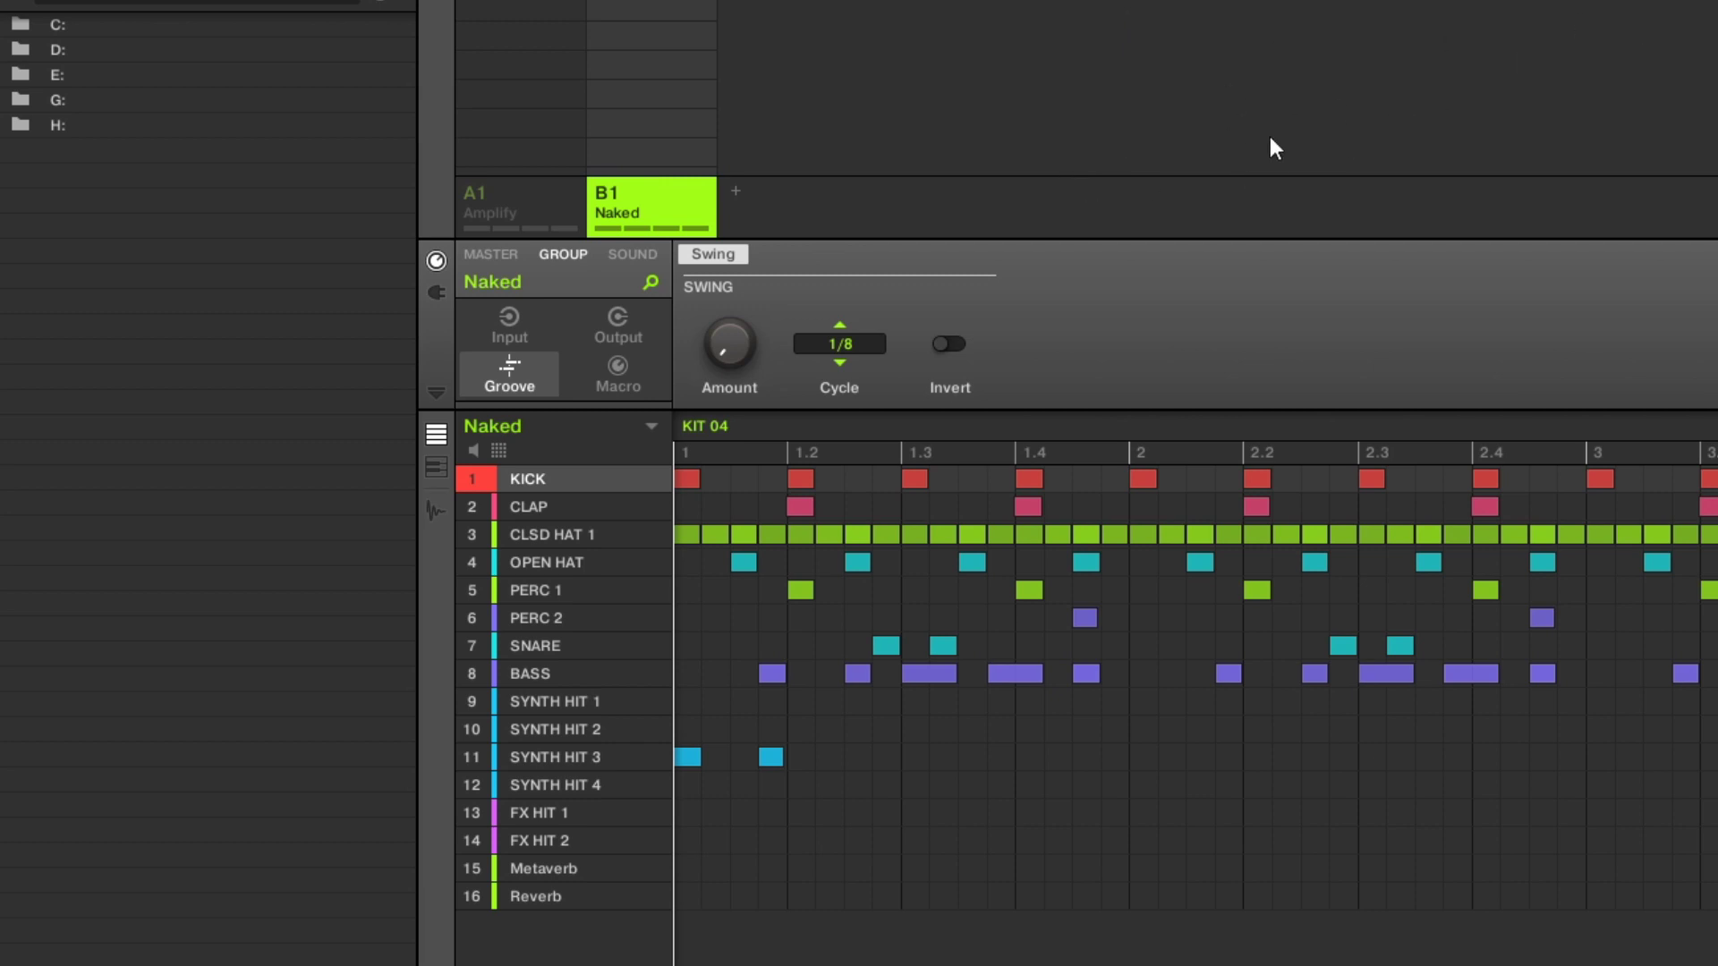
pyautogui.moveTo(550, 497)
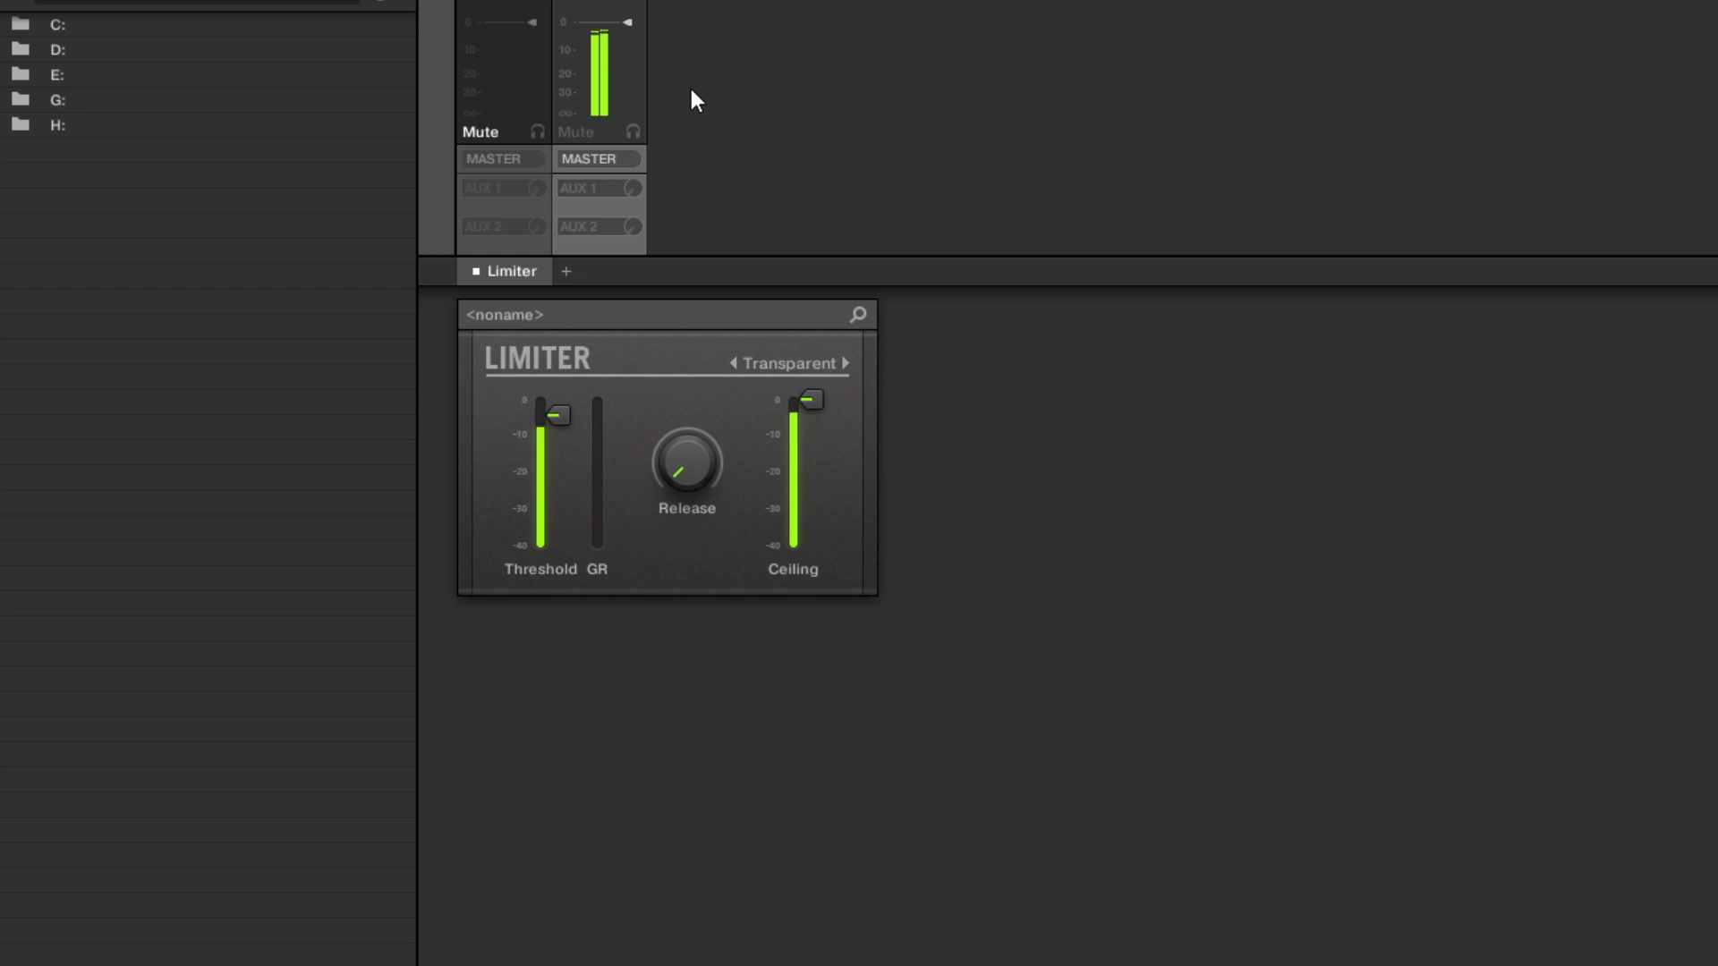
# A/B the two groups by alternately muting one group channel and unmuting the other
pyautogui.click(578, 133)
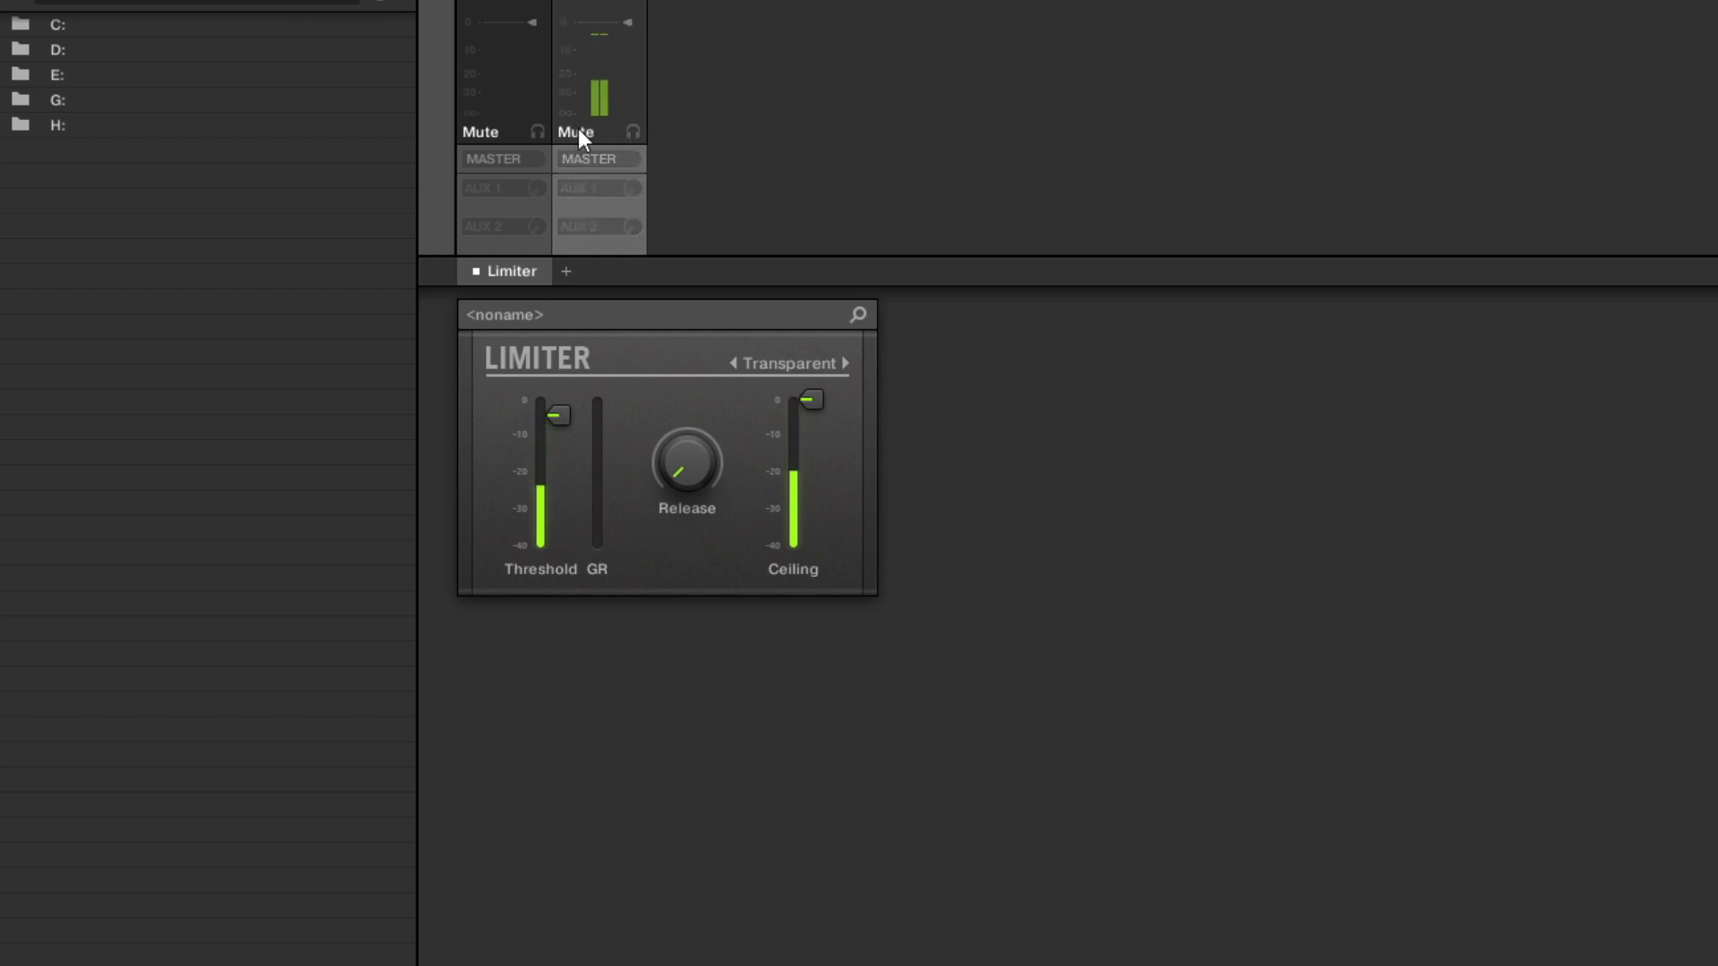
pyautogui.click(498, 135)
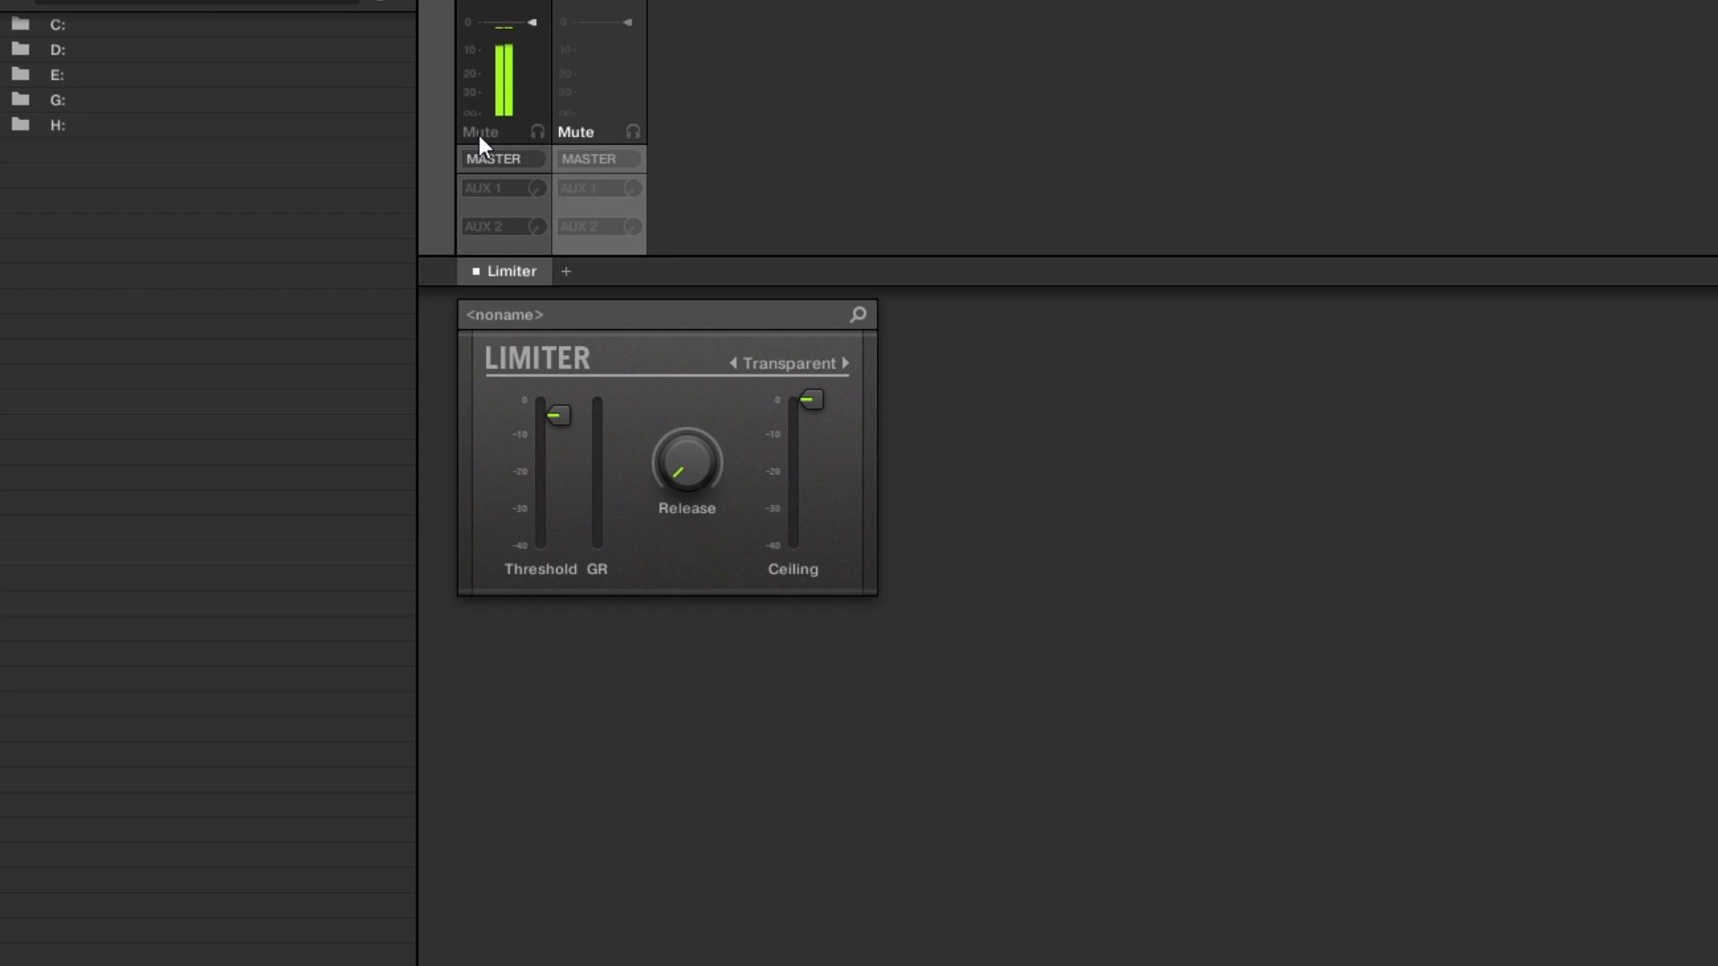
pyautogui.click(479, 134)
pyautogui.click(579, 132)
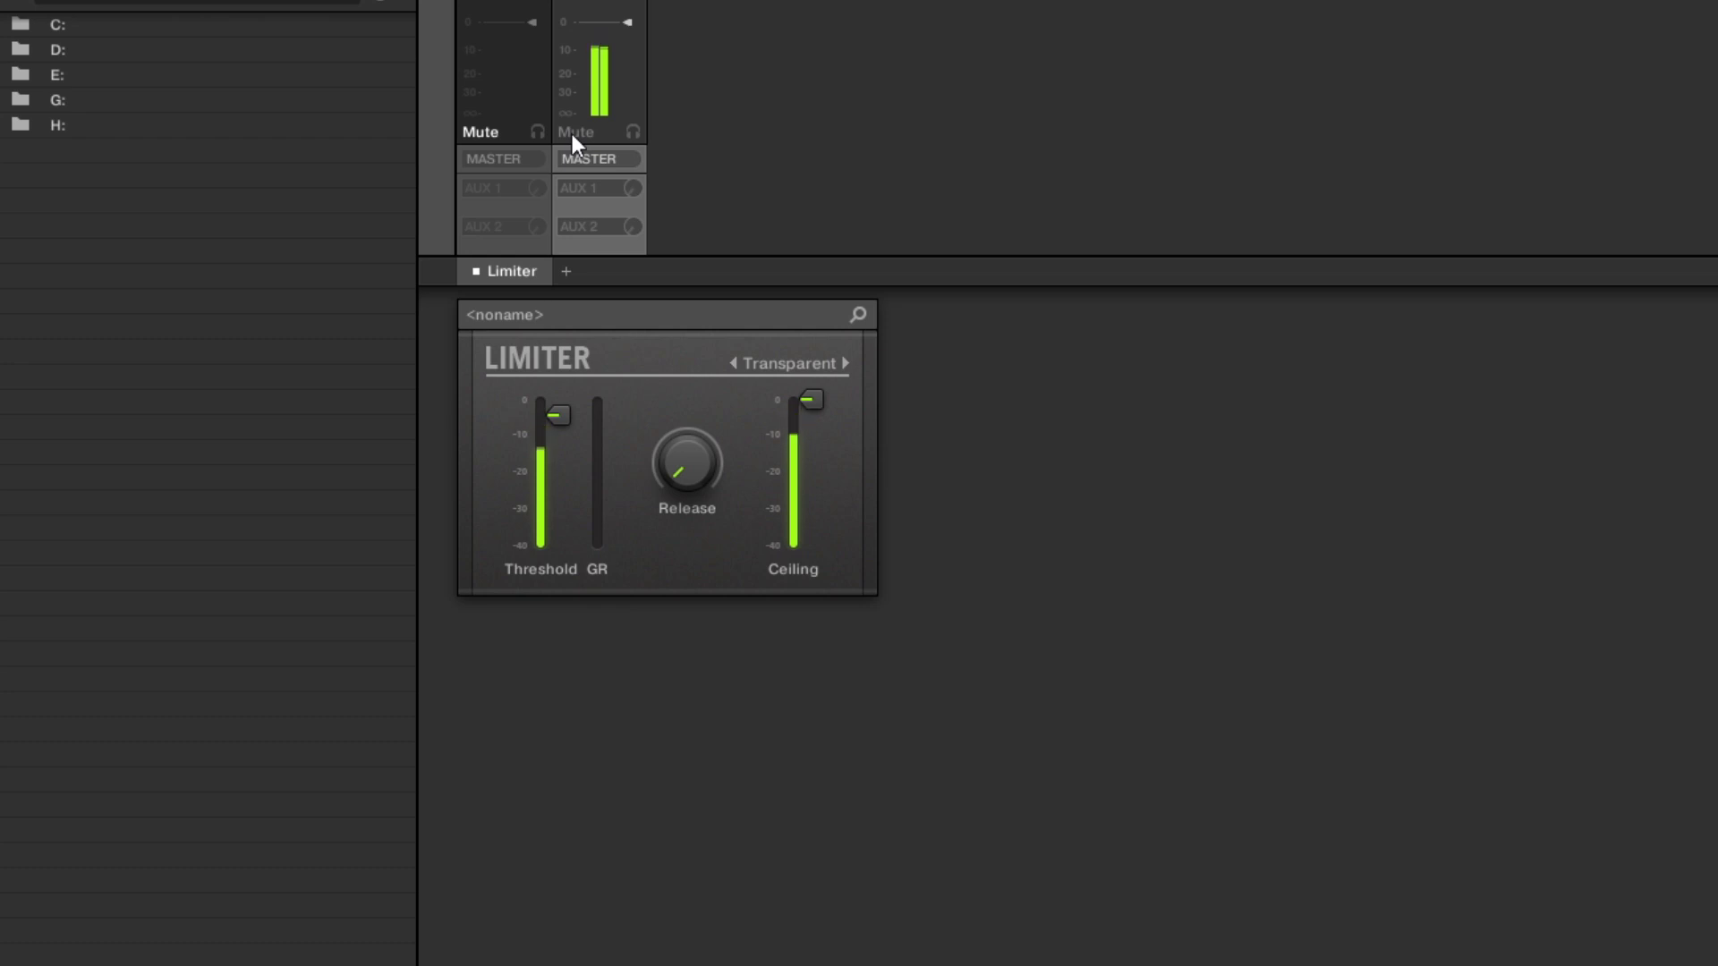
pyautogui.click(572, 133)
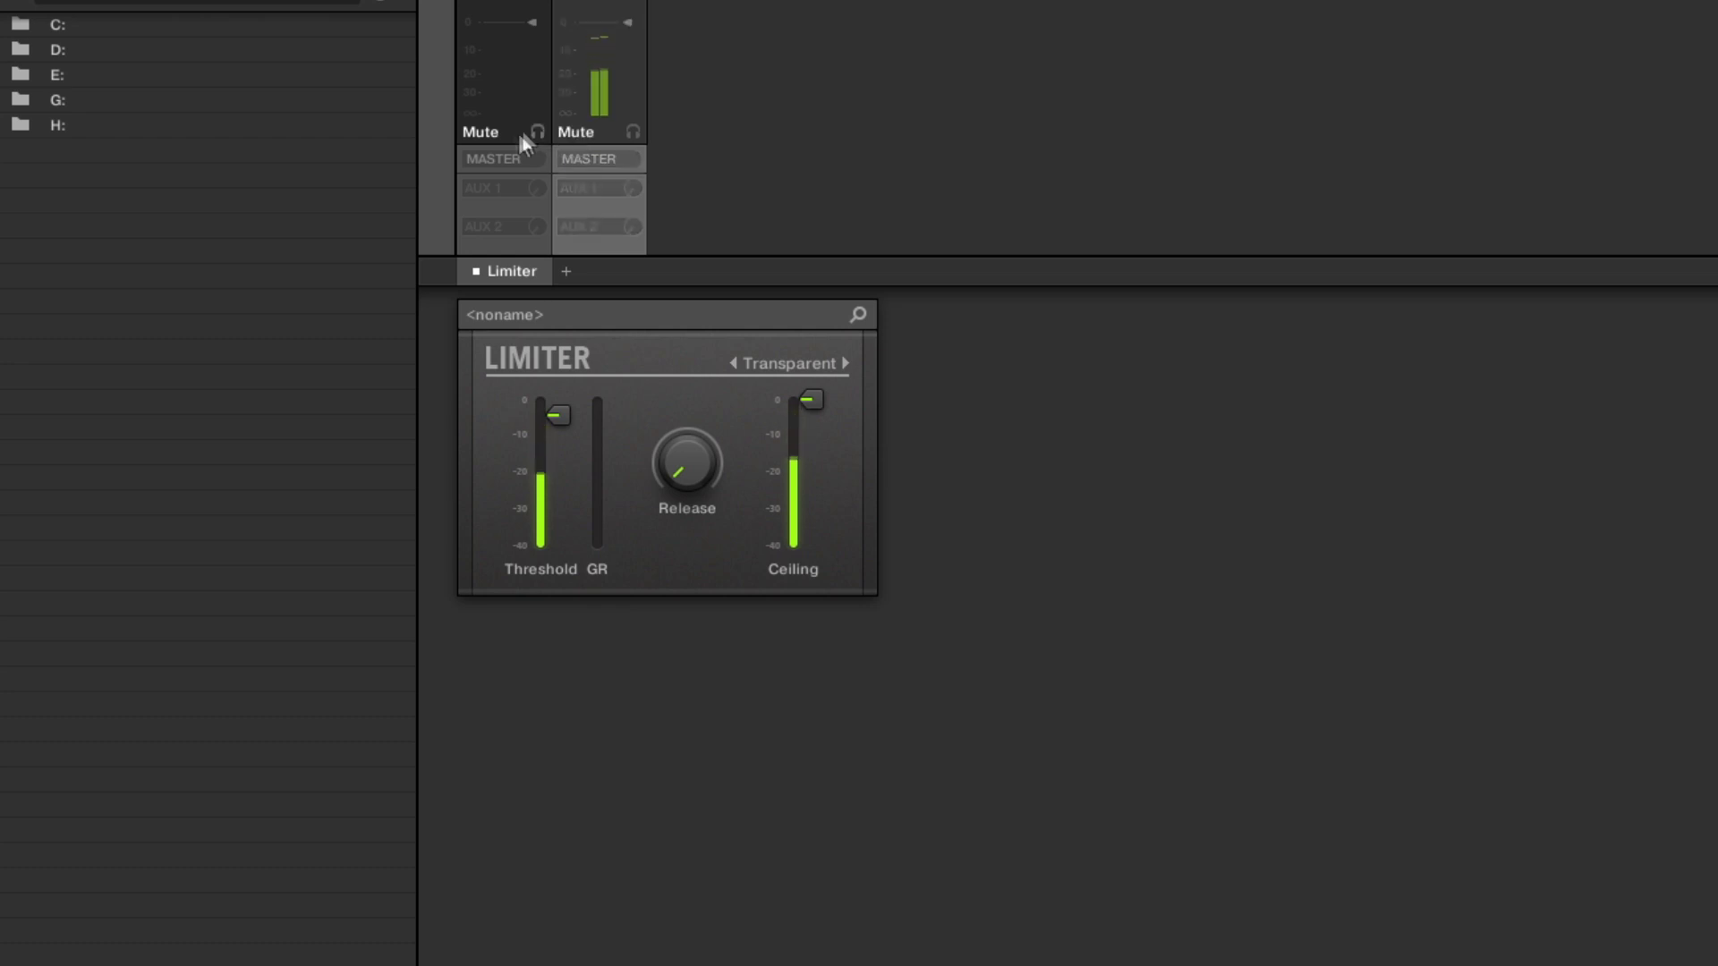
pyautogui.click(481, 130)
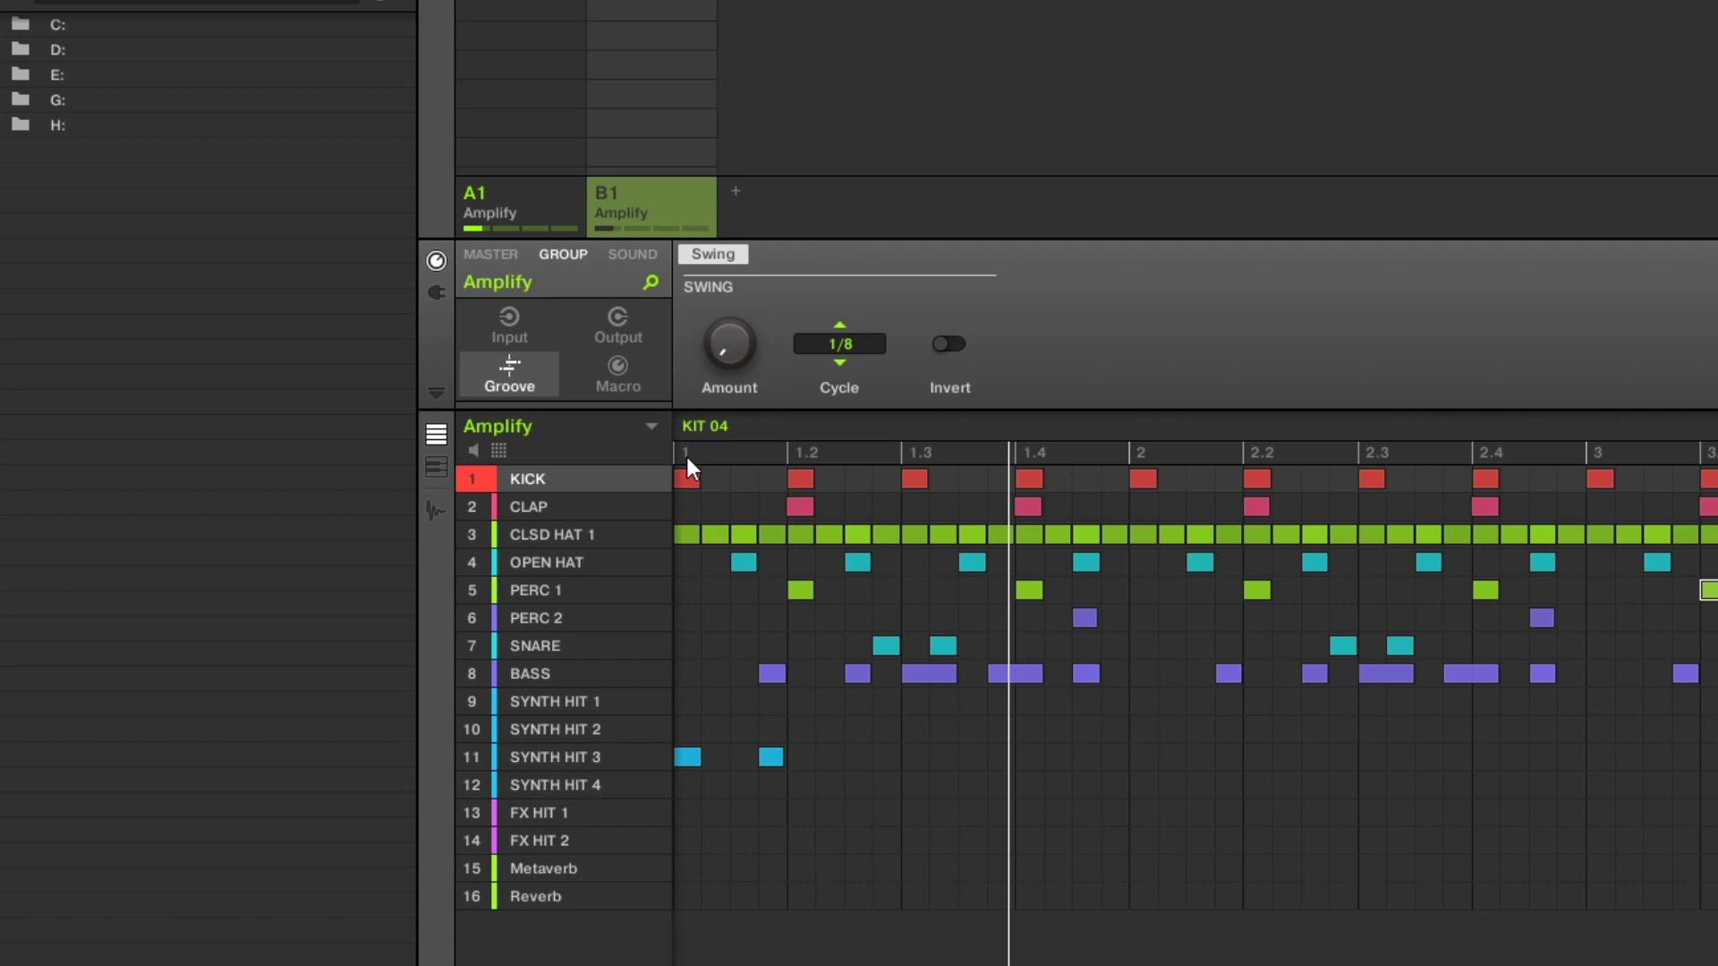
# Stop playback, set group B1's swing amount to 51%, and select group A1
pyautogui.press('space')
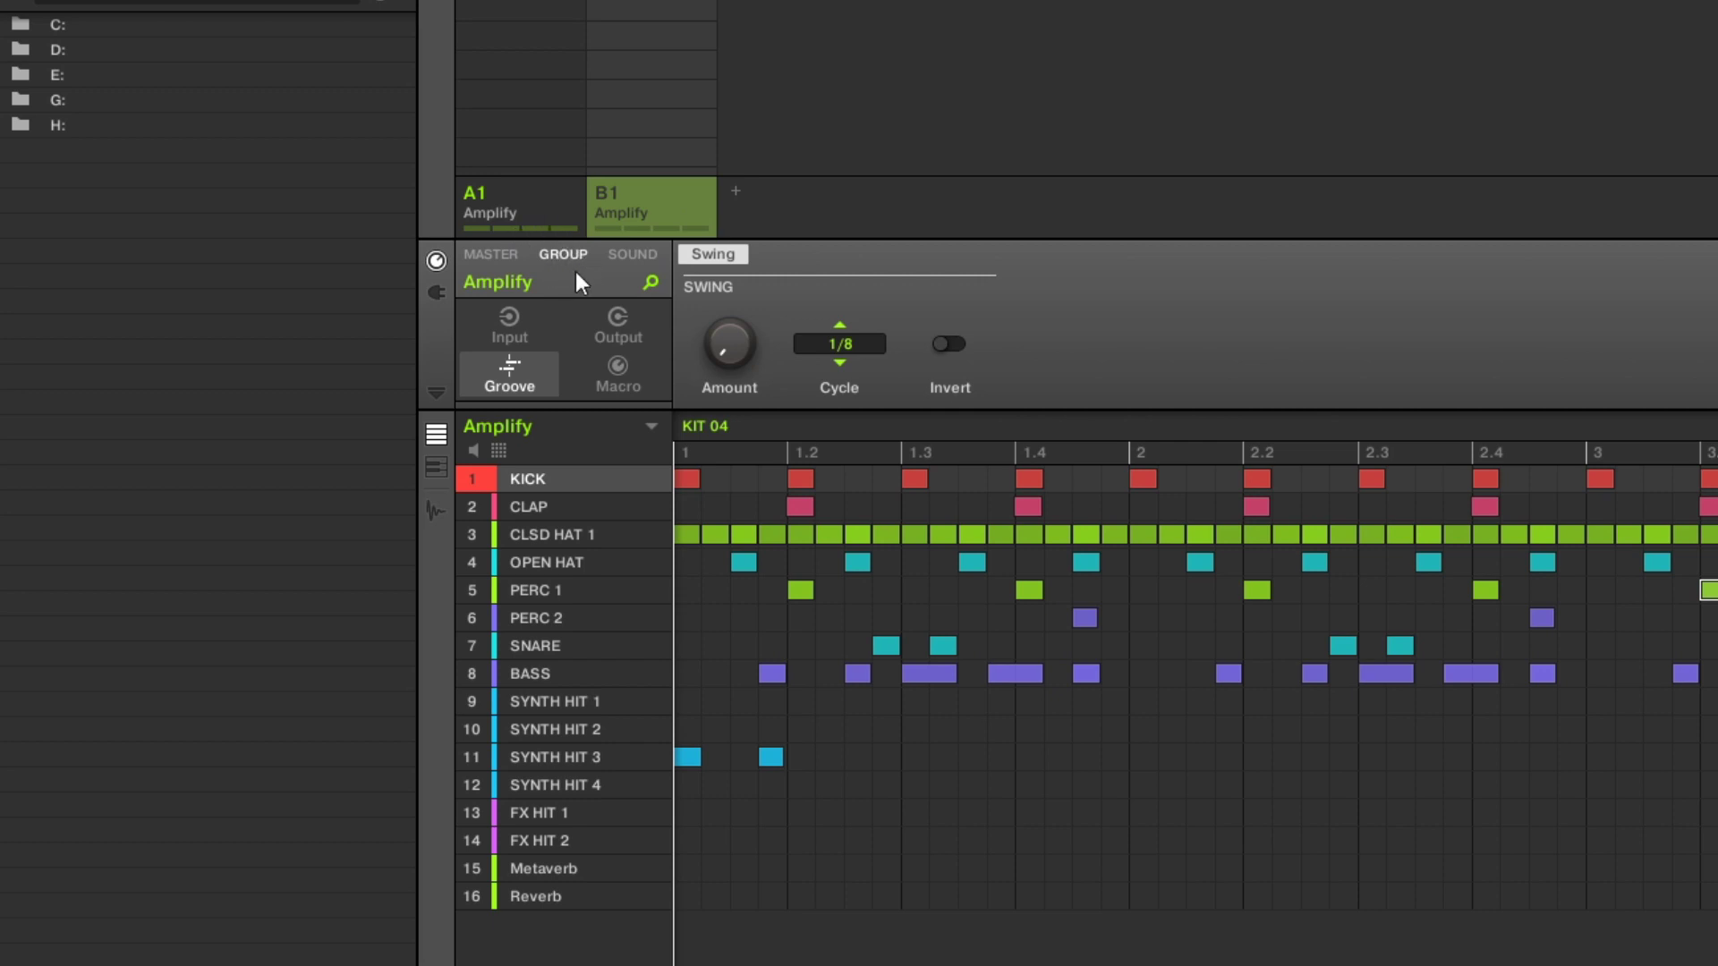
pyautogui.moveTo(608, 637)
pyautogui.moveTo(727, 349)
pyautogui.mouseDown()
pyautogui.moveTo(727, 278)
pyautogui.moveTo(726, 353)
pyautogui.mouseUp()
pyautogui.moveTo(732, 341); pyautogui.dragTo(775, 243)
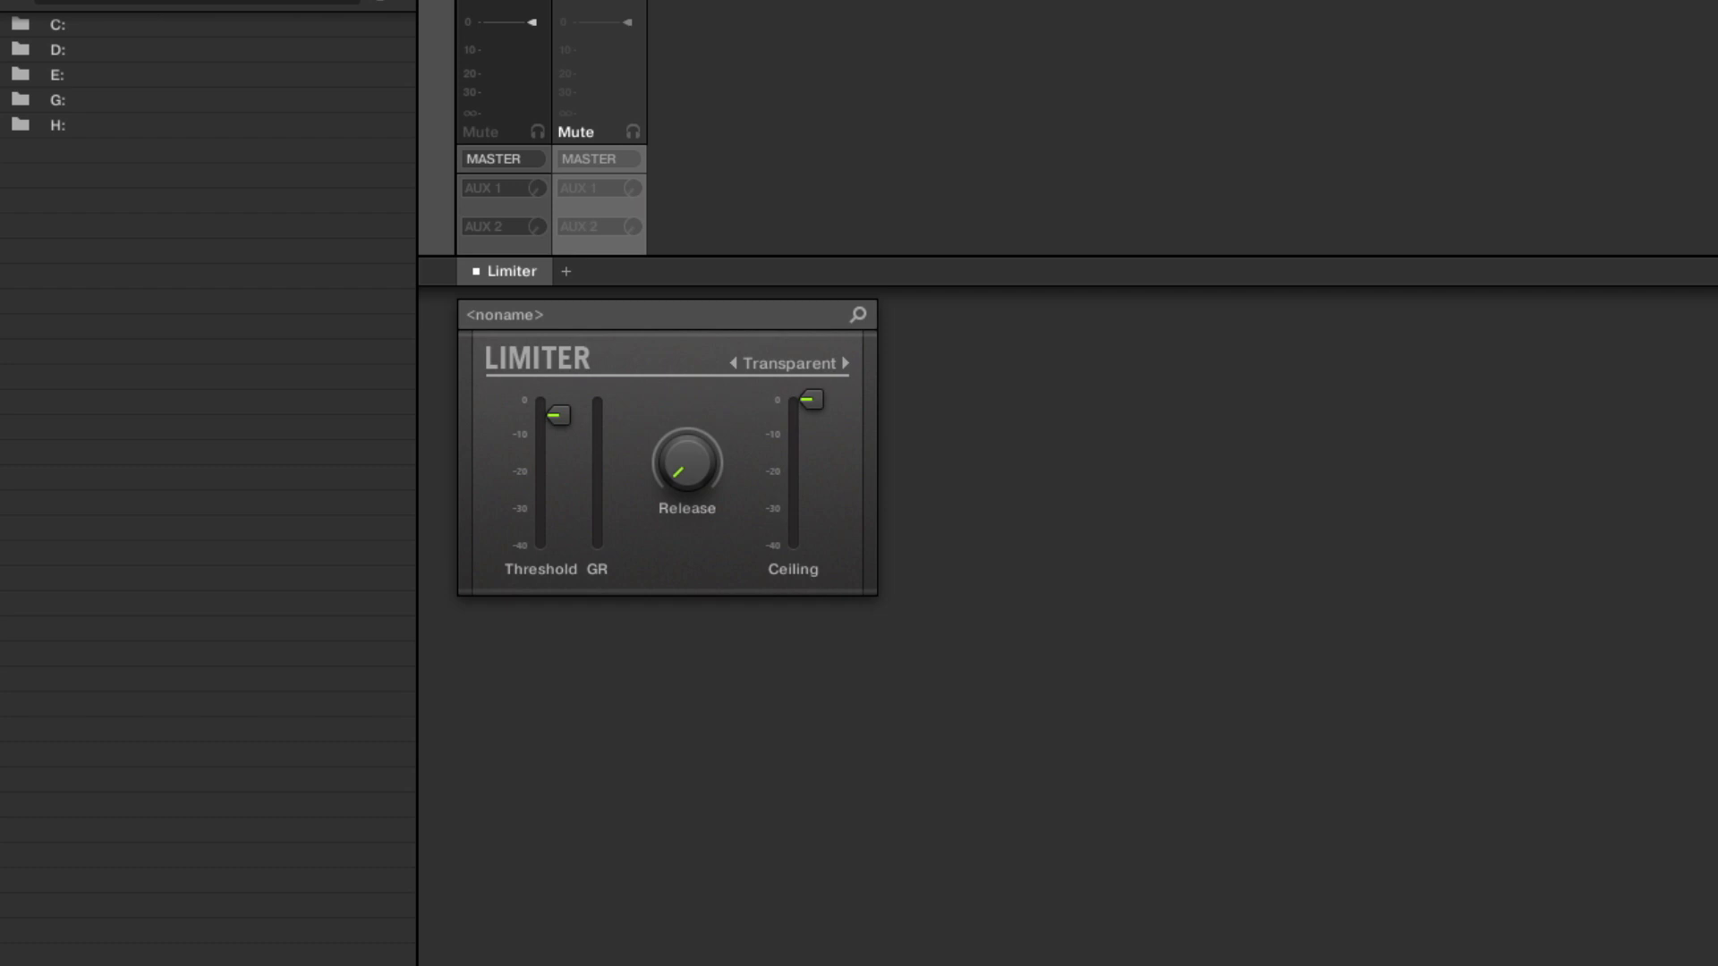
pyautogui.click(502, 241)
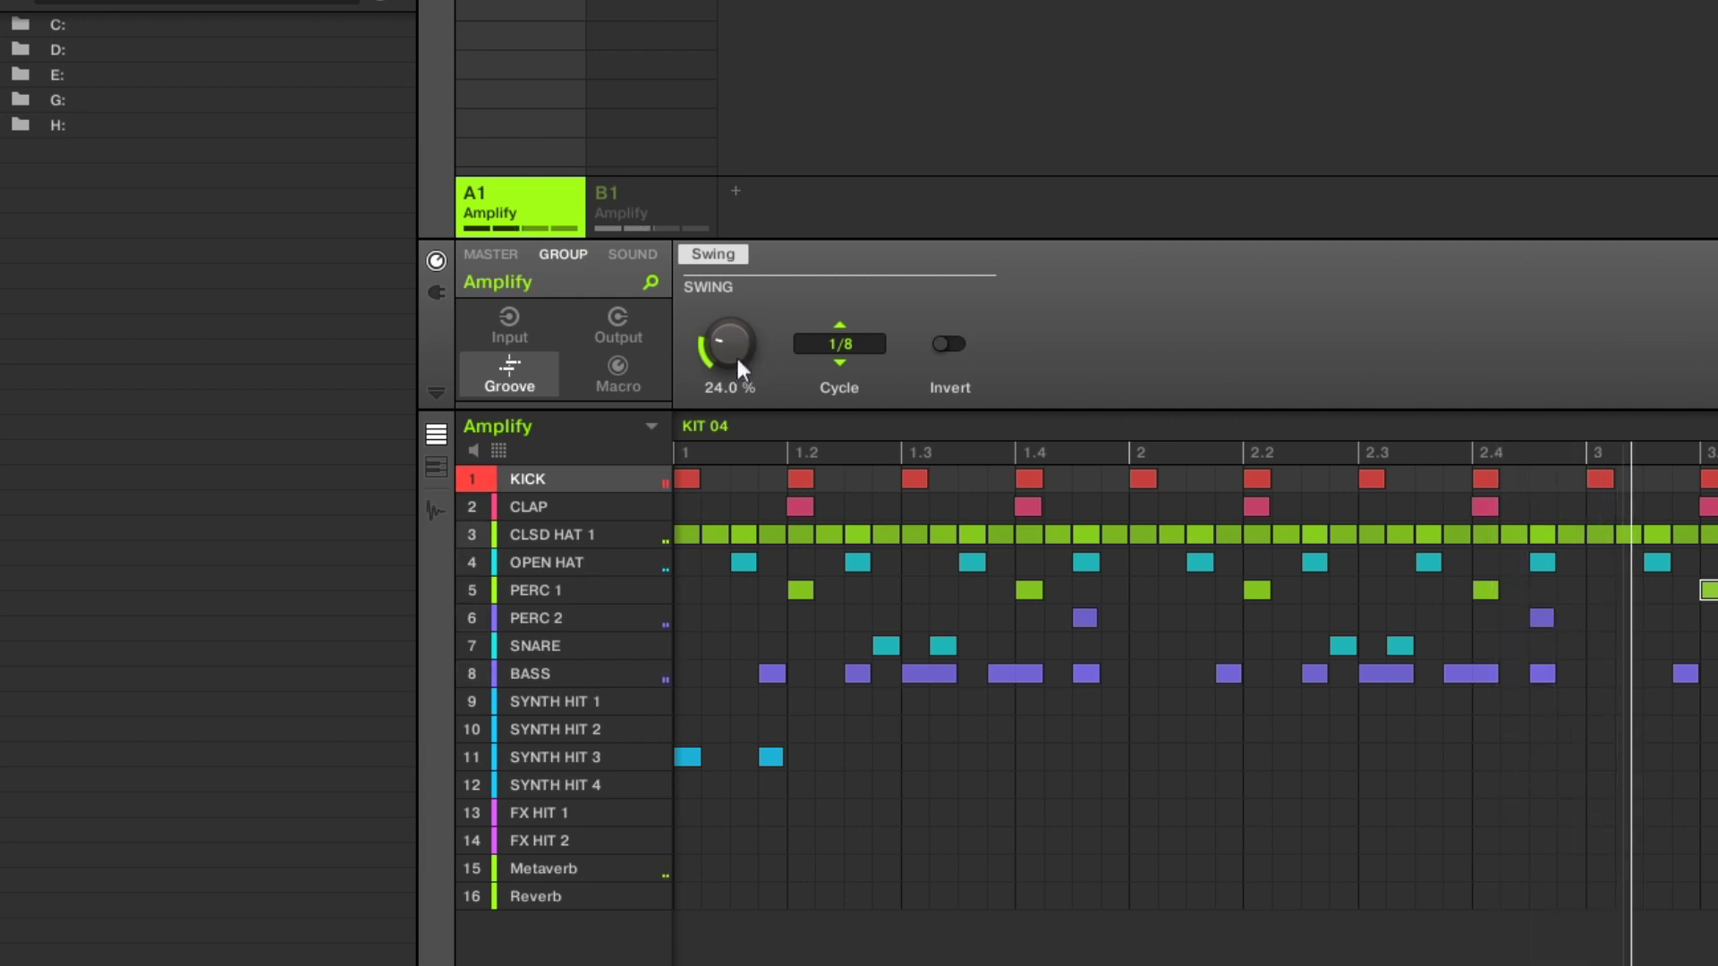
pyautogui.moveTo(736, 355)
pyautogui.mouseDown()
pyautogui.moveTo(735, 268)
pyautogui.moveTo(735, 371)
pyautogui.moveTo(737, 352)
pyautogui.mouseUp()
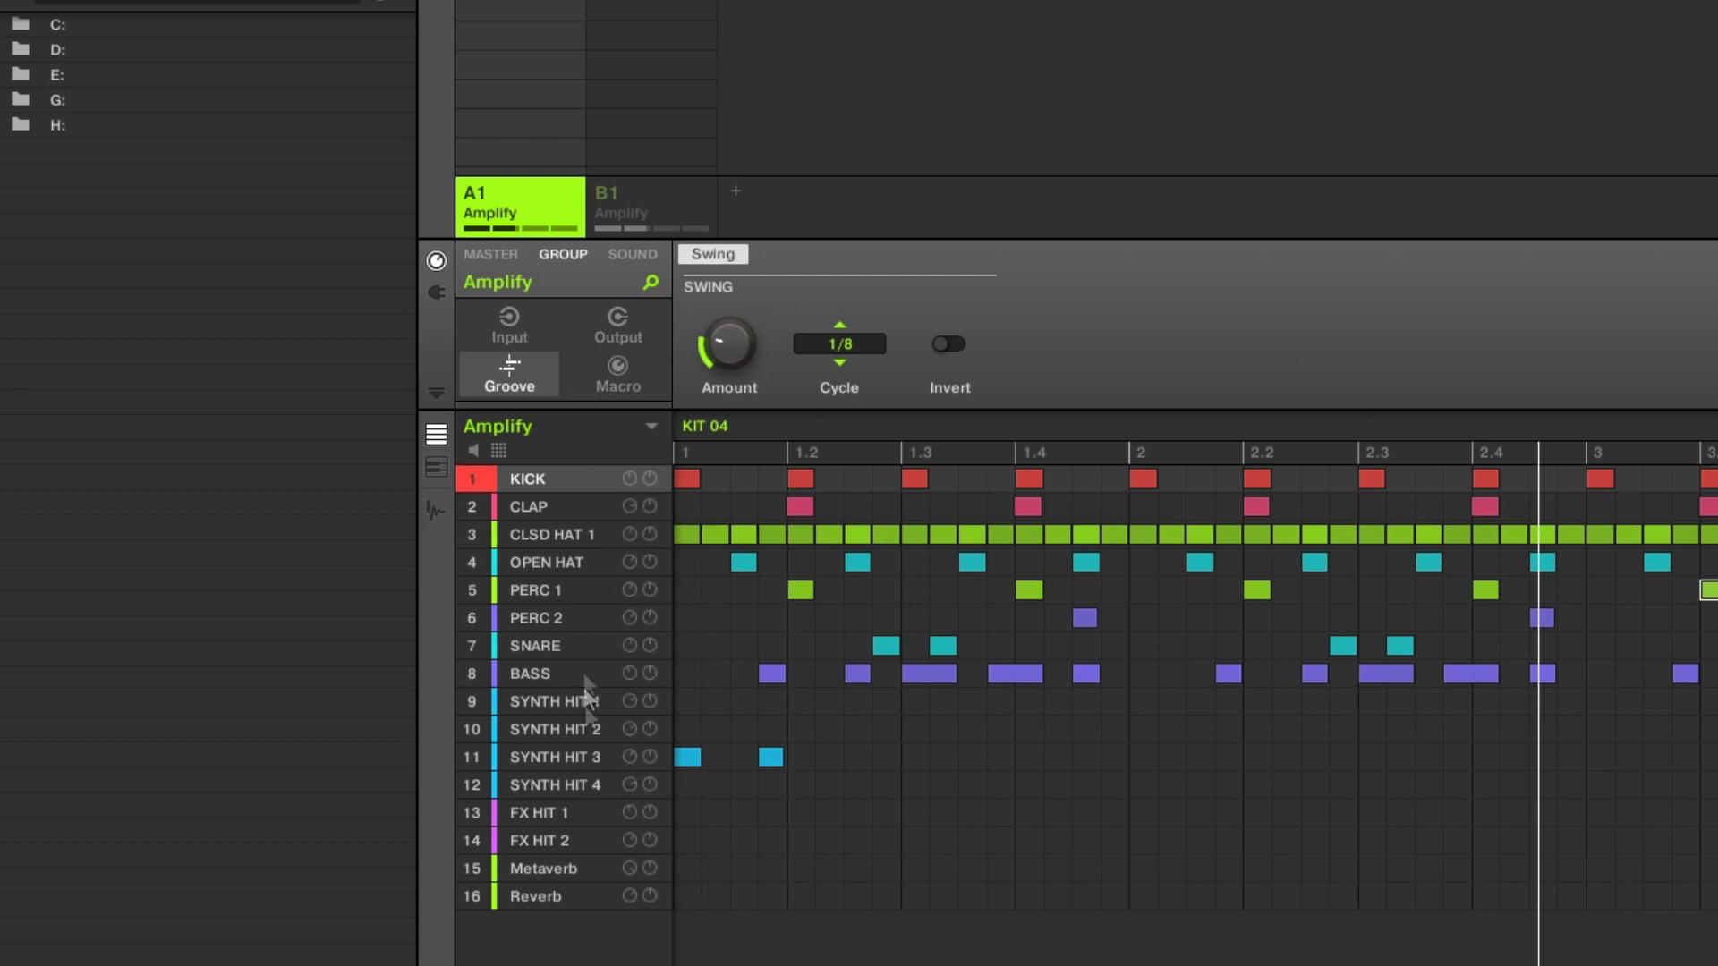
pyautogui.moveTo(726, 354)
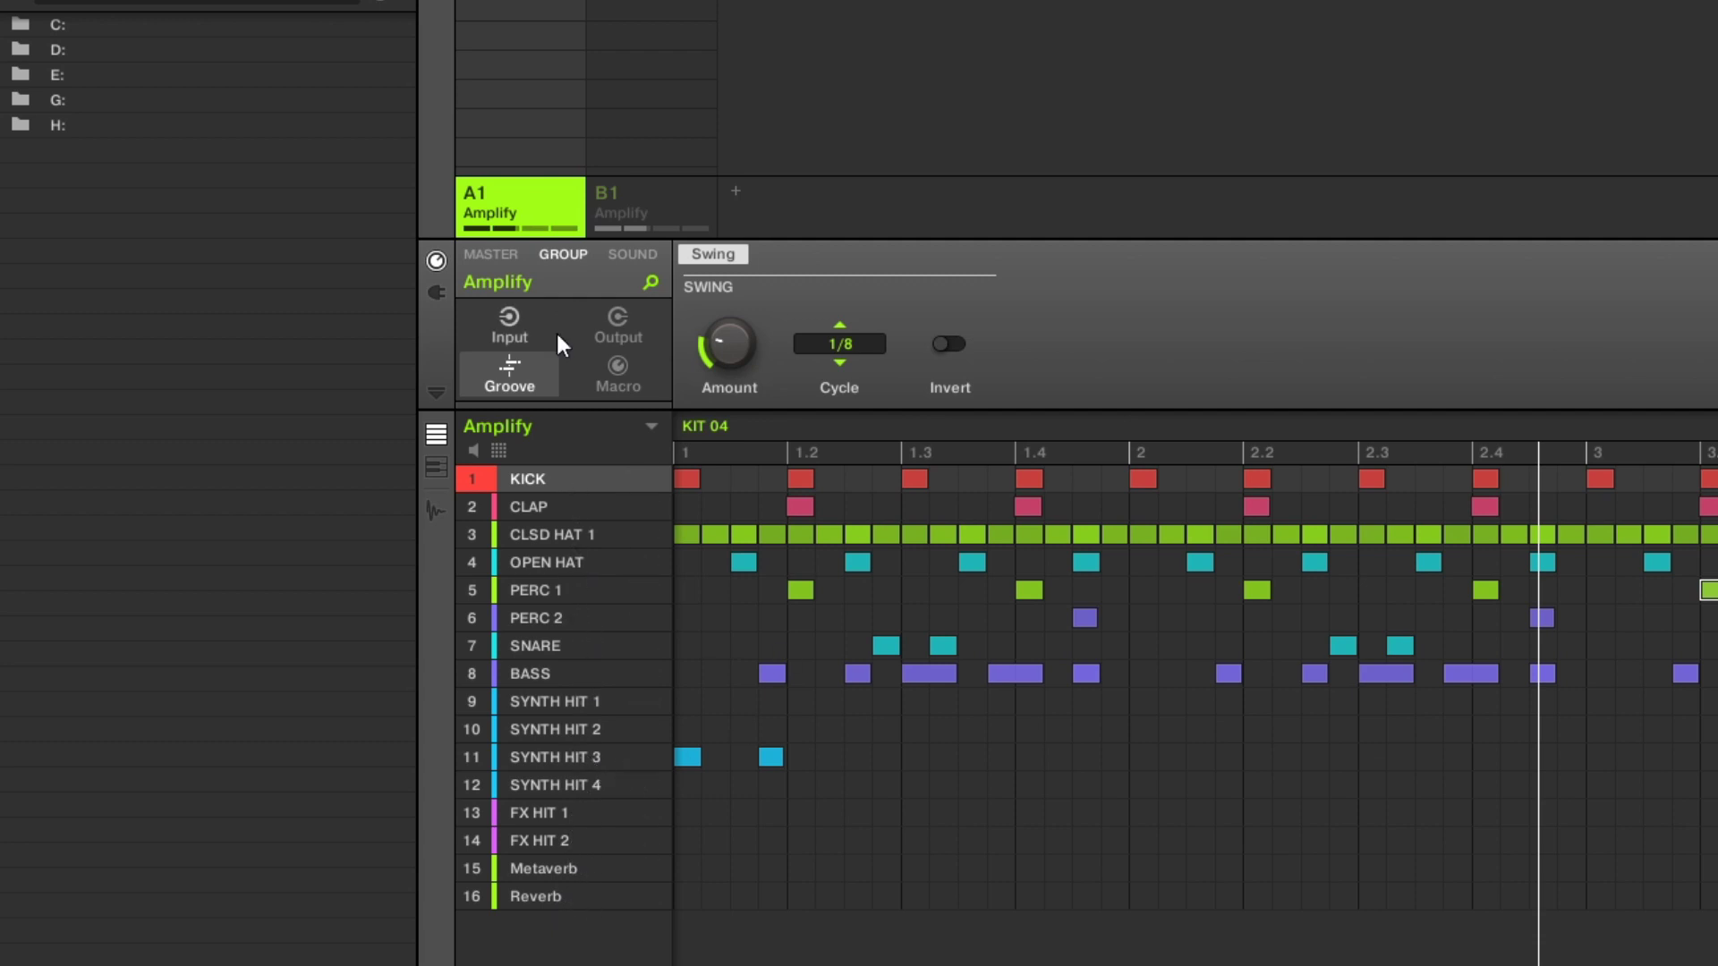
# Show the KICK sound's own Groove swing settings, then select the CLAP sound
pyautogui.click(632, 262)
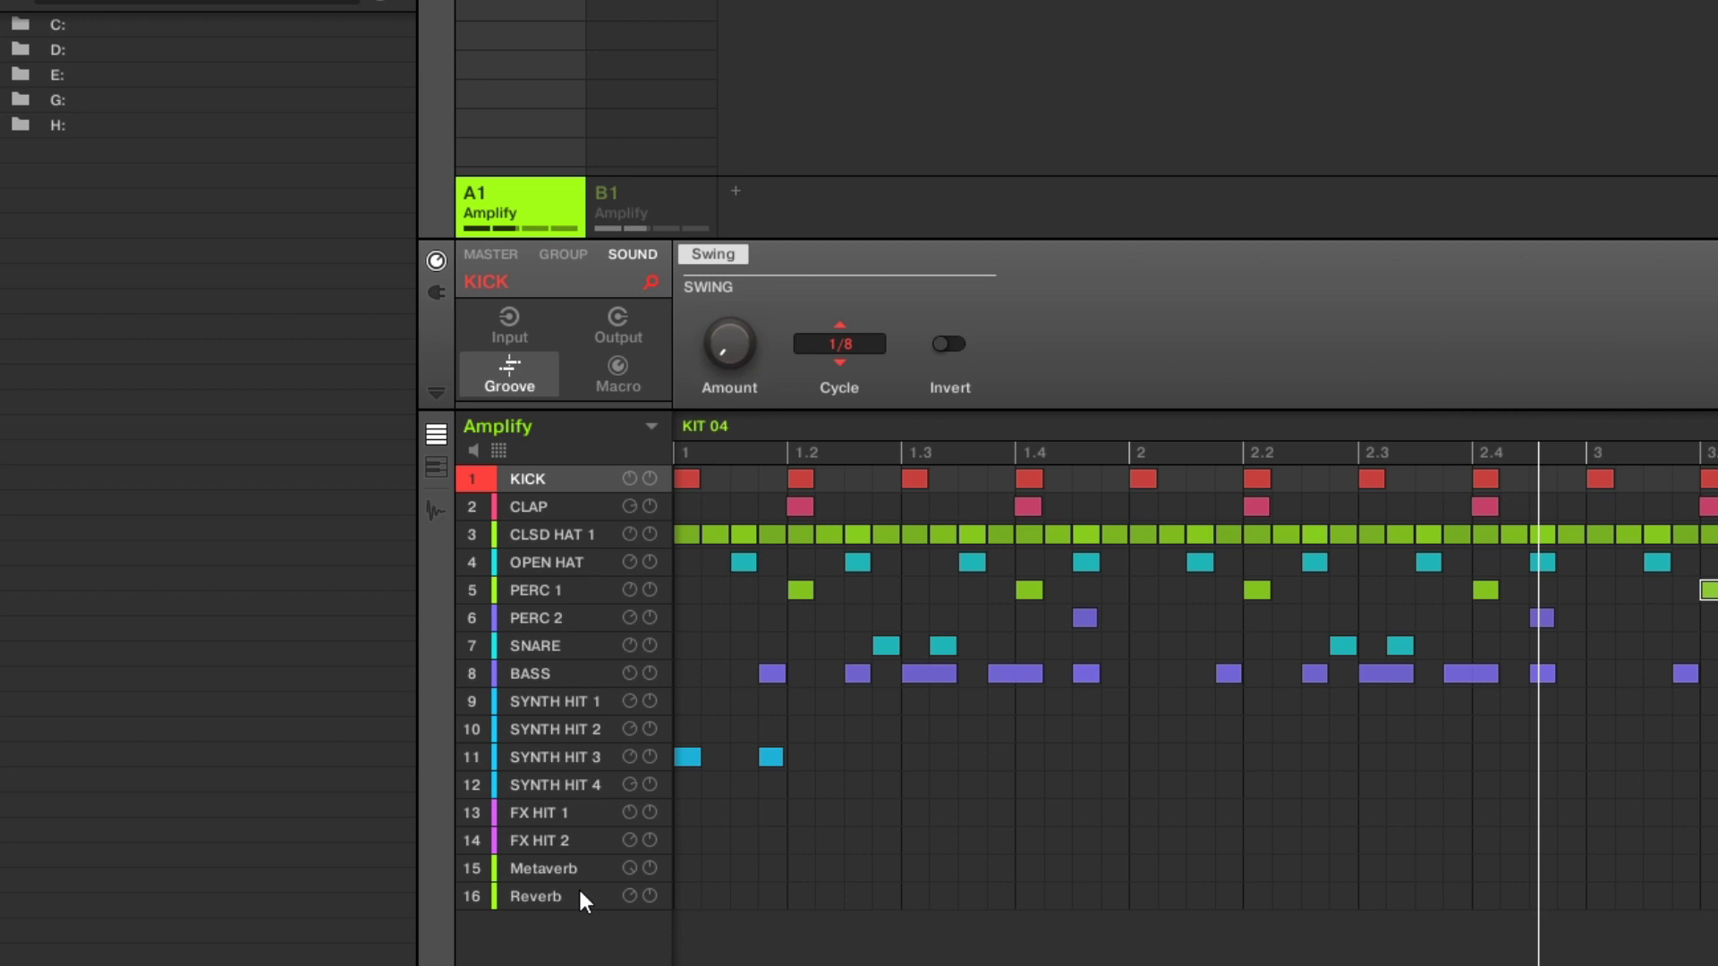
pyautogui.click(537, 507)
# Solo CLSD HAT 1, lower its swing amount toward 0%, unsolo it, then select OPEN HAT
pyautogui.click(584, 533)
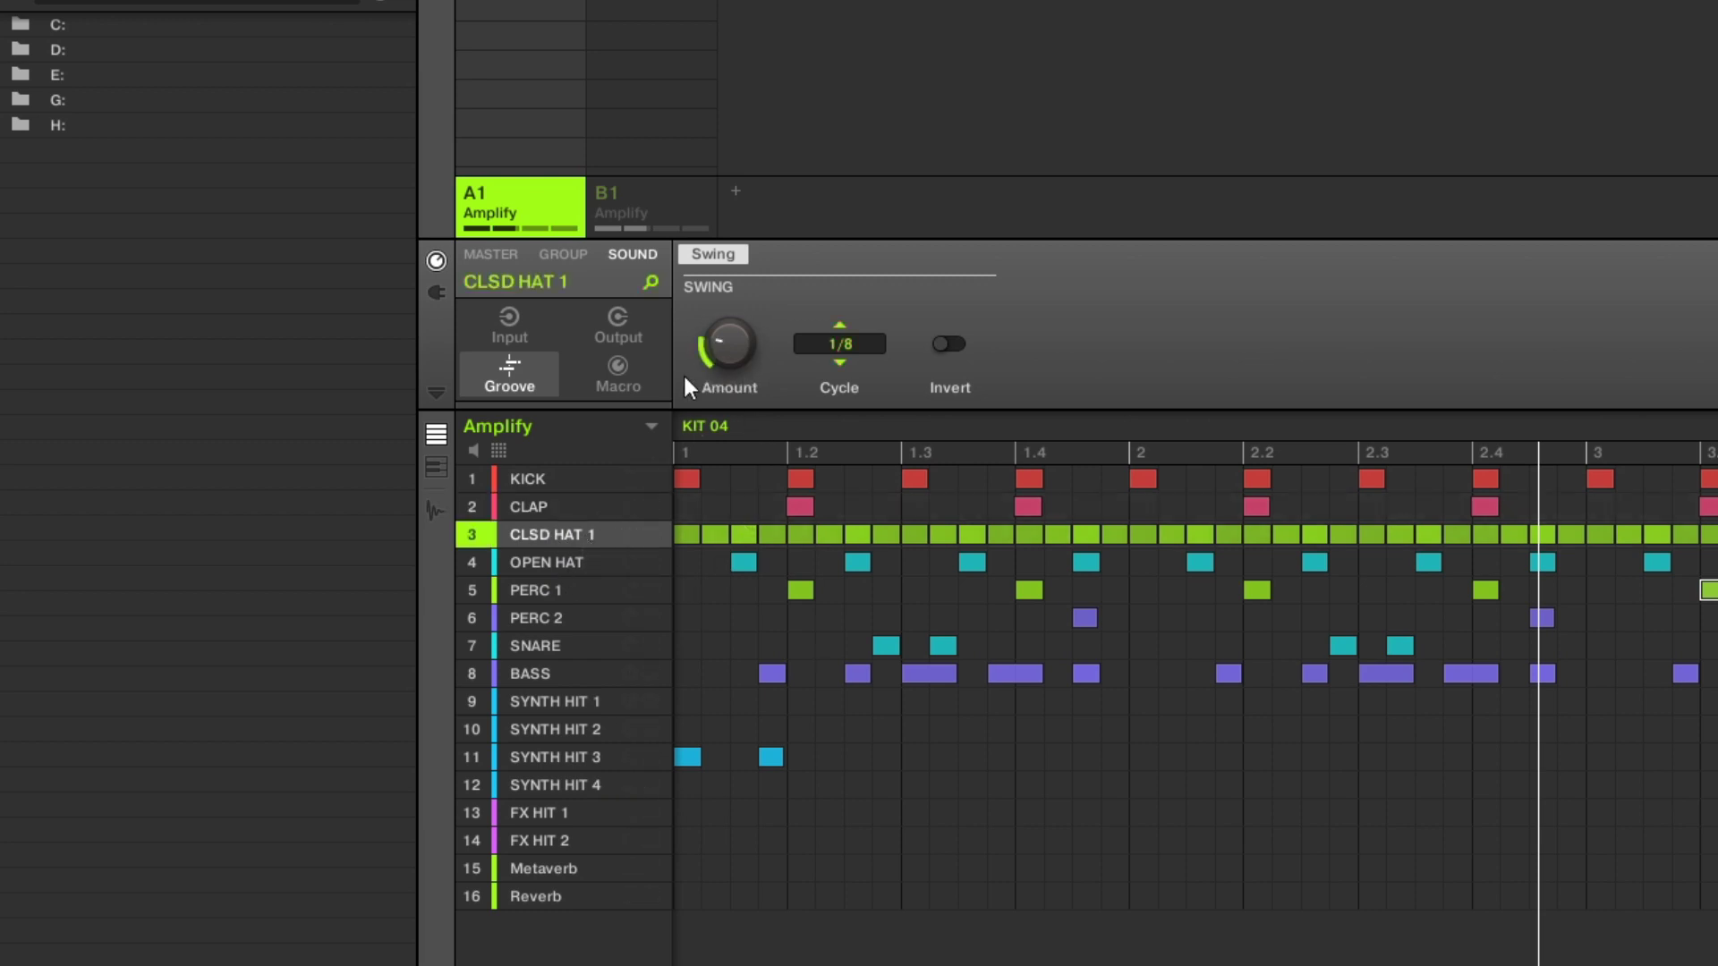
pyautogui.rightClick(467, 542)
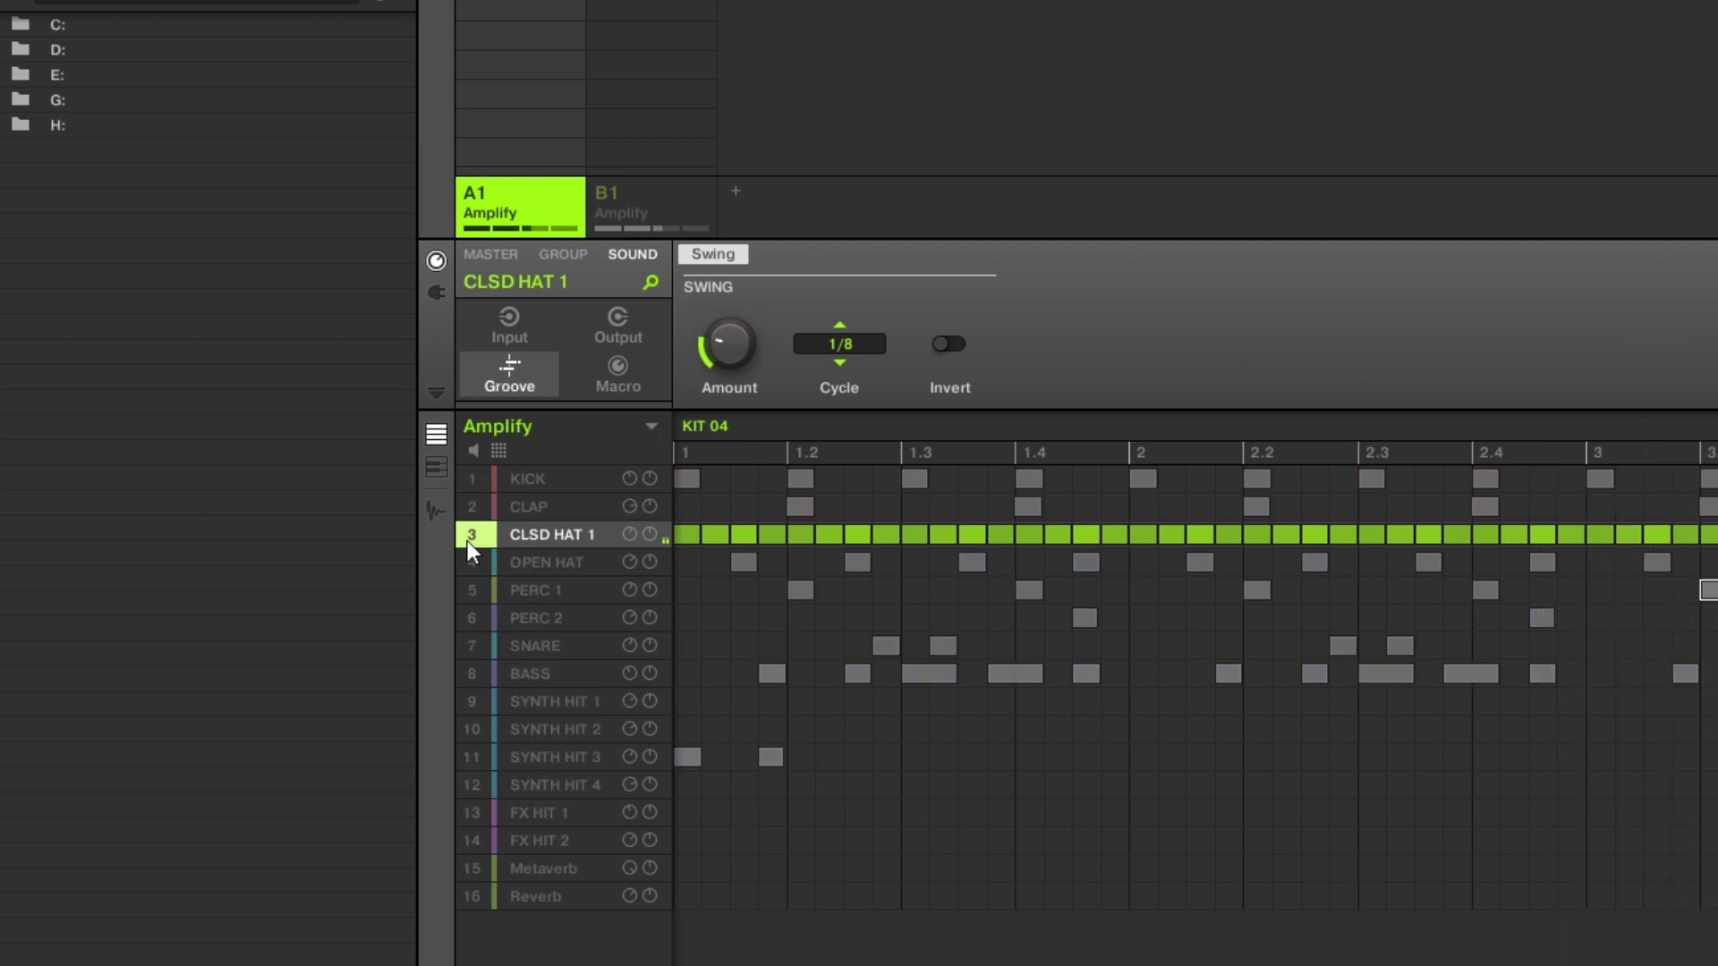
pyautogui.moveTo(728, 345)
pyautogui.mouseDown()
pyautogui.moveTo(728, 384)
pyautogui.moveTo(729, 322)
pyautogui.moveTo(729, 355)
pyautogui.moveTo(730, 340)
pyautogui.mouseUp()
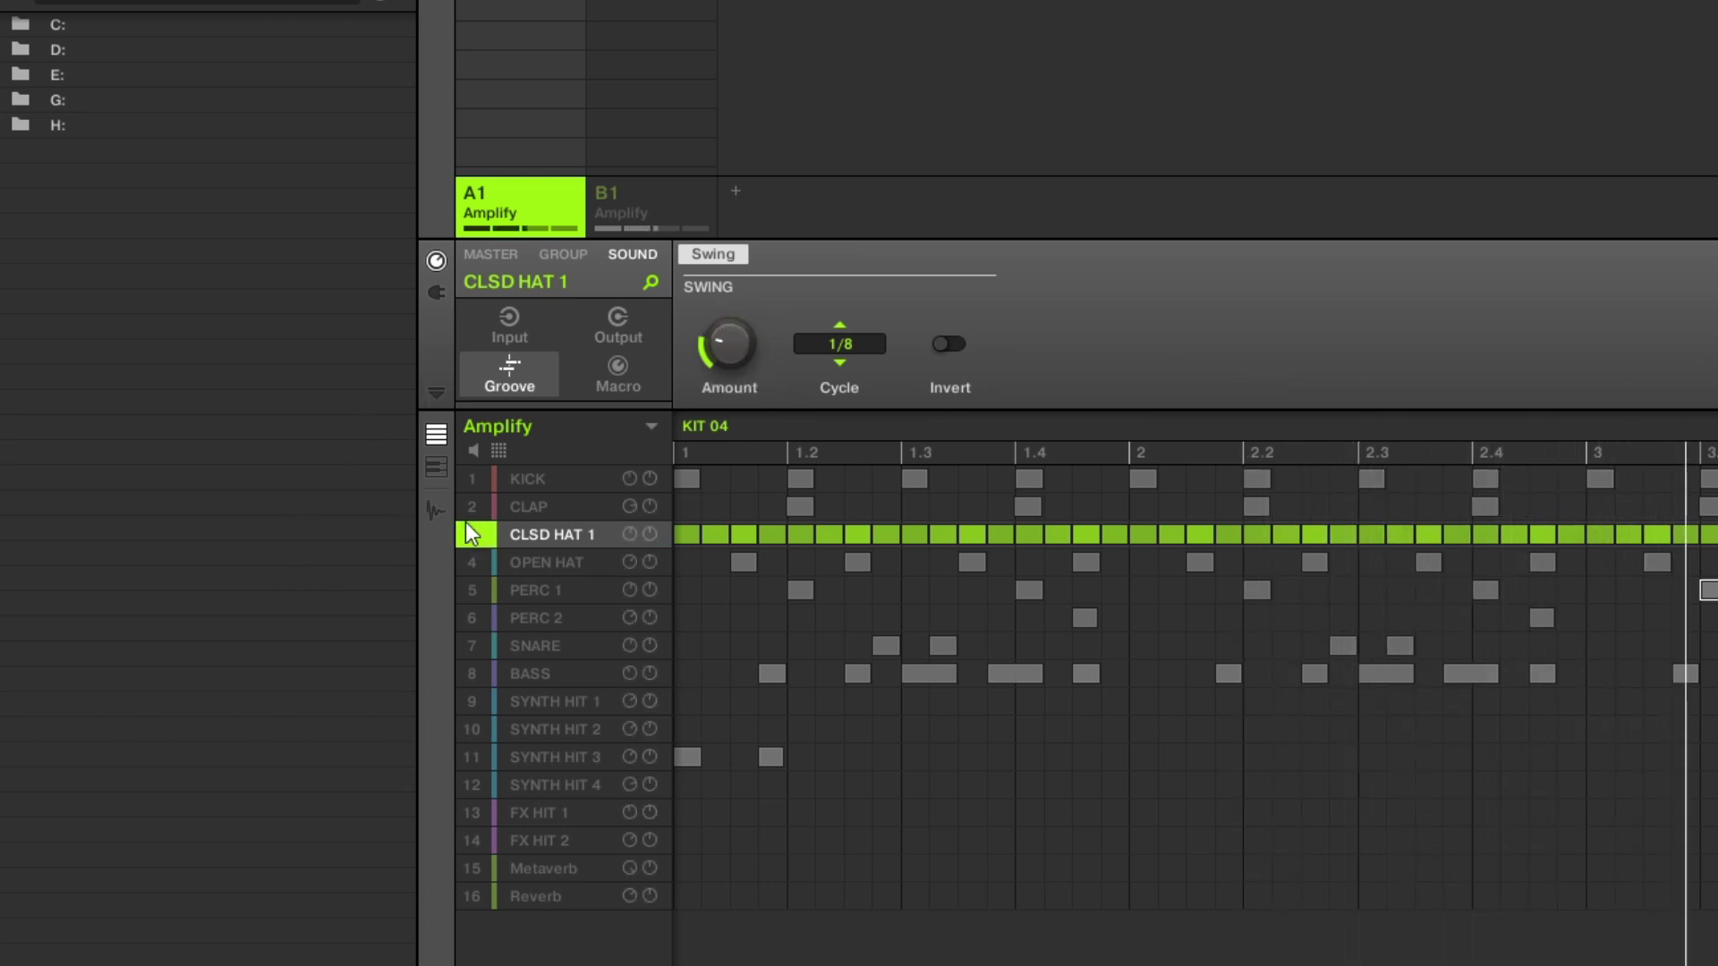
pyautogui.rightClick(472, 534)
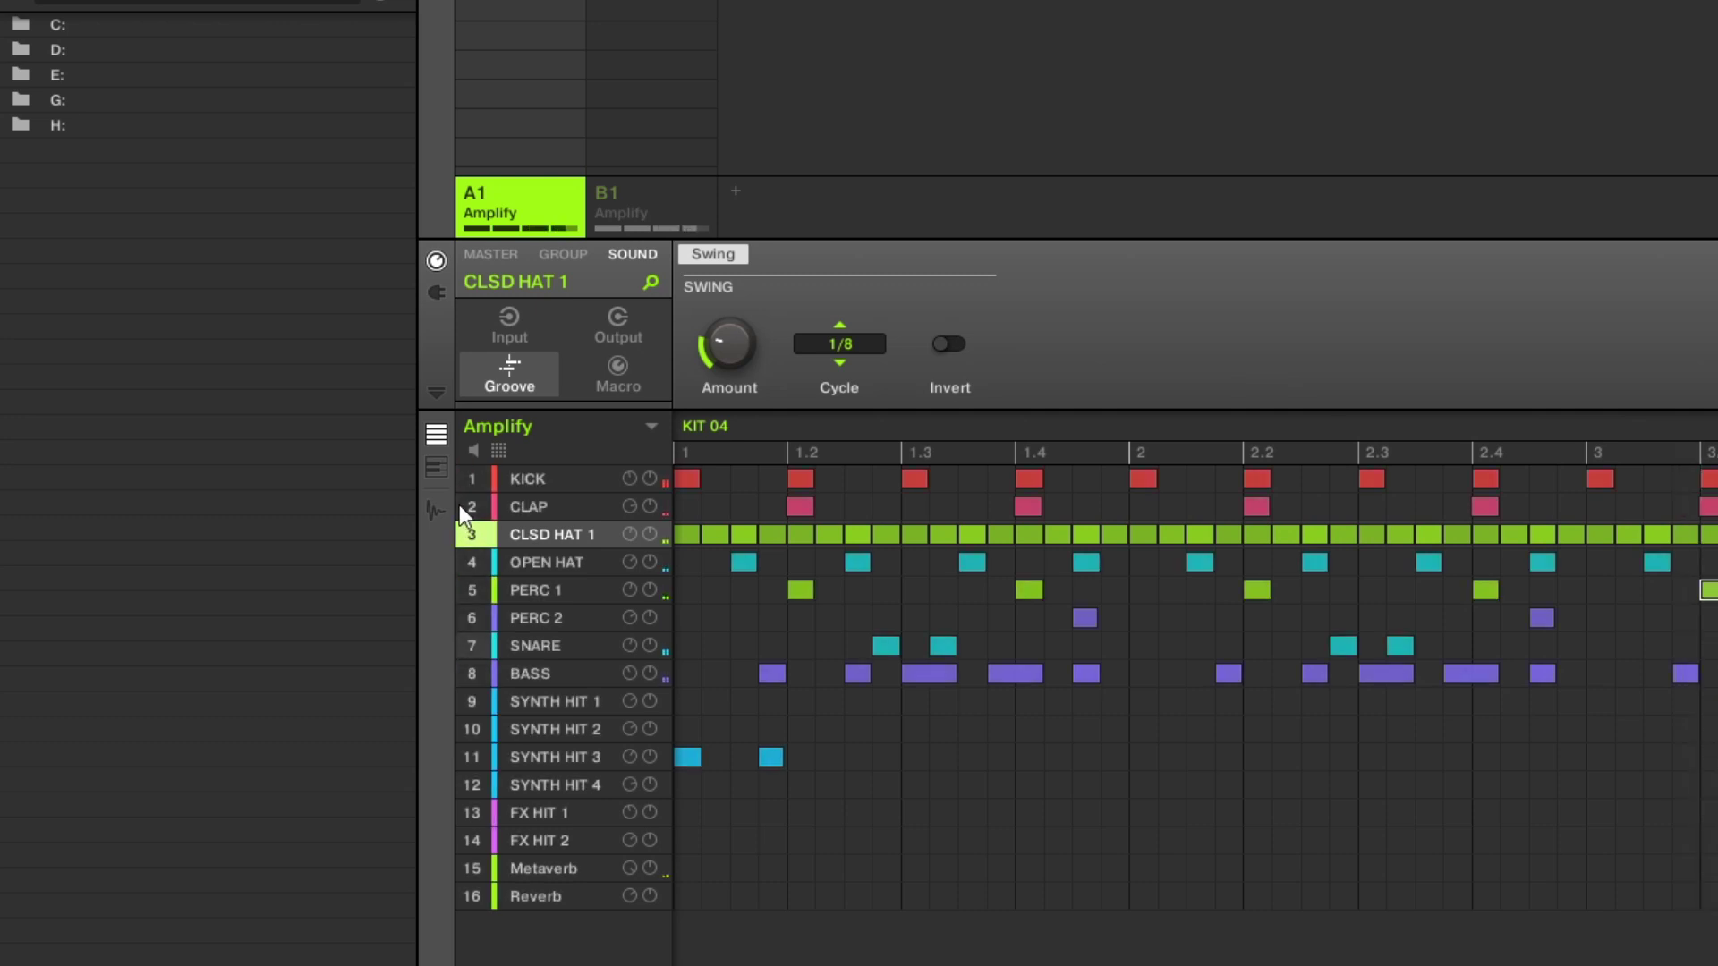
pyautogui.click(564, 562)
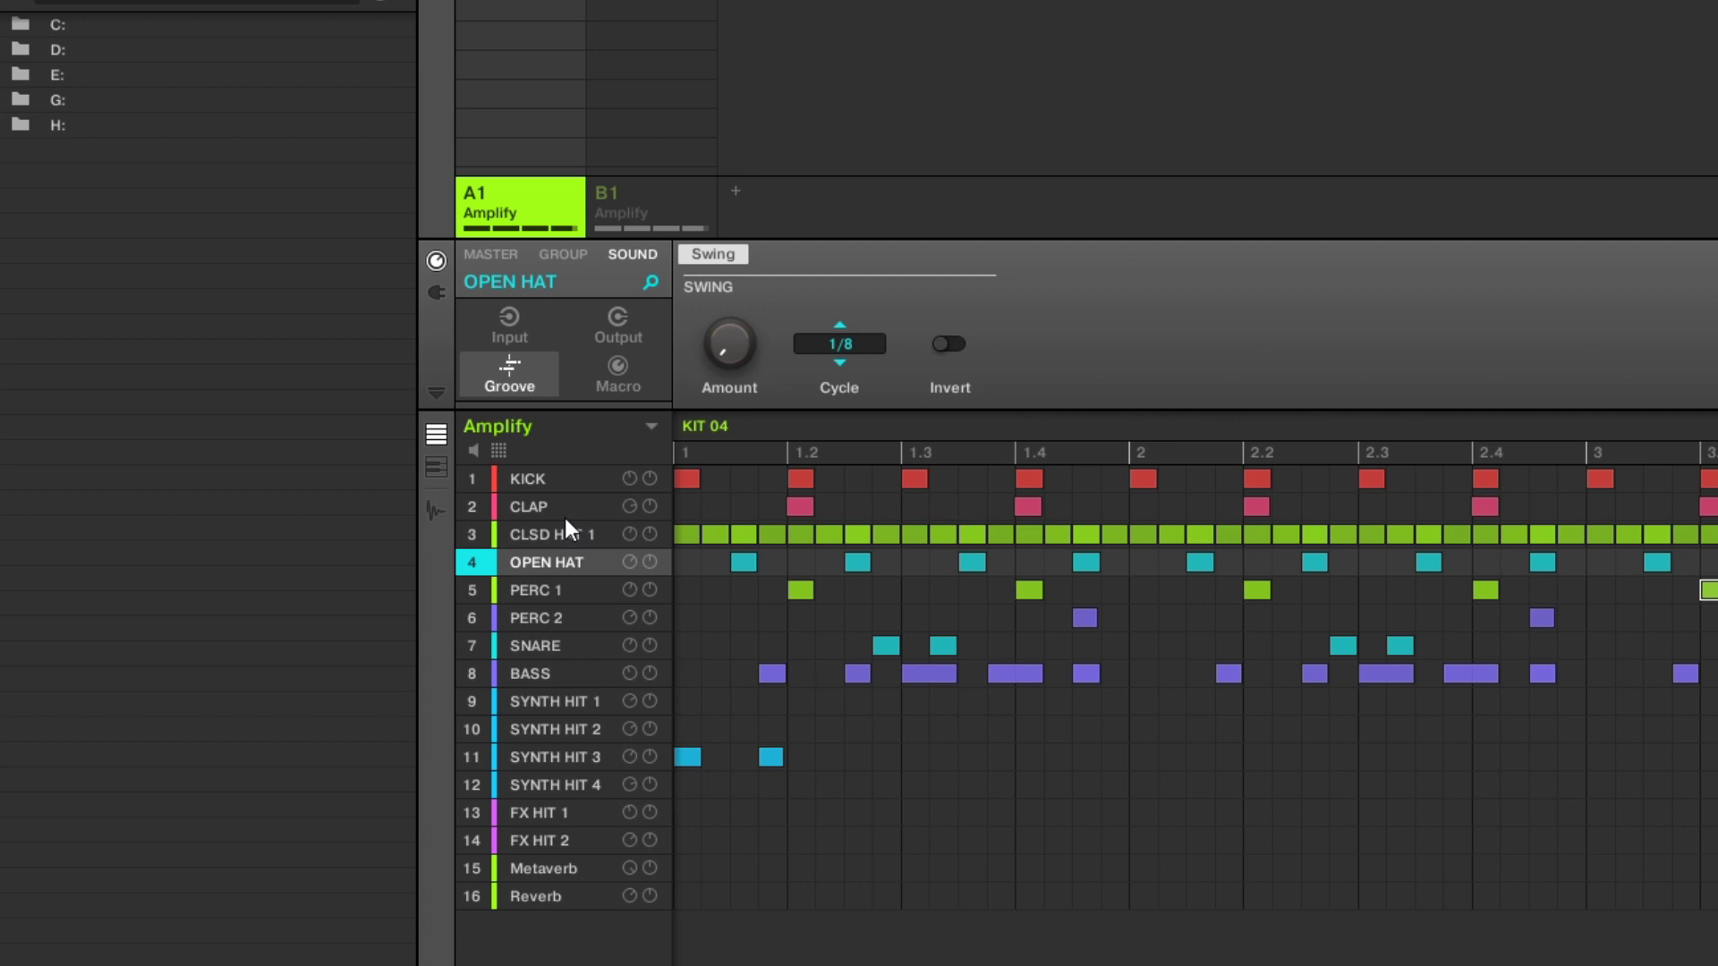
# Compare swing amounts across PERC 1, OPEN HAT, SNARE, PERC 2 and BASS, ending on BASS
pyautogui.press('Down')
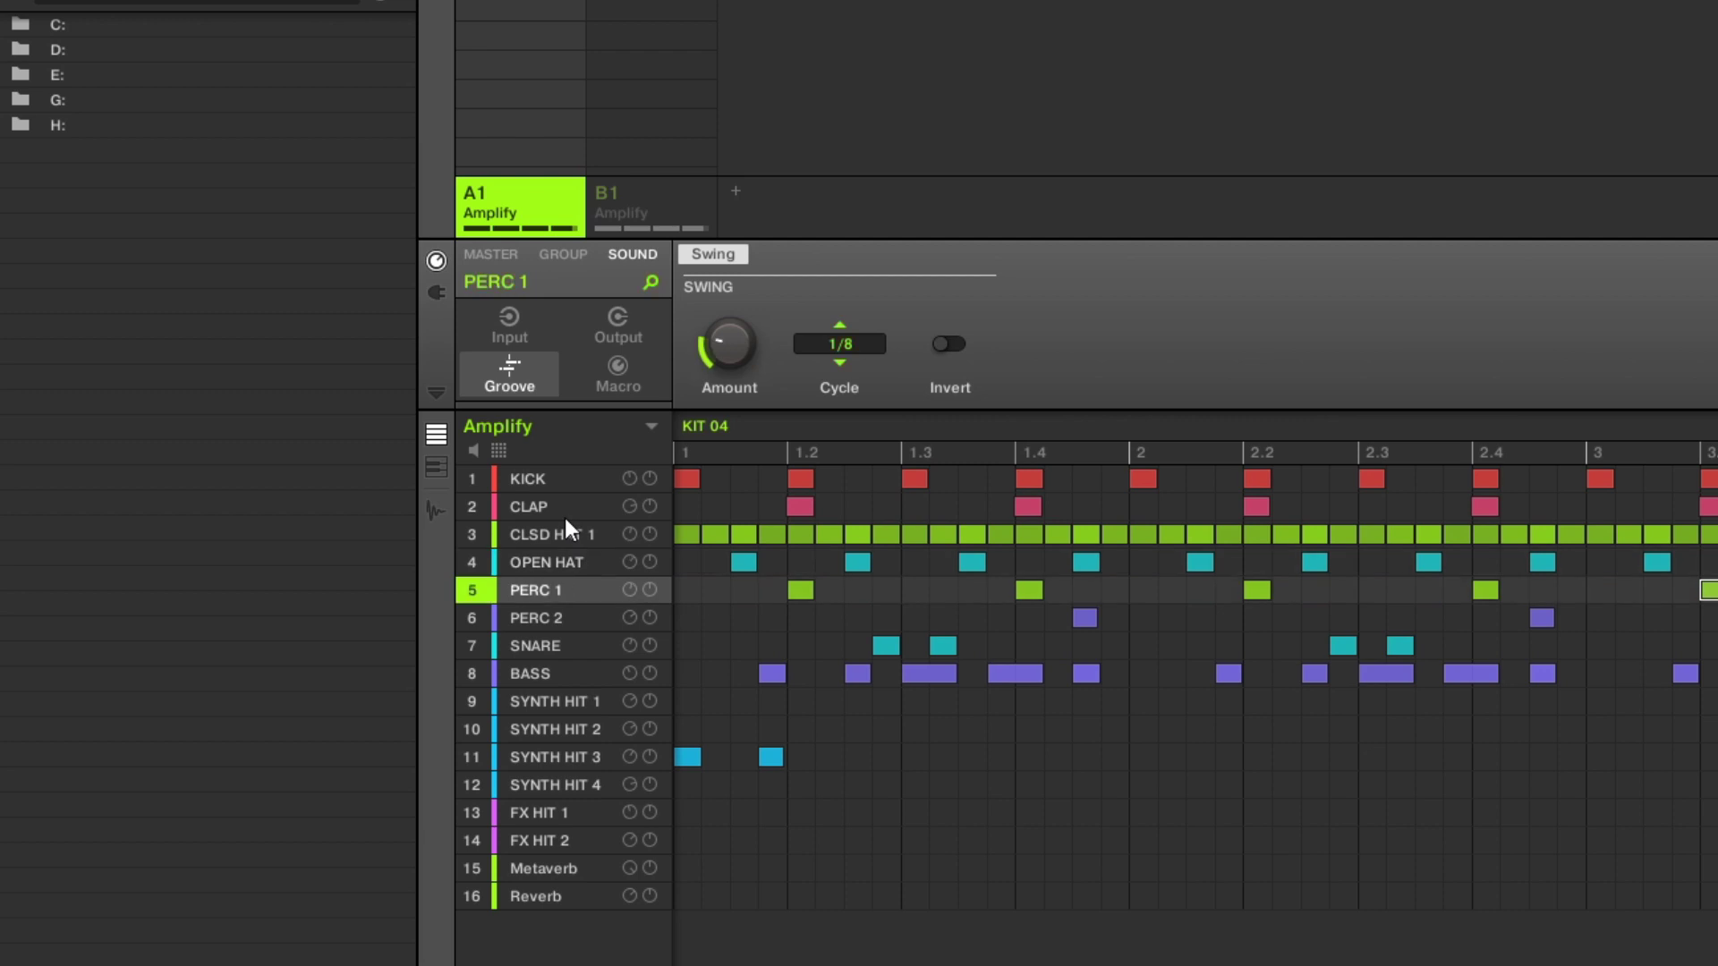
pyautogui.press('Up')
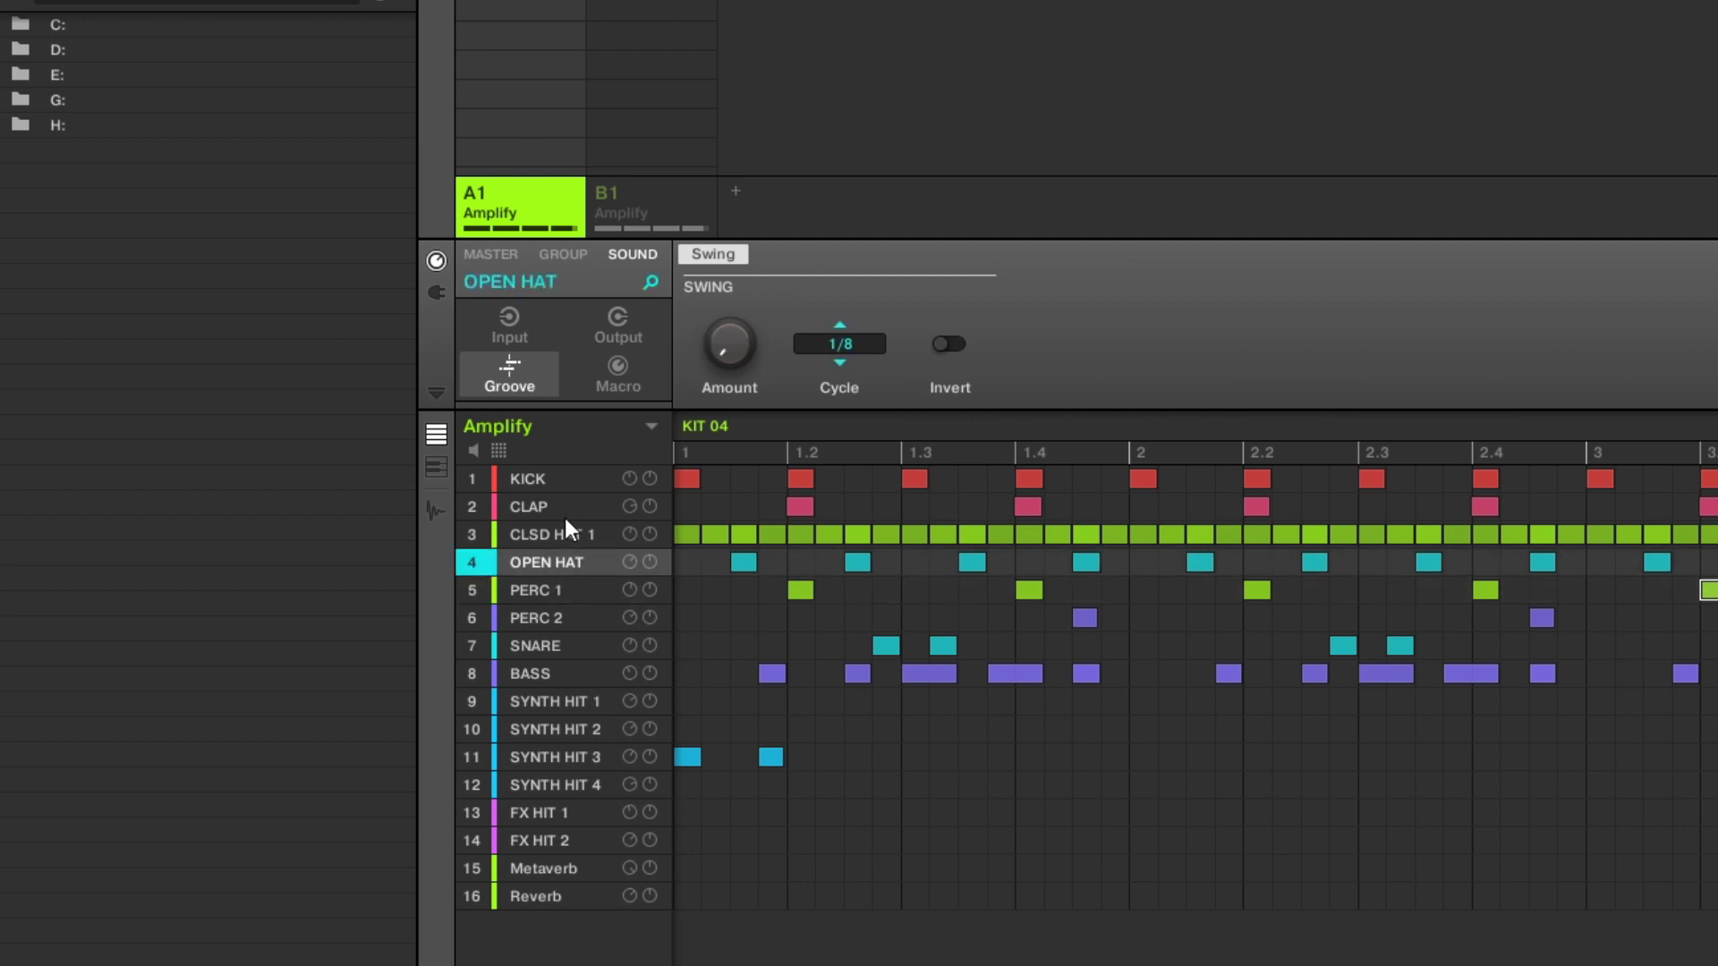
pyautogui.press('Down')
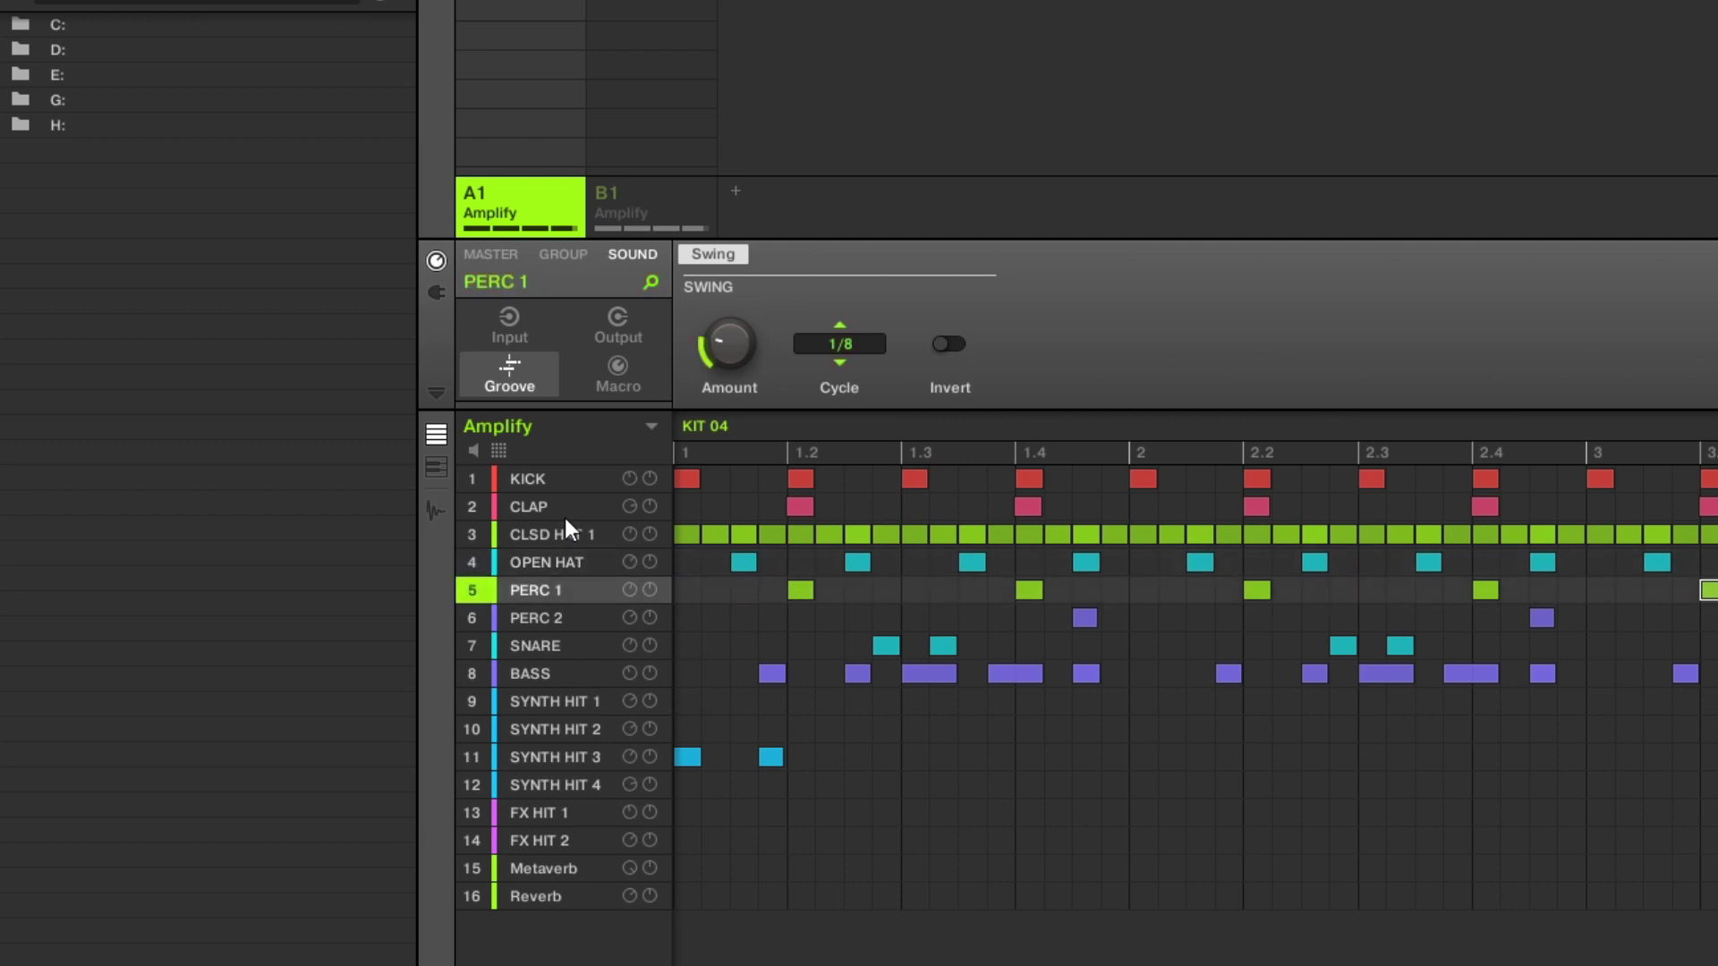
pyautogui.press('Down')
pyautogui.press('Down')
pyautogui.press('Down')
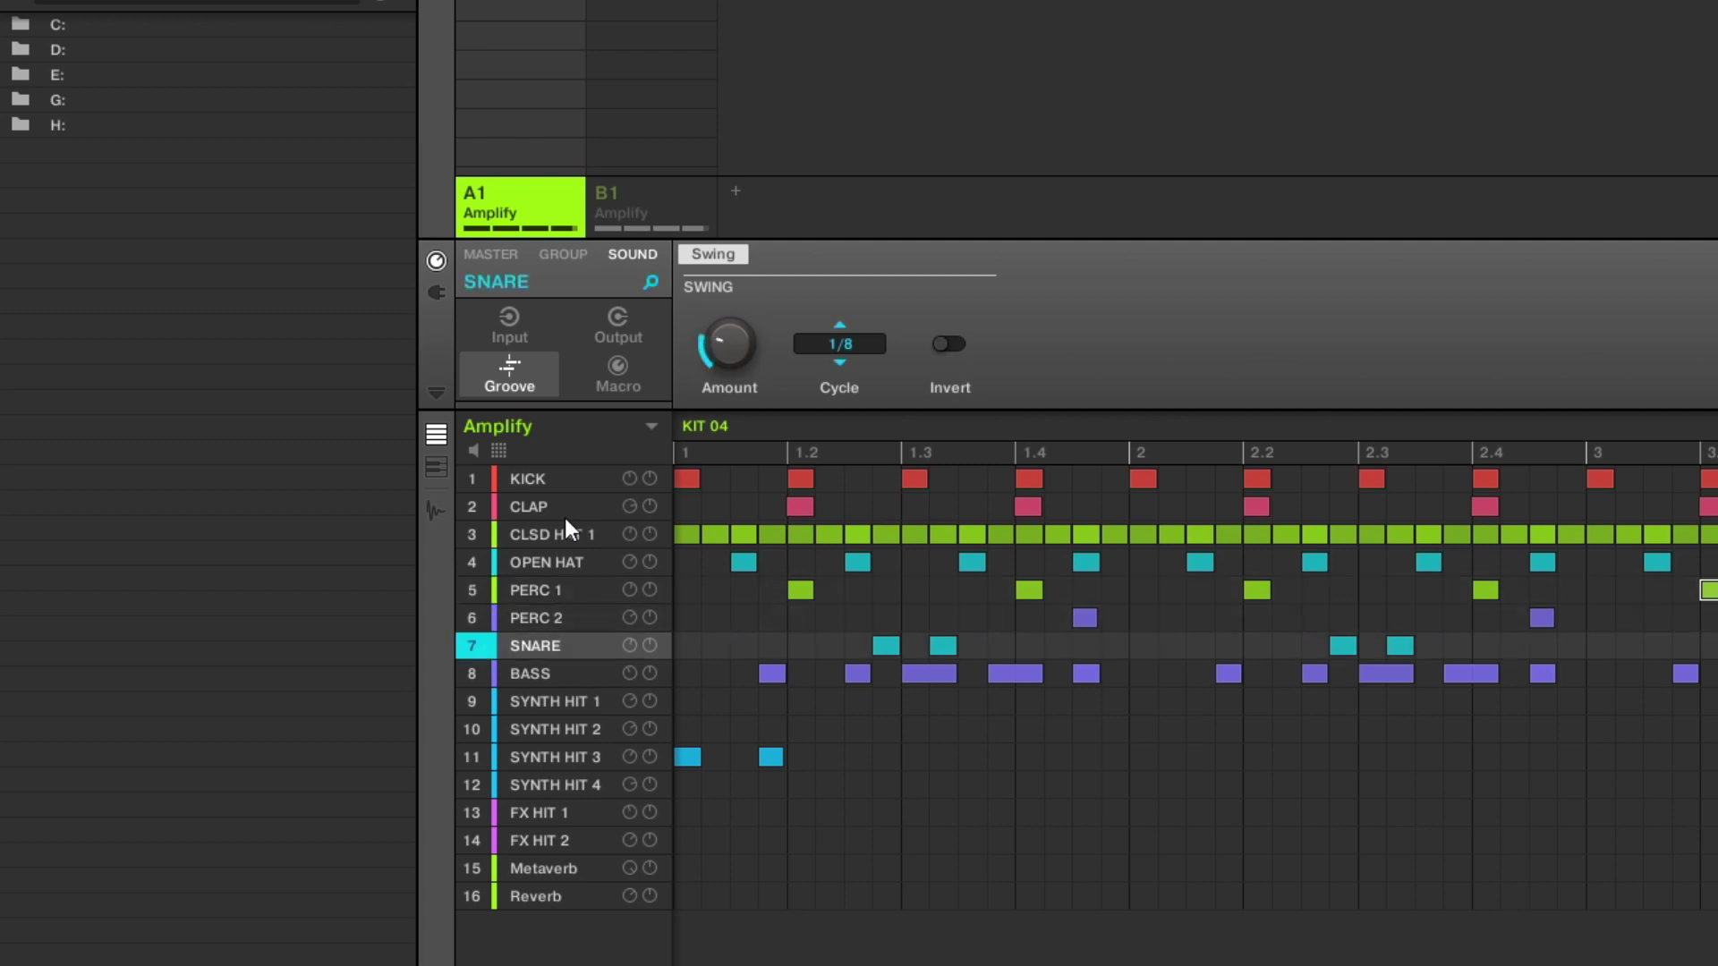
pyautogui.press('Up')
pyautogui.press('Down')
pyautogui.press('Up')
pyautogui.press('Down')
pyautogui.press('Up')
pyautogui.press('Down')
pyautogui.press('Up')
pyautogui.press('Down')
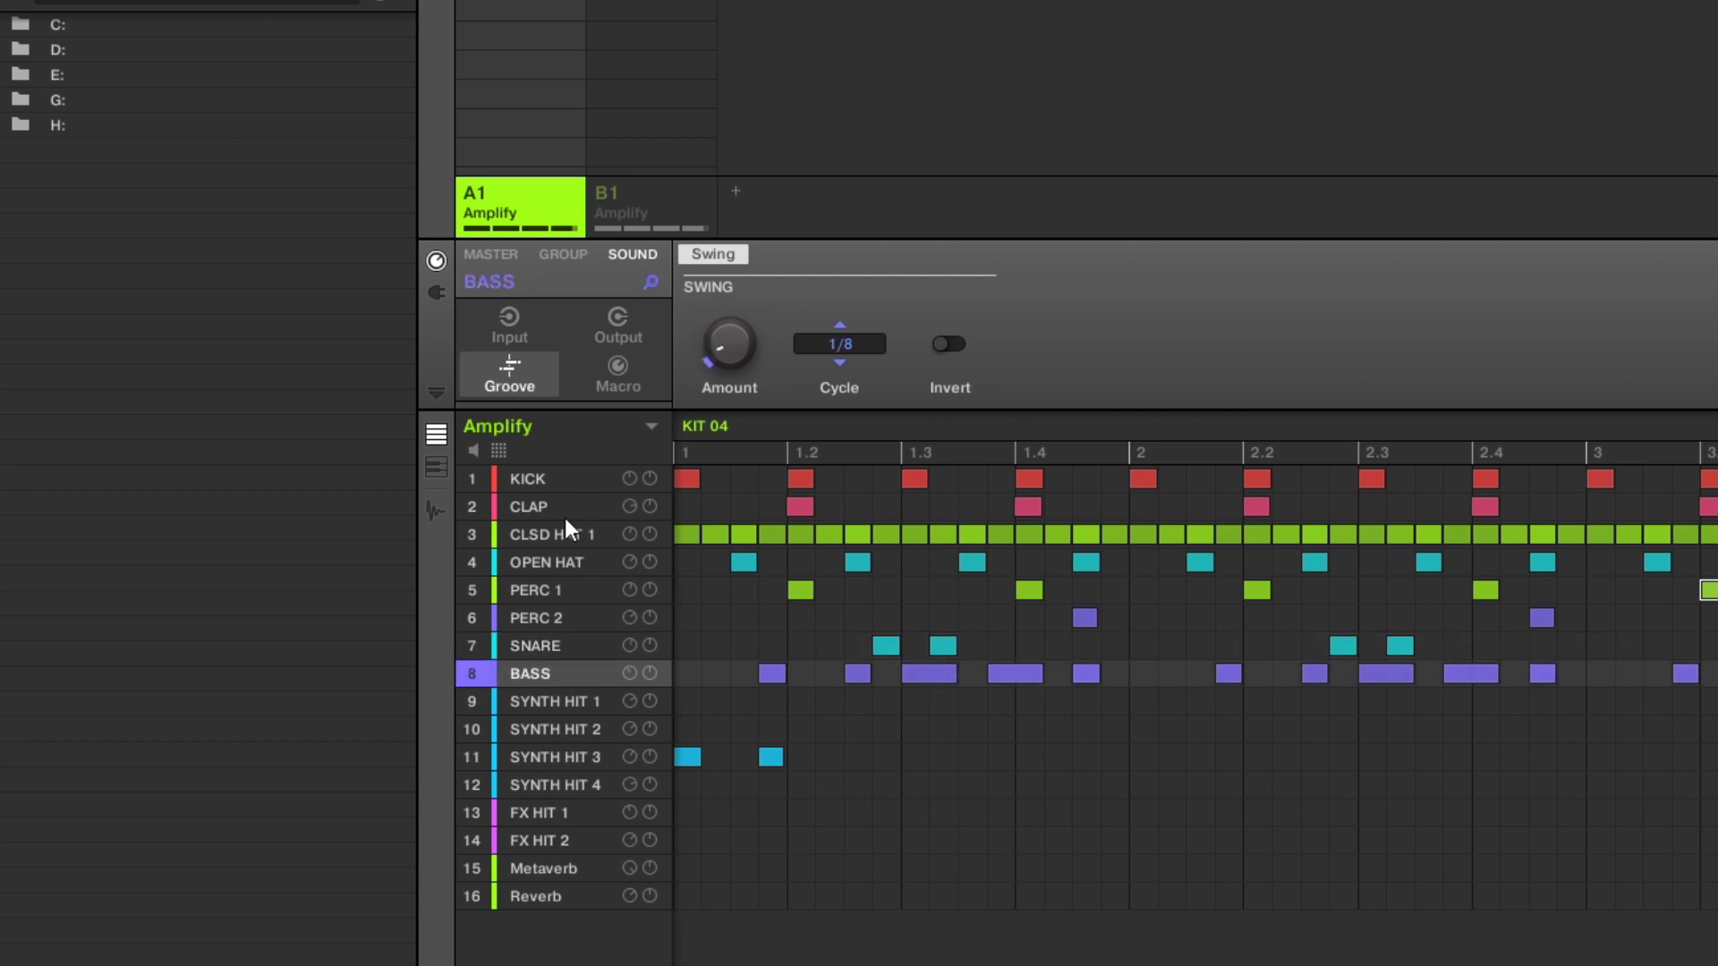
pyautogui.press('Up')
pyautogui.press('Down')
pyautogui.press('Up')
pyautogui.press('Up')
pyautogui.press('Down')
pyautogui.press('Down')
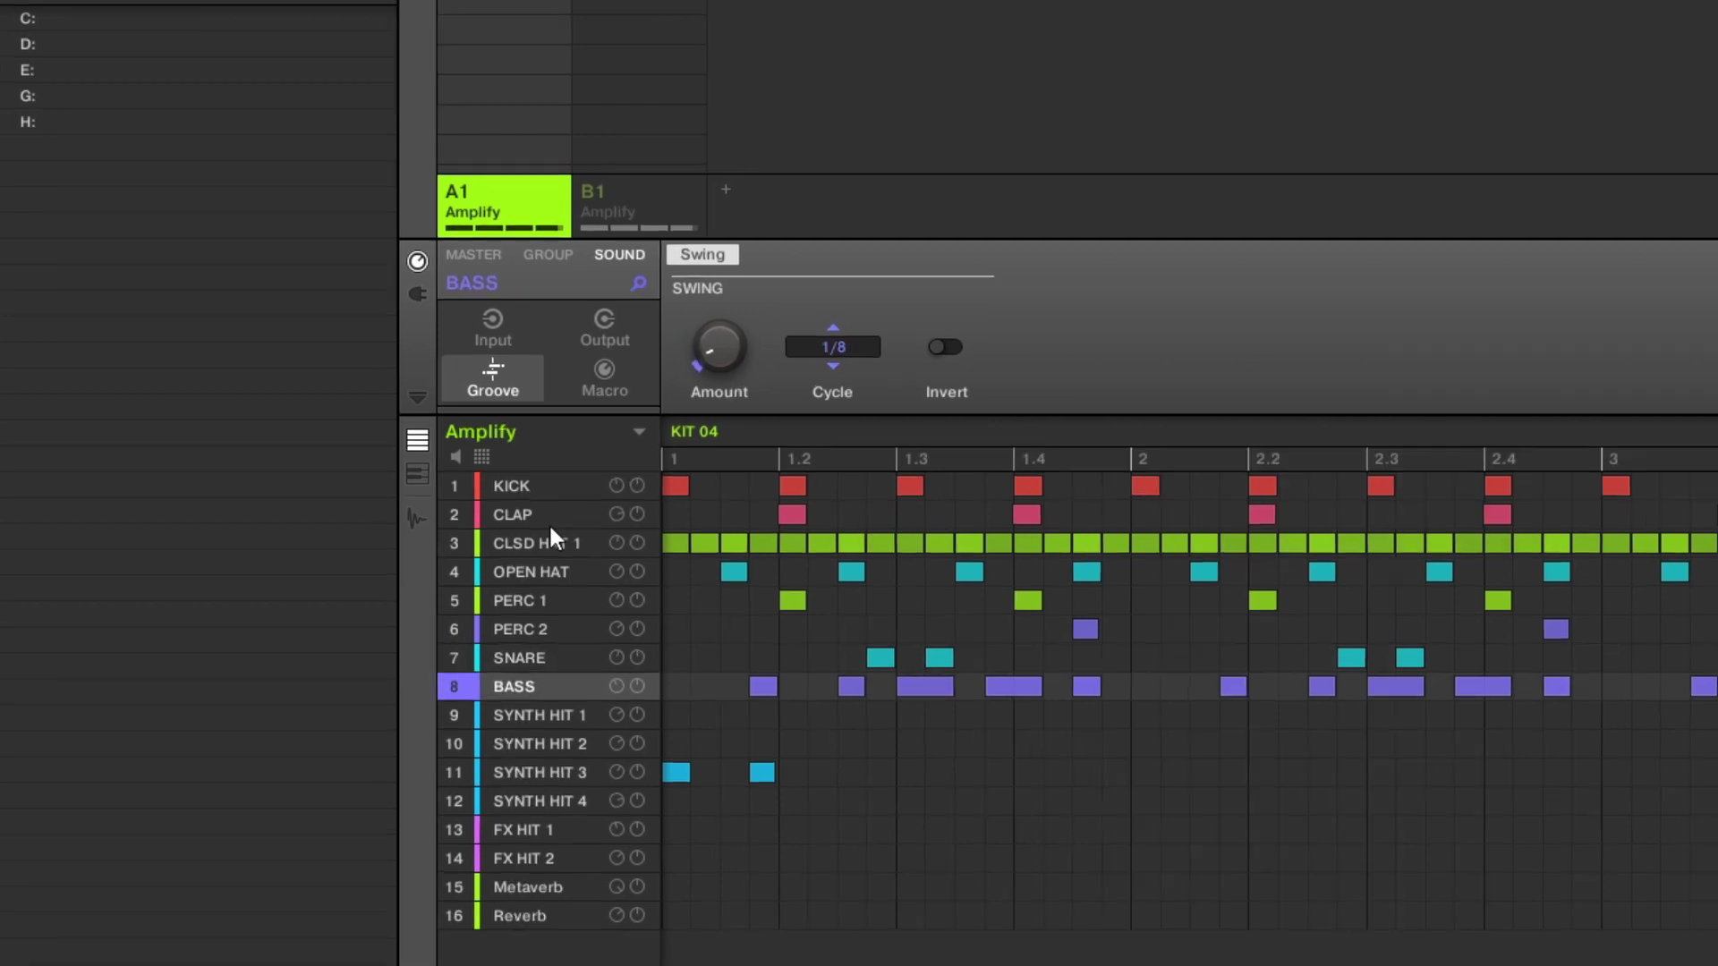
pyautogui.press('Up')
# Play the pattern while adjusting the BASS sound's swing amount, leaving it at 57.0%
pyautogui.press('Down')
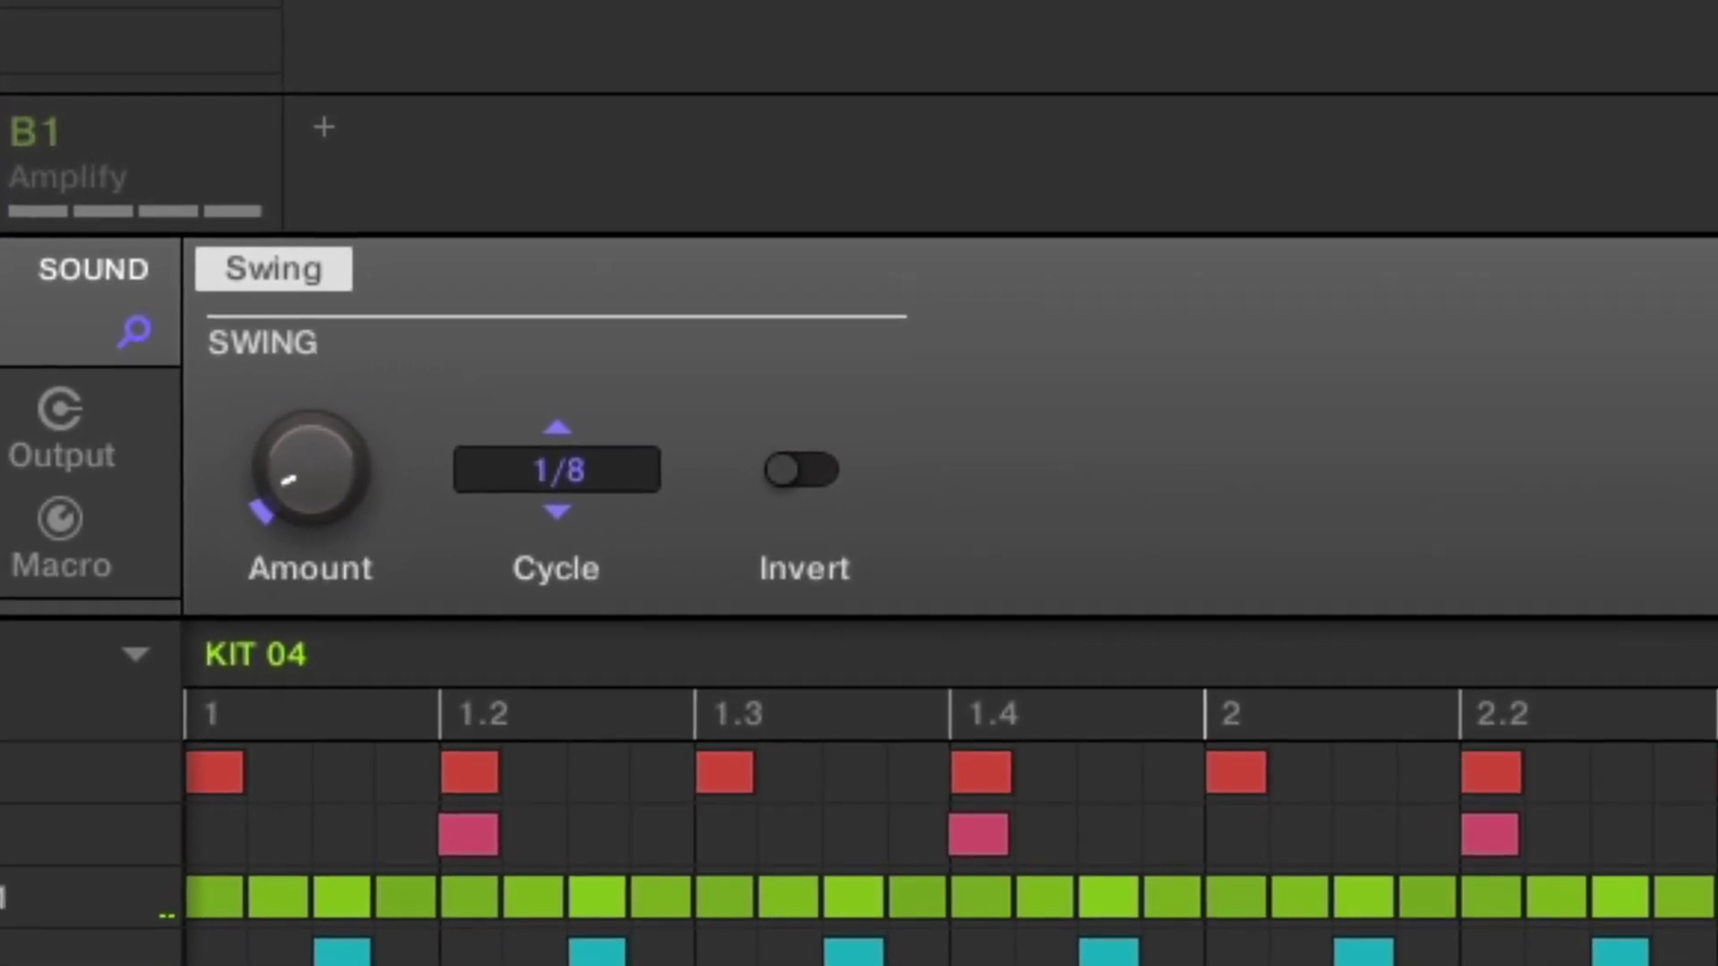
pyautogui.press('space')
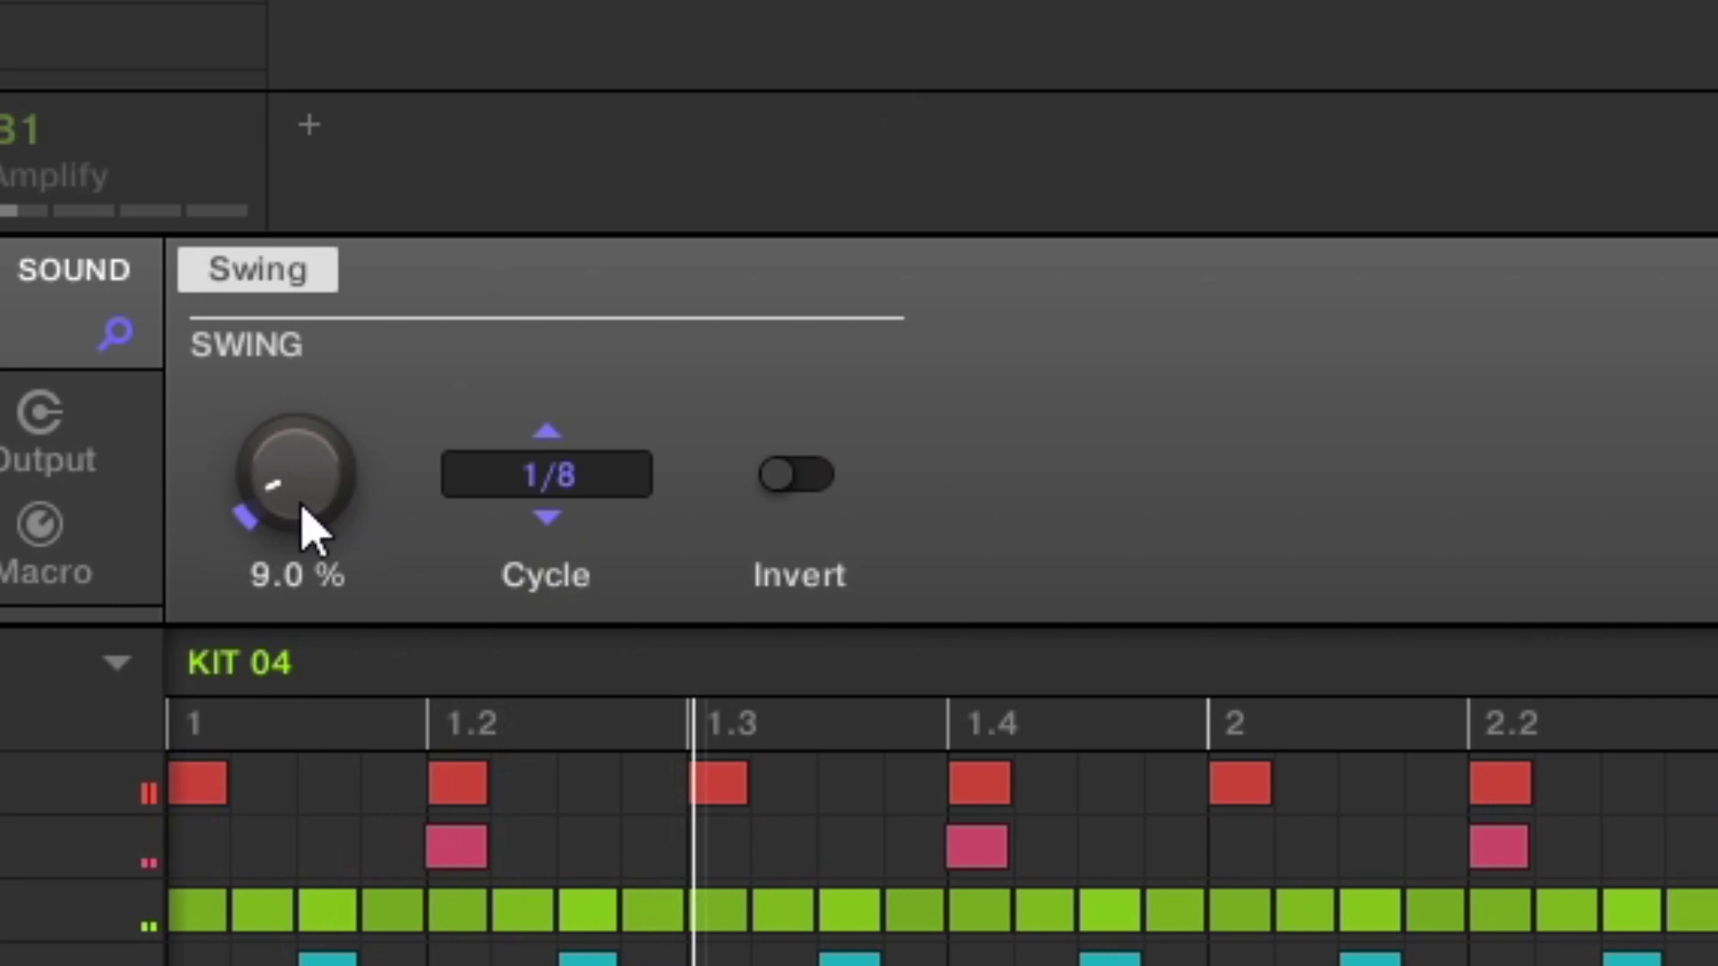
pyautogui.moveTo(307, 525); pyautogui.dragTo(307, 406)
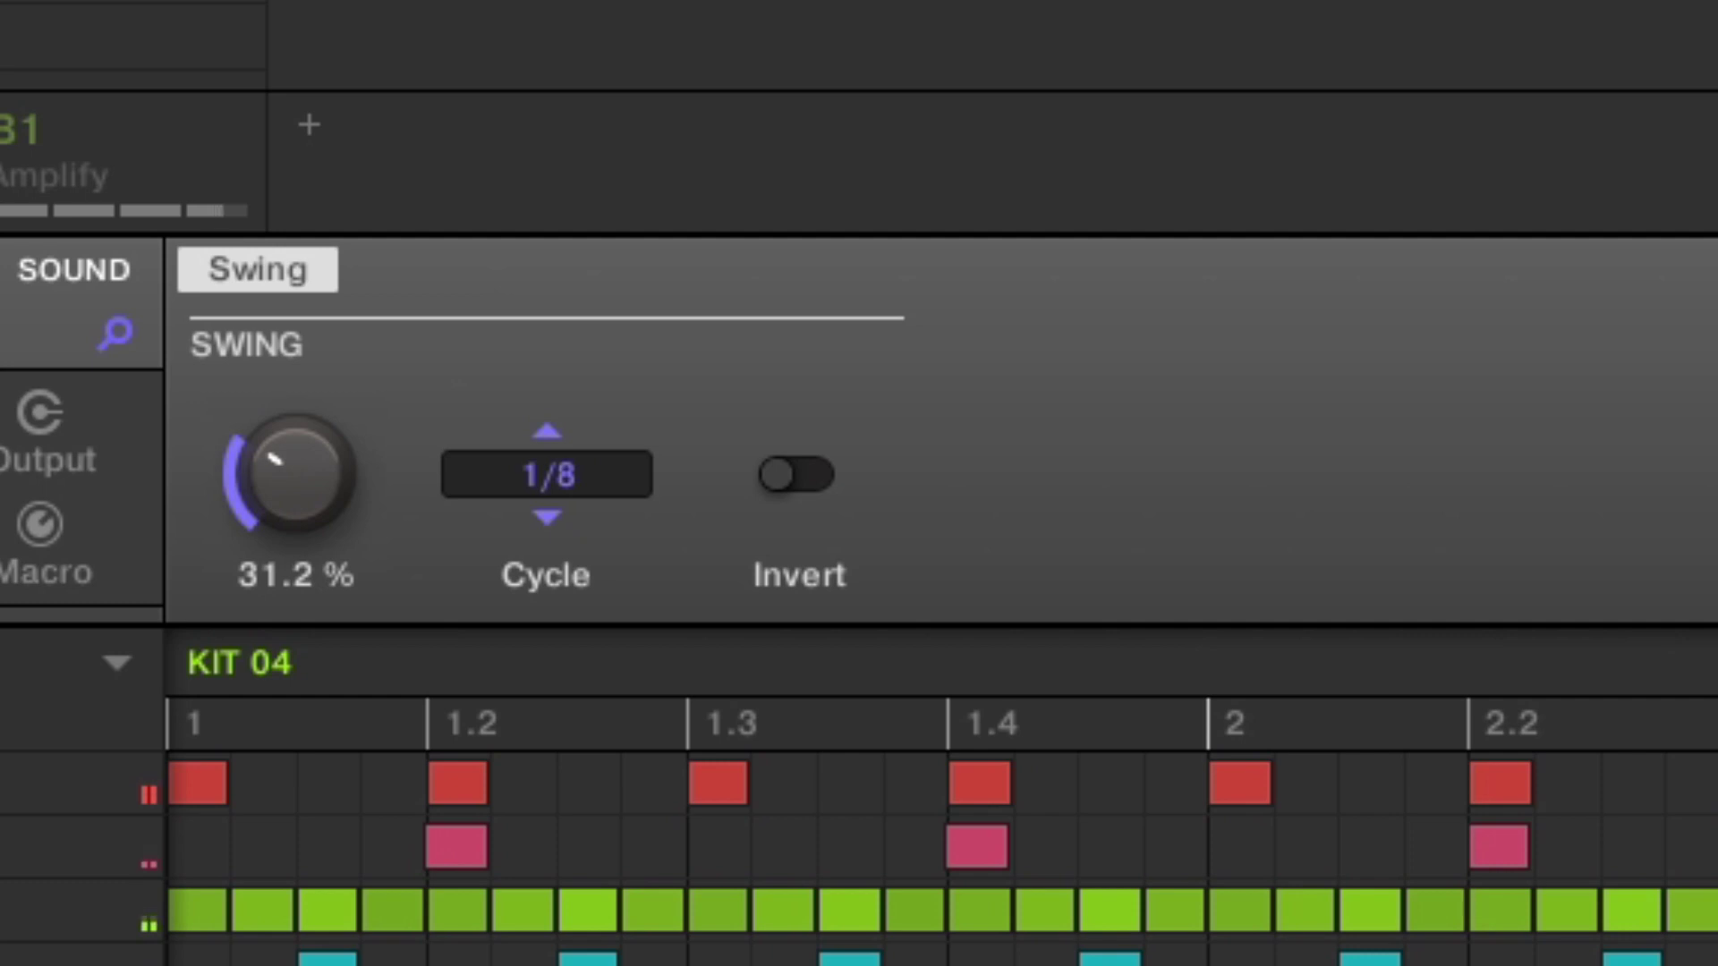
pyautogui.moveTo(307, 406); pyautogui.dragTo(307, 404)
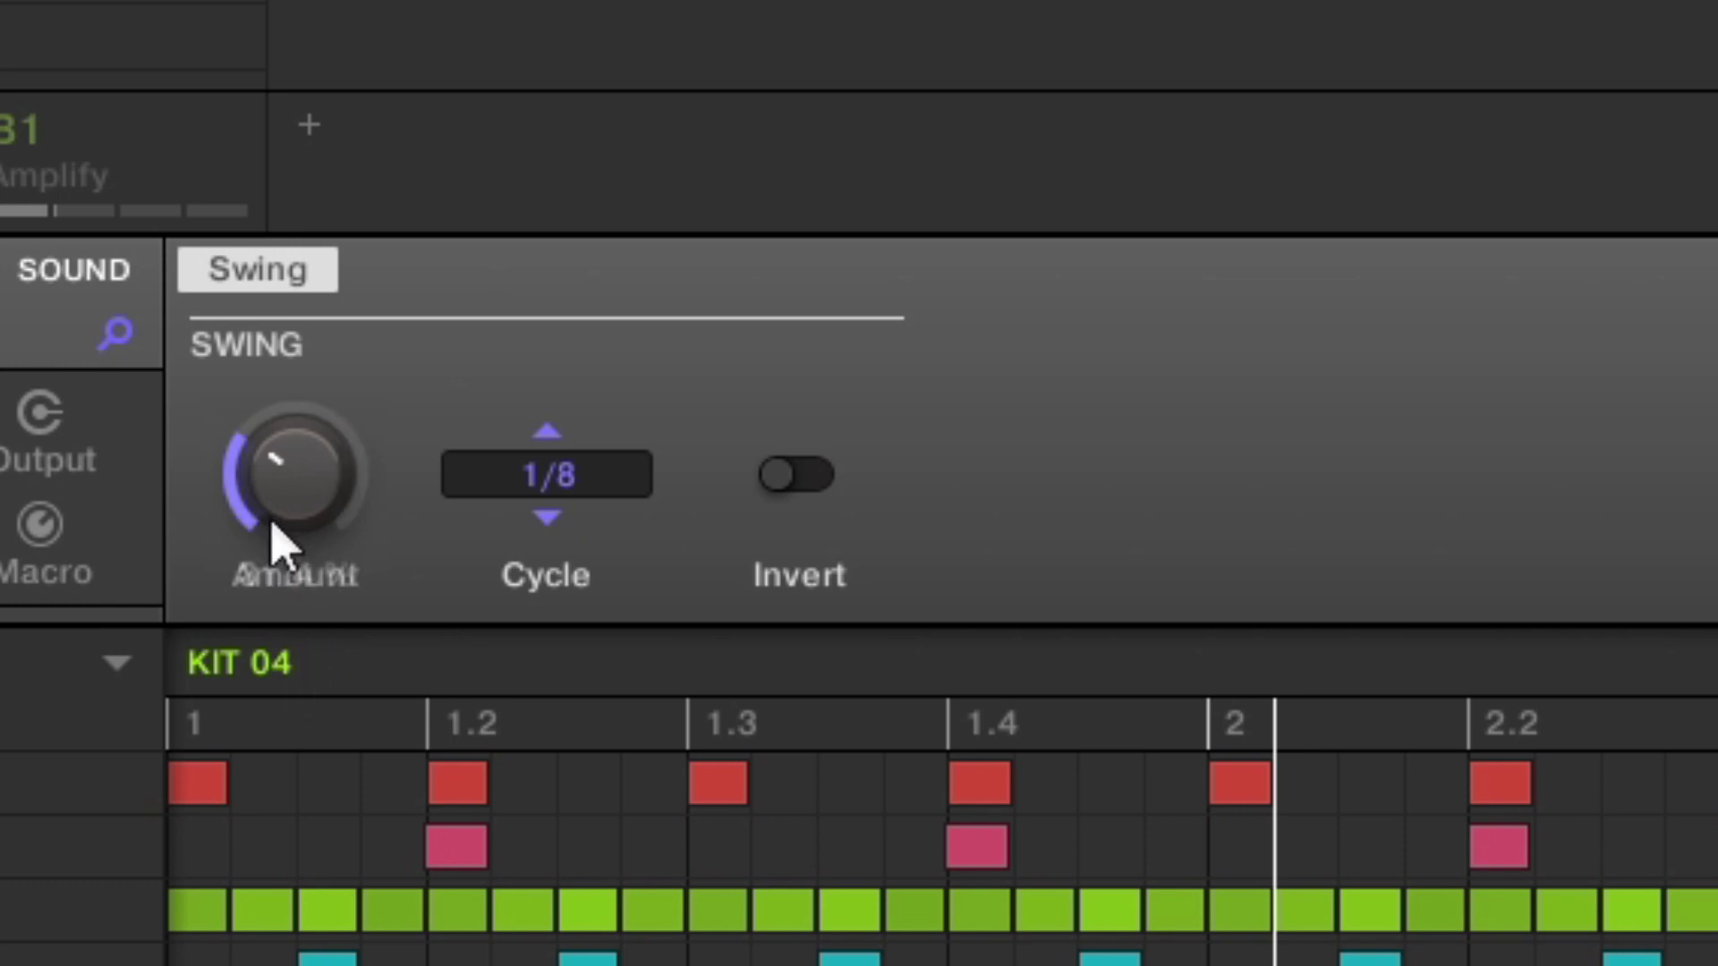
pyautogui.moveTo(275, 536); pyautogui.dragTo(367, 548)
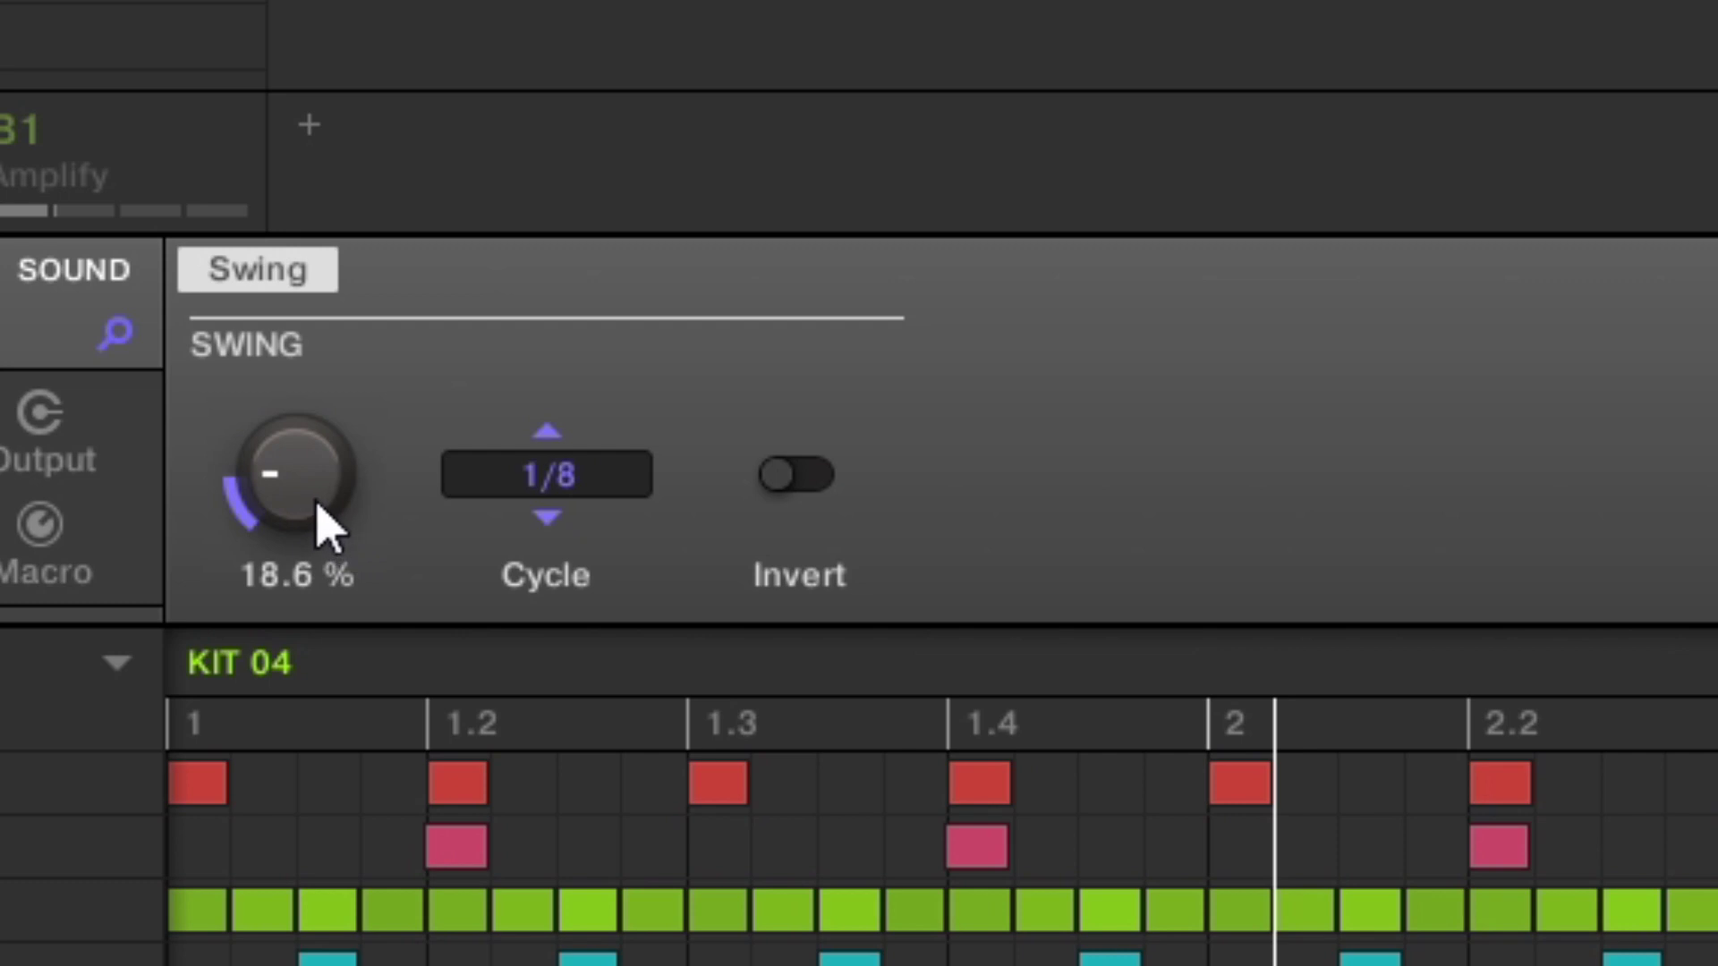
pyautogui.moveTo(322, 500)
pyautogui.mouseDown()
pyautogui.moveTo(317, 432)
pyautogui.moveTo(313, 486)
pyautogui.mouseUp()
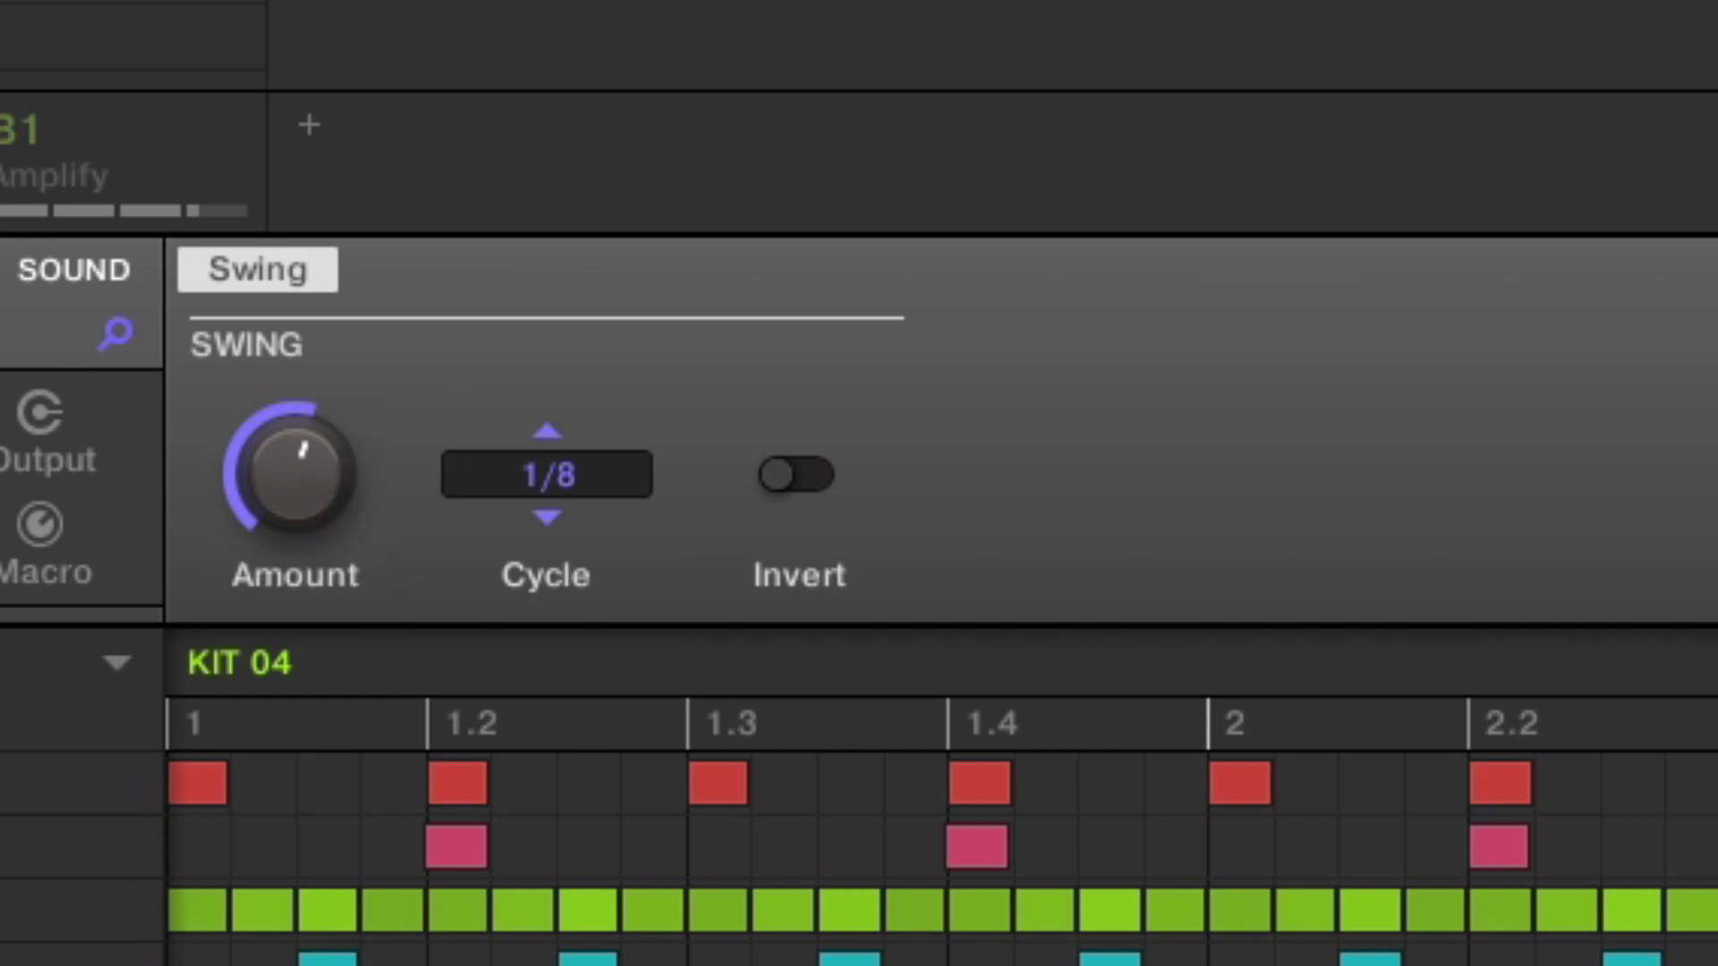
pyautogui.press('space')
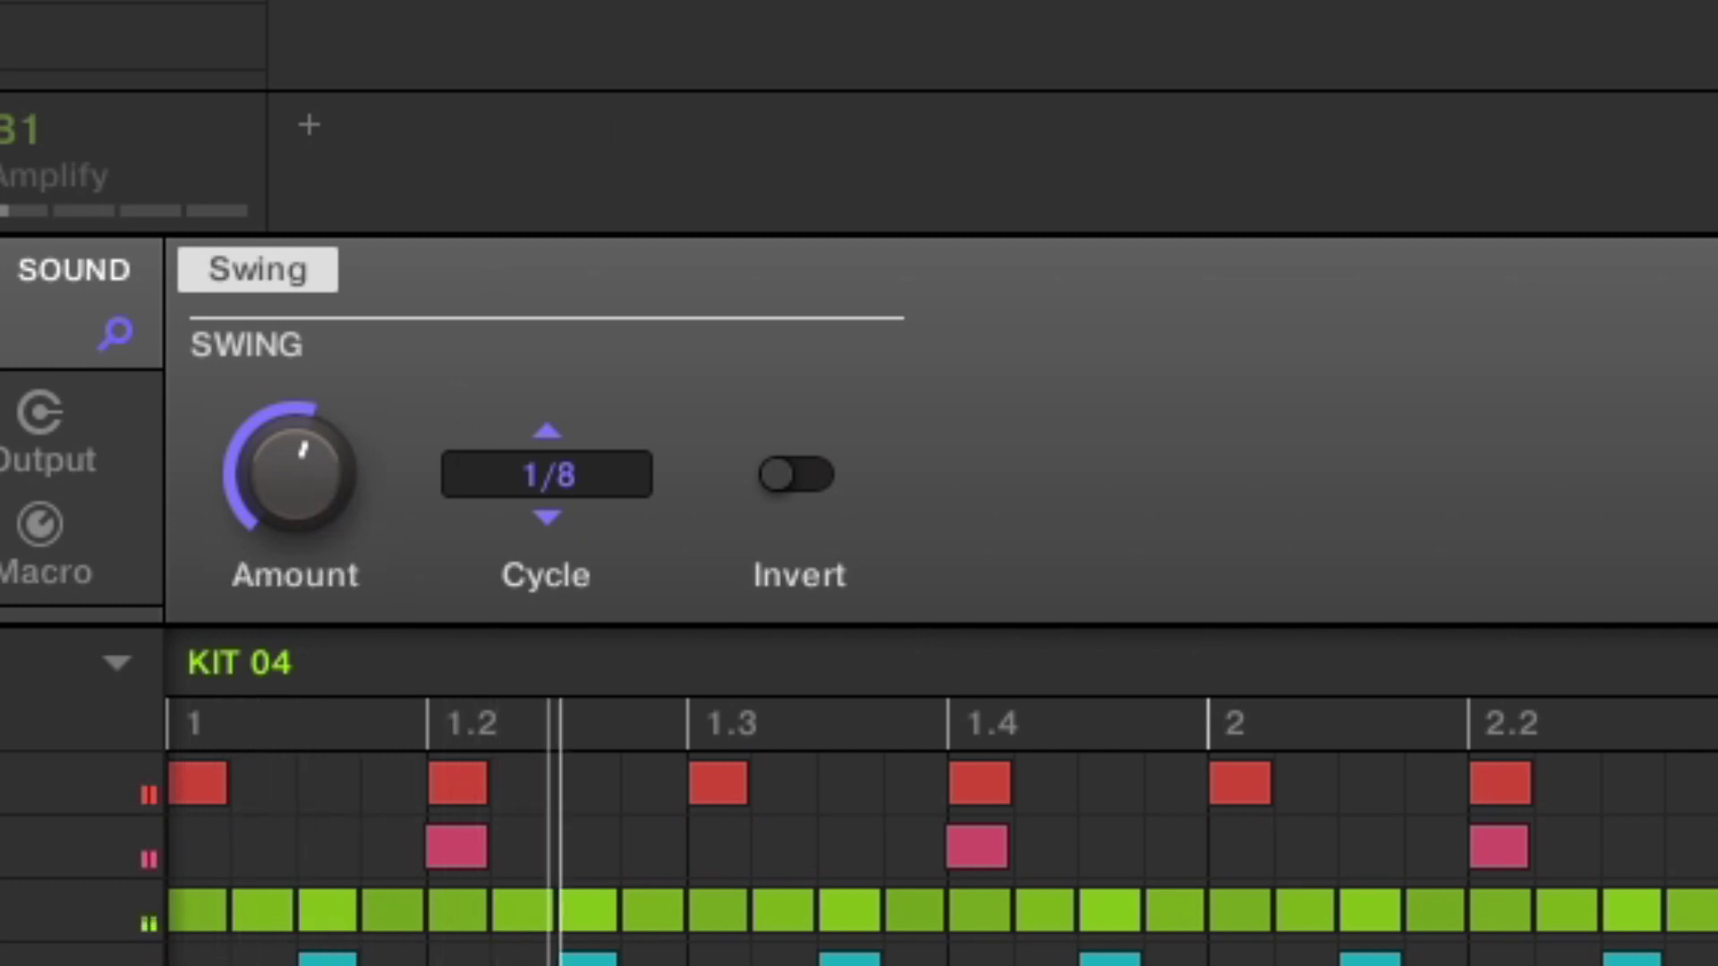
pyautogui.press('space')
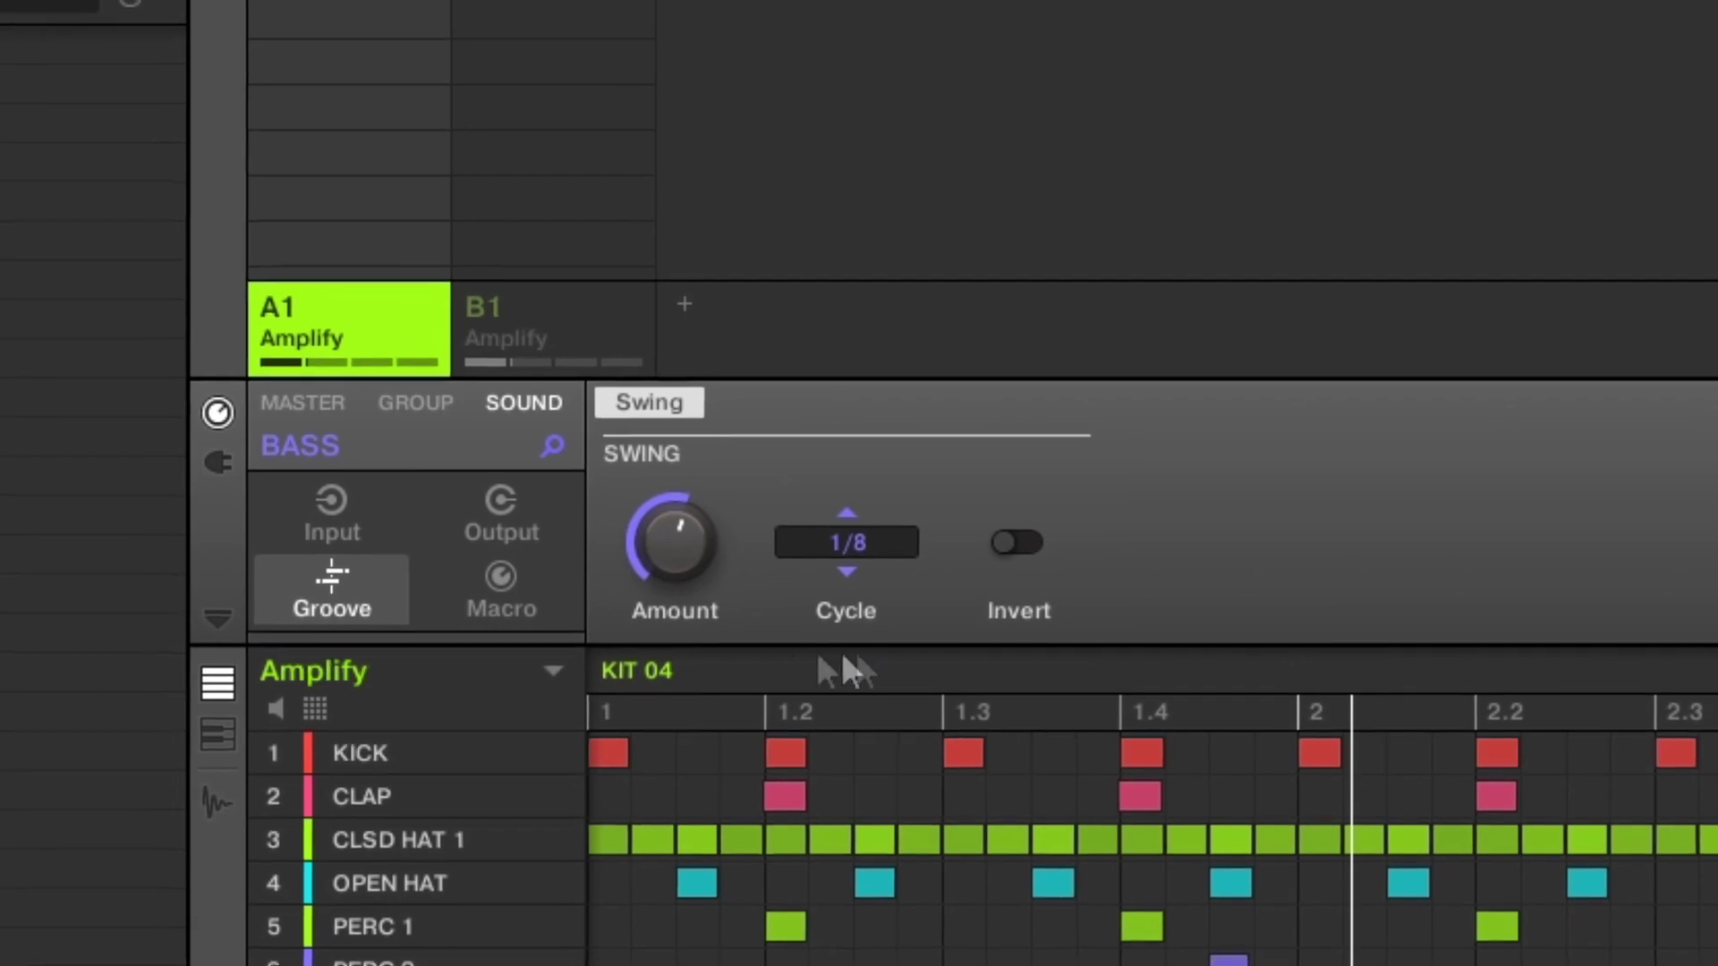
pyautogui.click(410, 407)
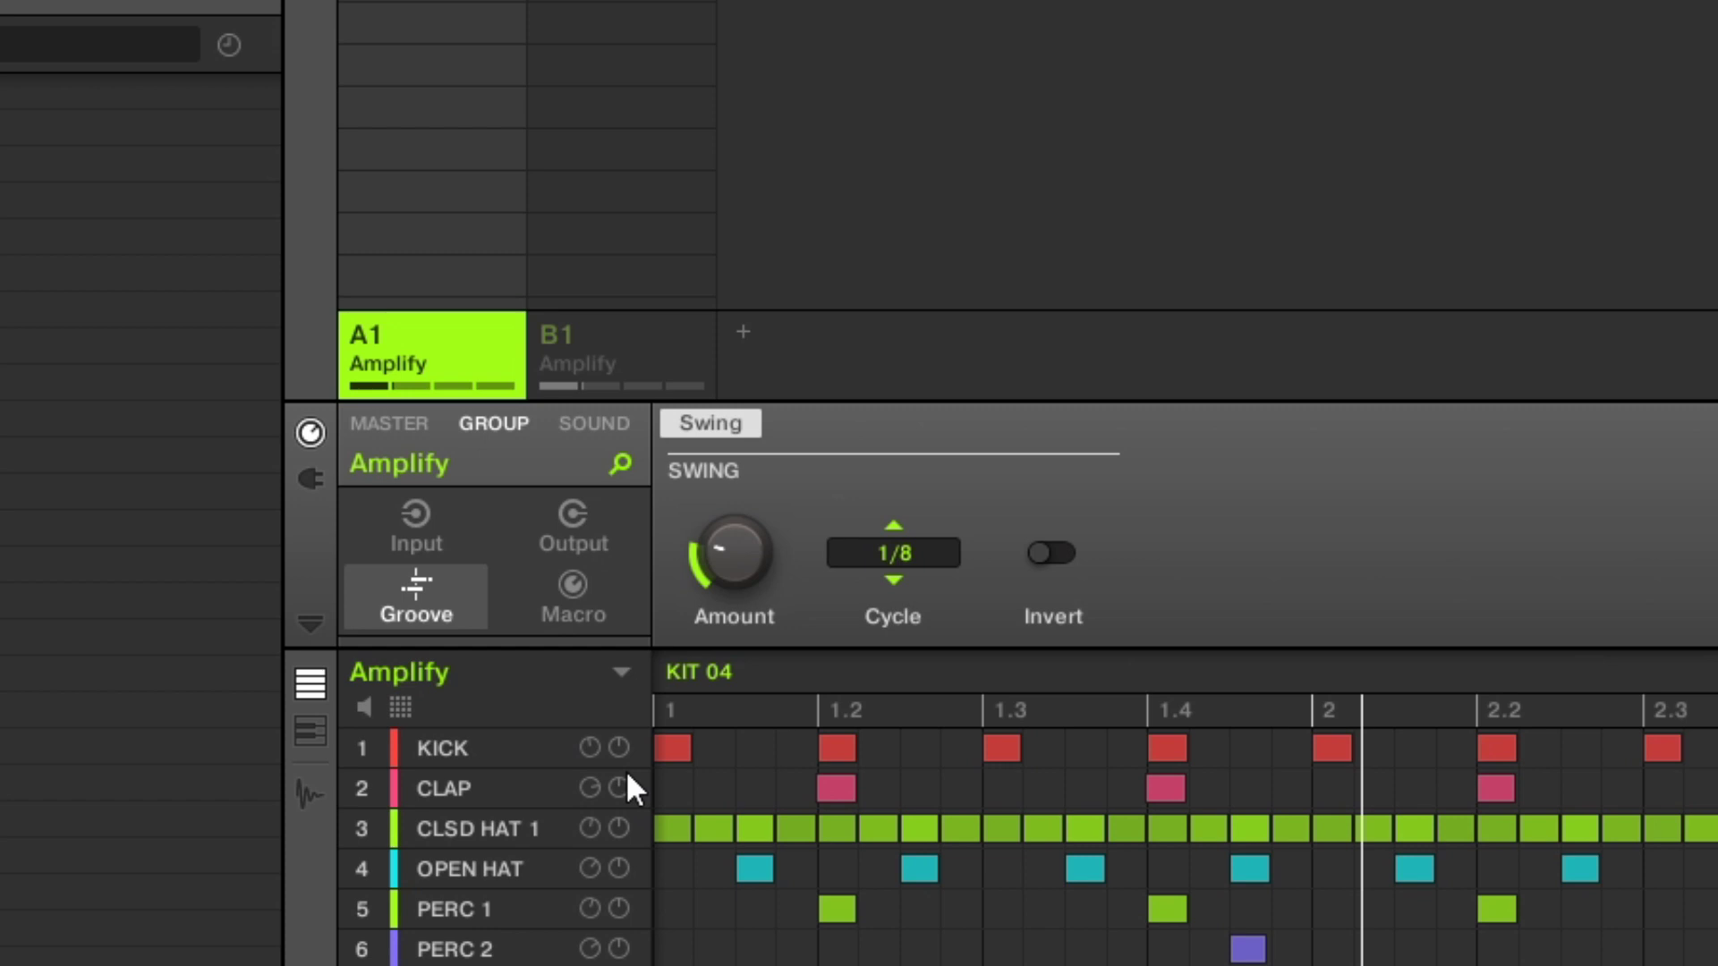
pyautogui.moveTo(754, 560)
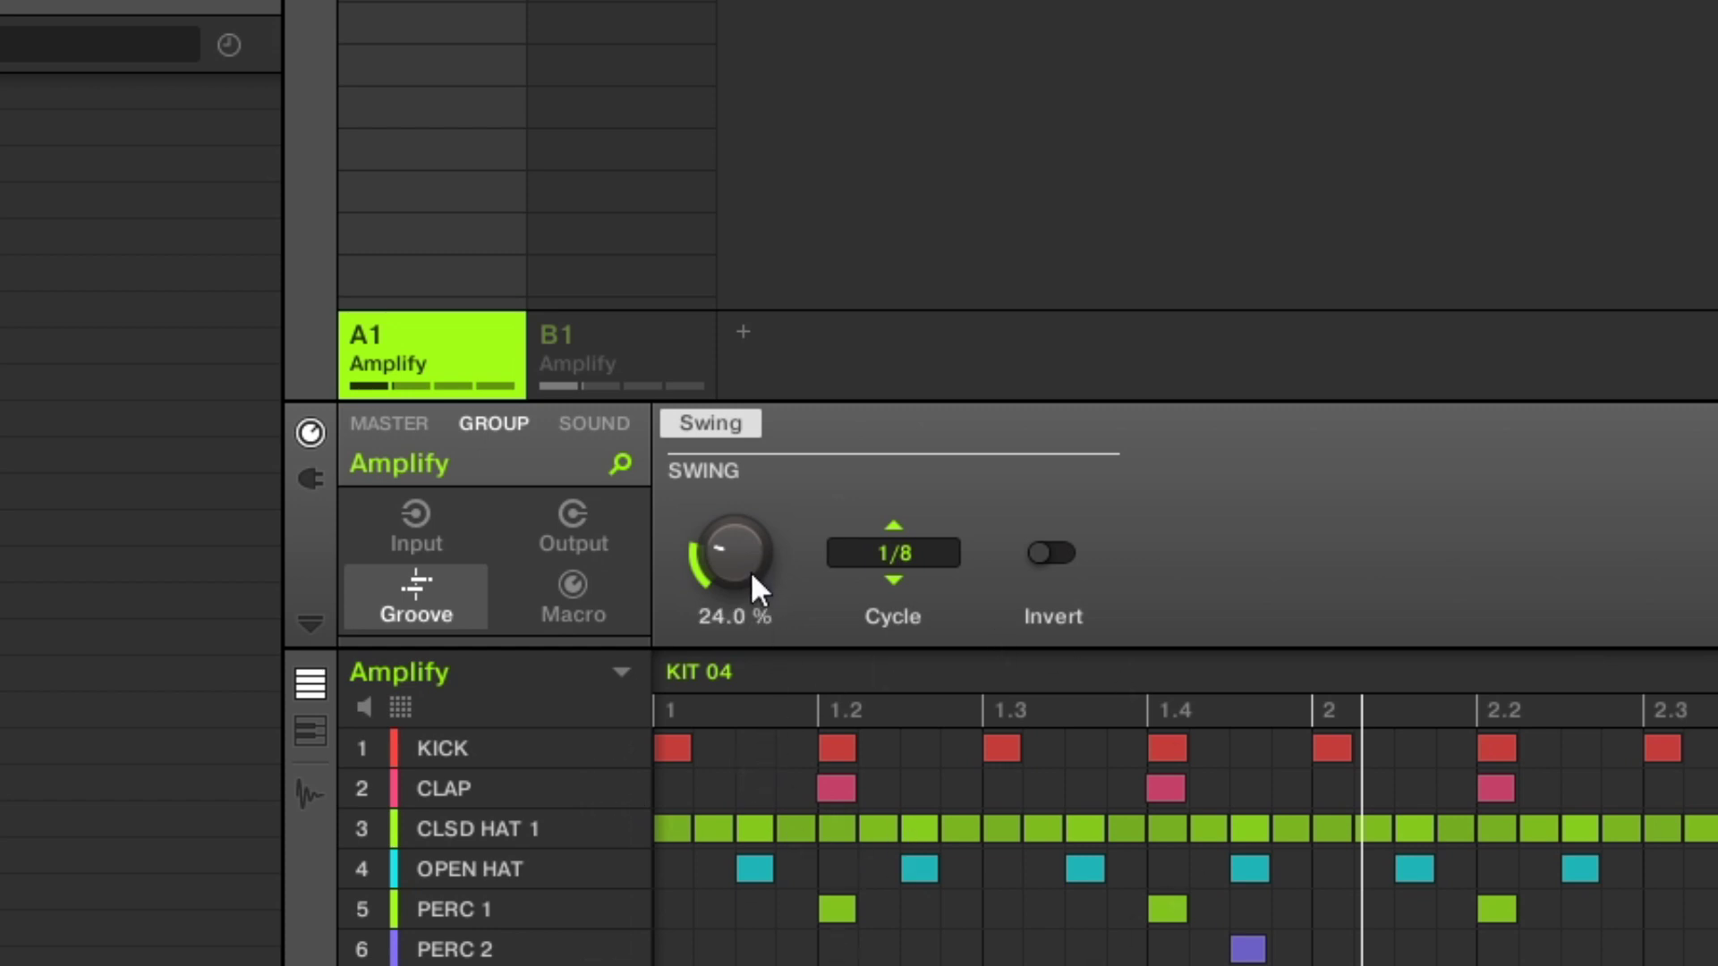
pyautogui.click(593, 426)
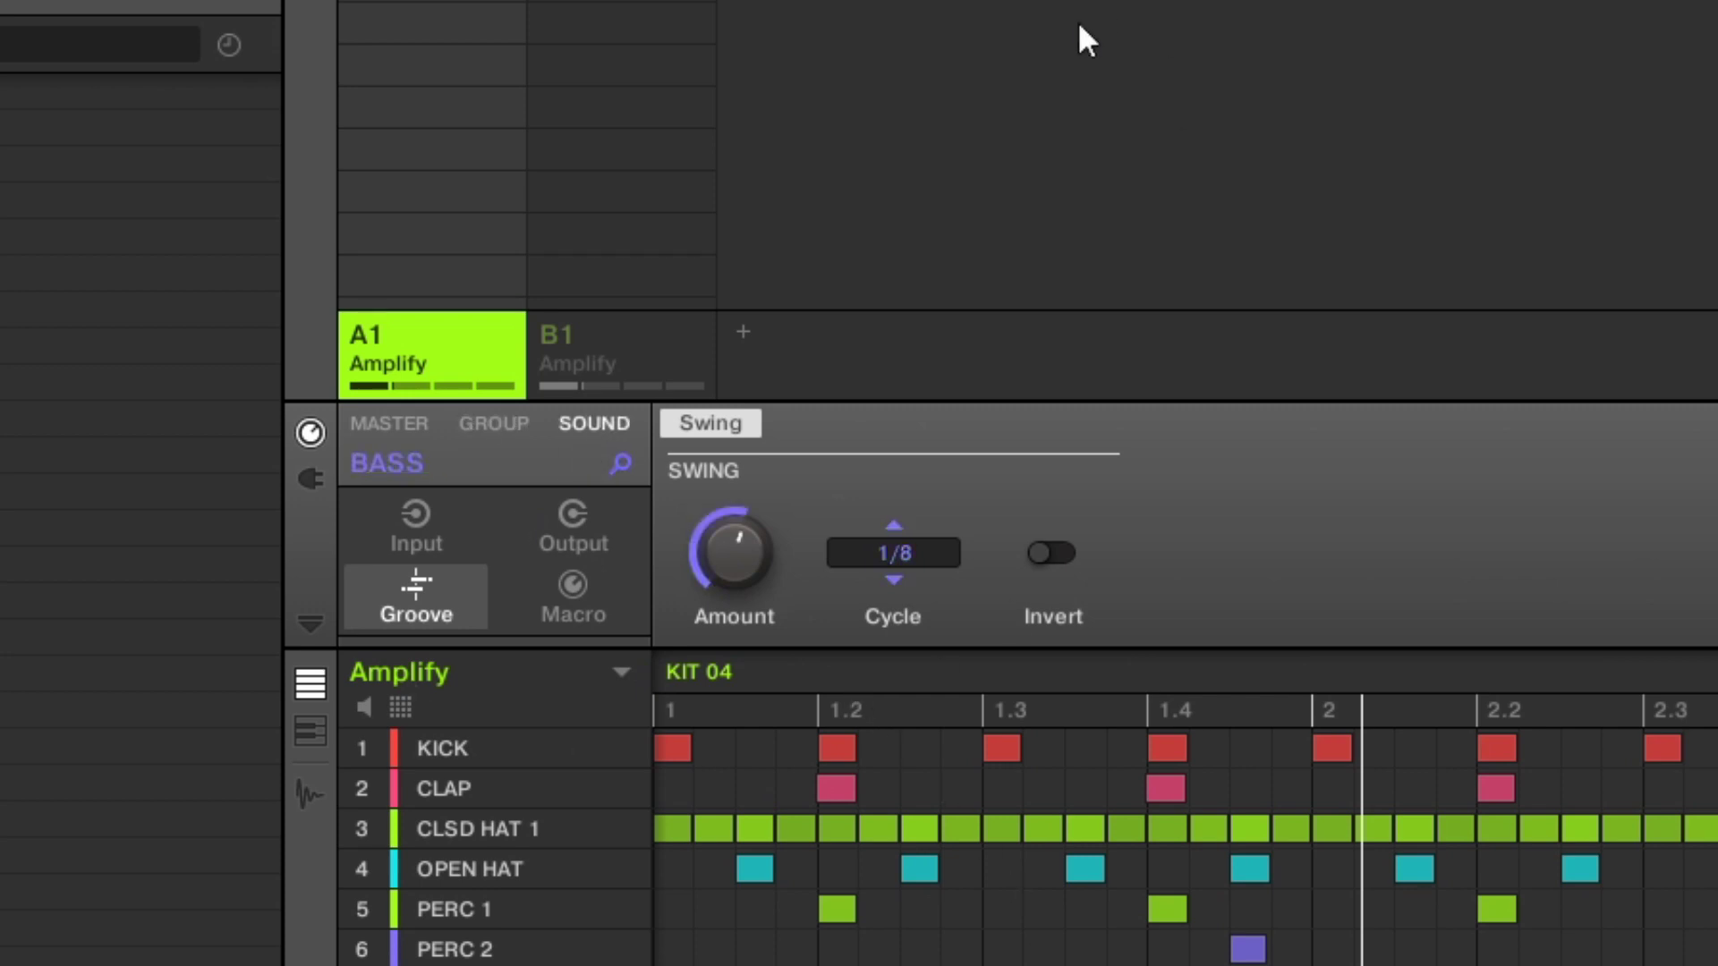
# Play the pattern and turn the BASS swing amount down from 57.0% to 23.8%
pyautogui.press('space')
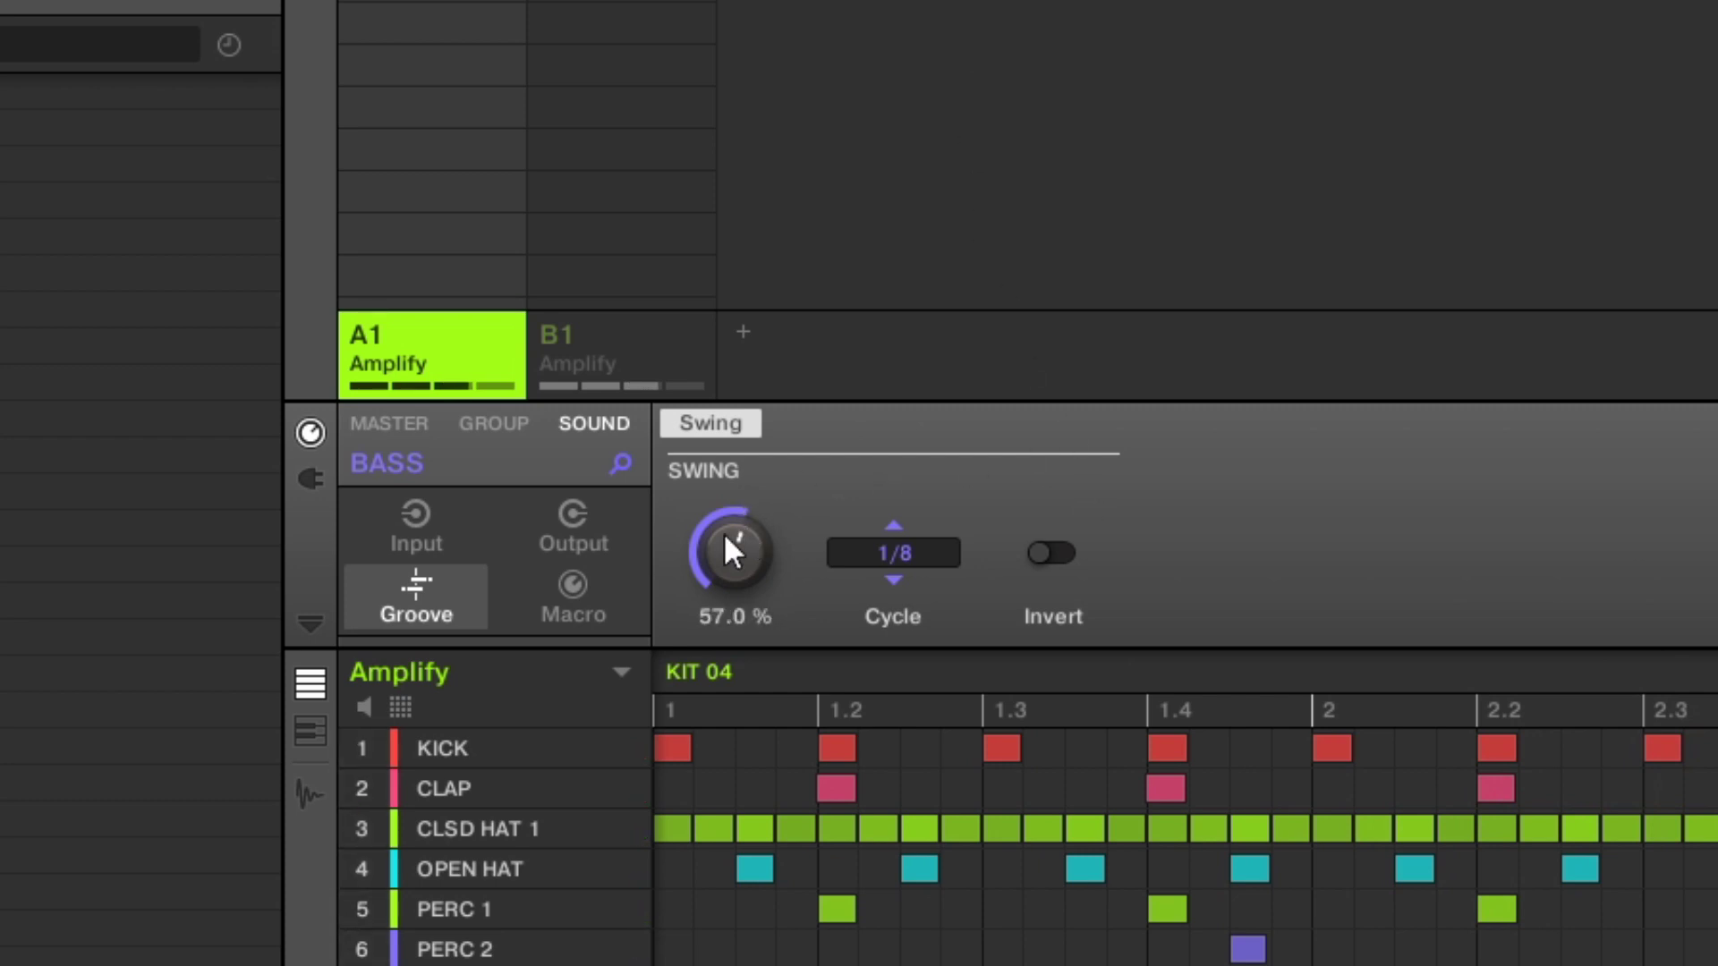
pyautogui.moveTo(723, 533)
pyautogui.mouseDown()
pyautogui.moveTo(723, 617)
pyautogui.moveTo(726, 535)
pyautogui.moveTo(694, 528)
pyautogui.mouseUp()
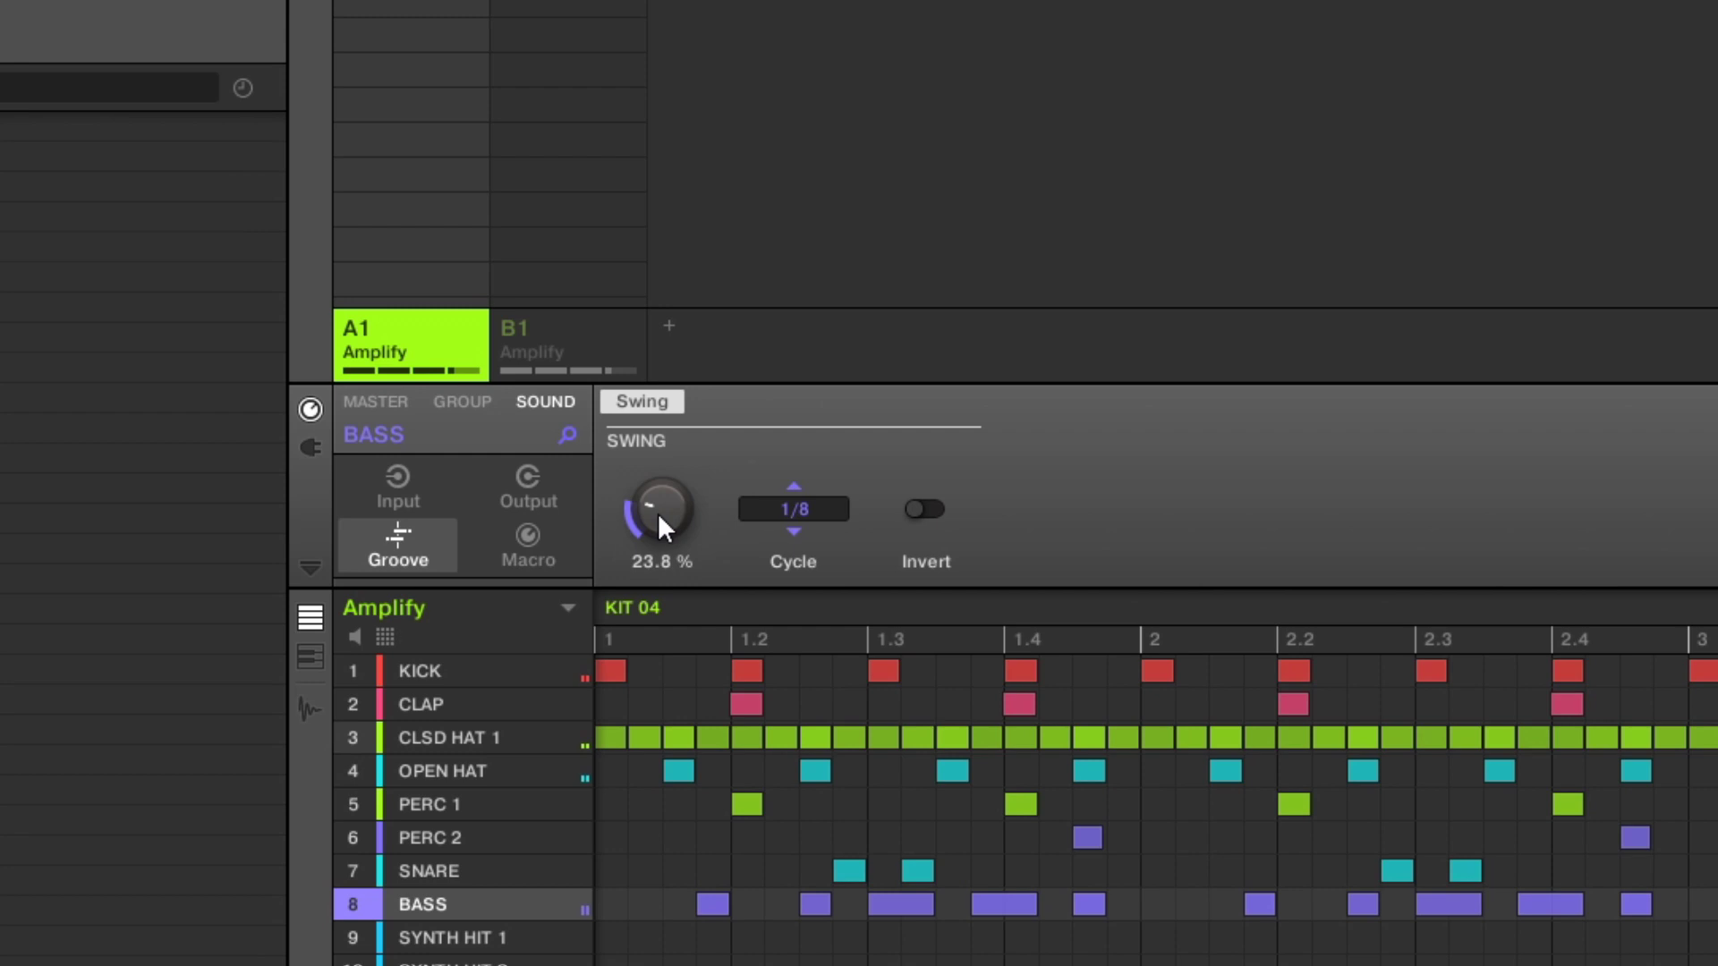
pyautogui.press('space')
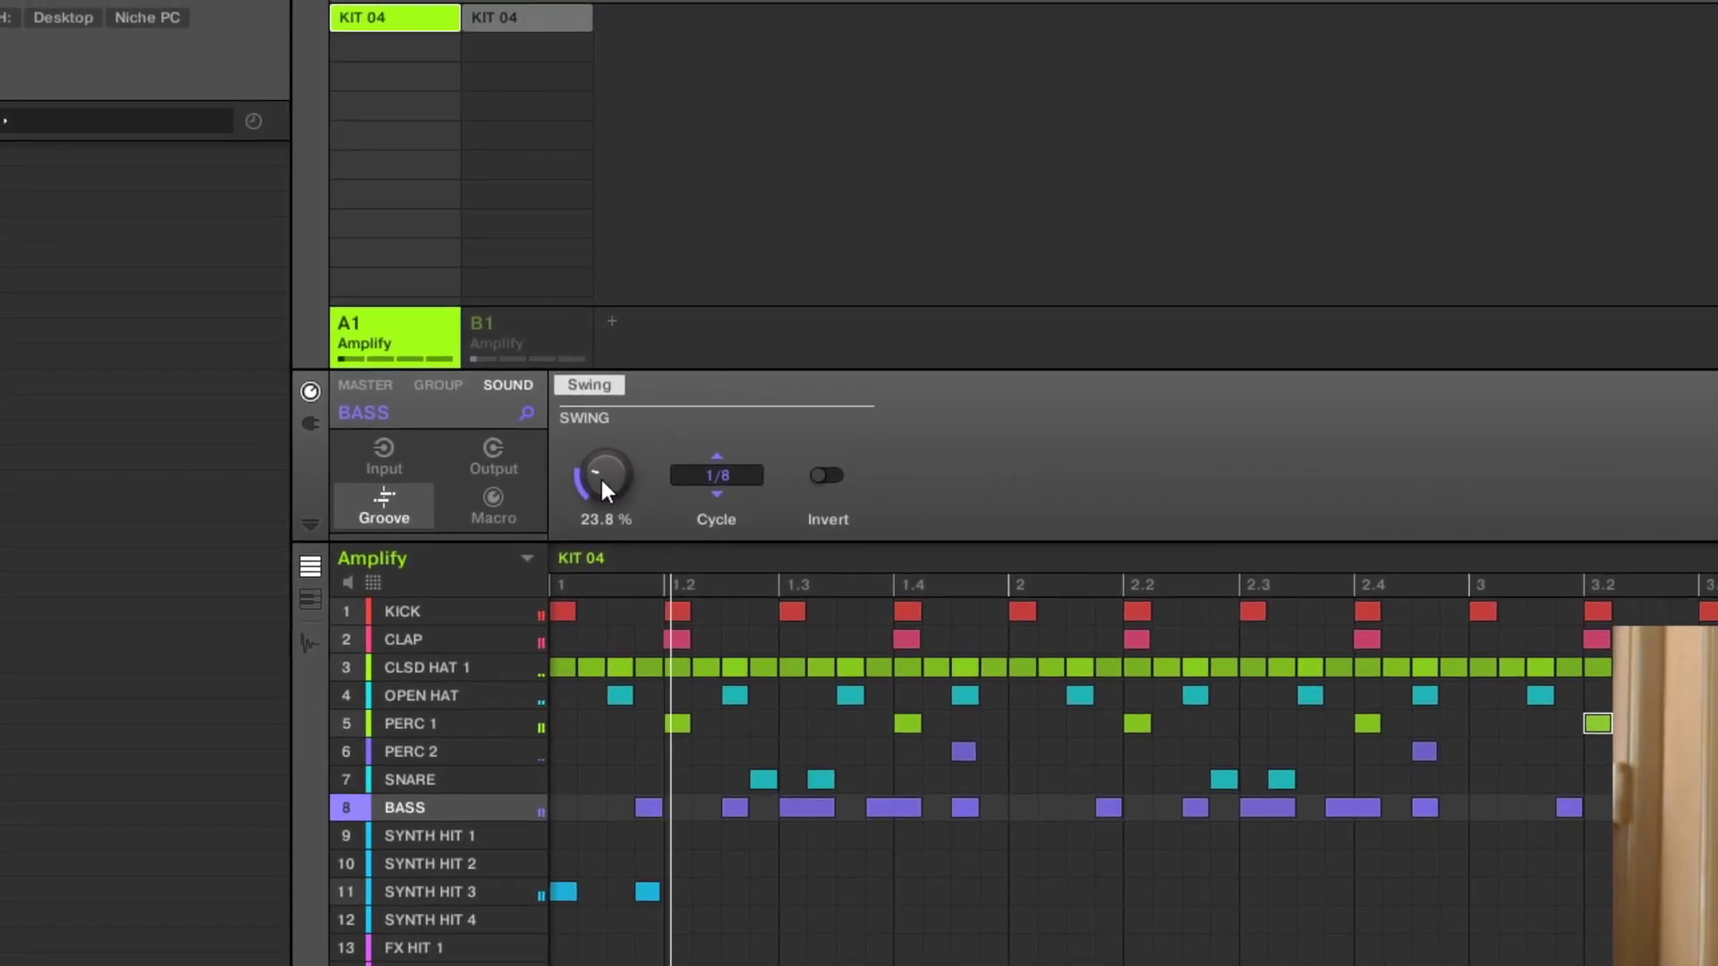
# Tune the BASS swing amount to 23.8% on the 1/8 cycle, auditioning from the pattern start
pyautogui.moveTo(571, 460)
pyautogui.mouseDown()
pyautogui.moveTo(540, 445)
pyautogui.moveTo(540, 462)
pyautogui.mouseUp()
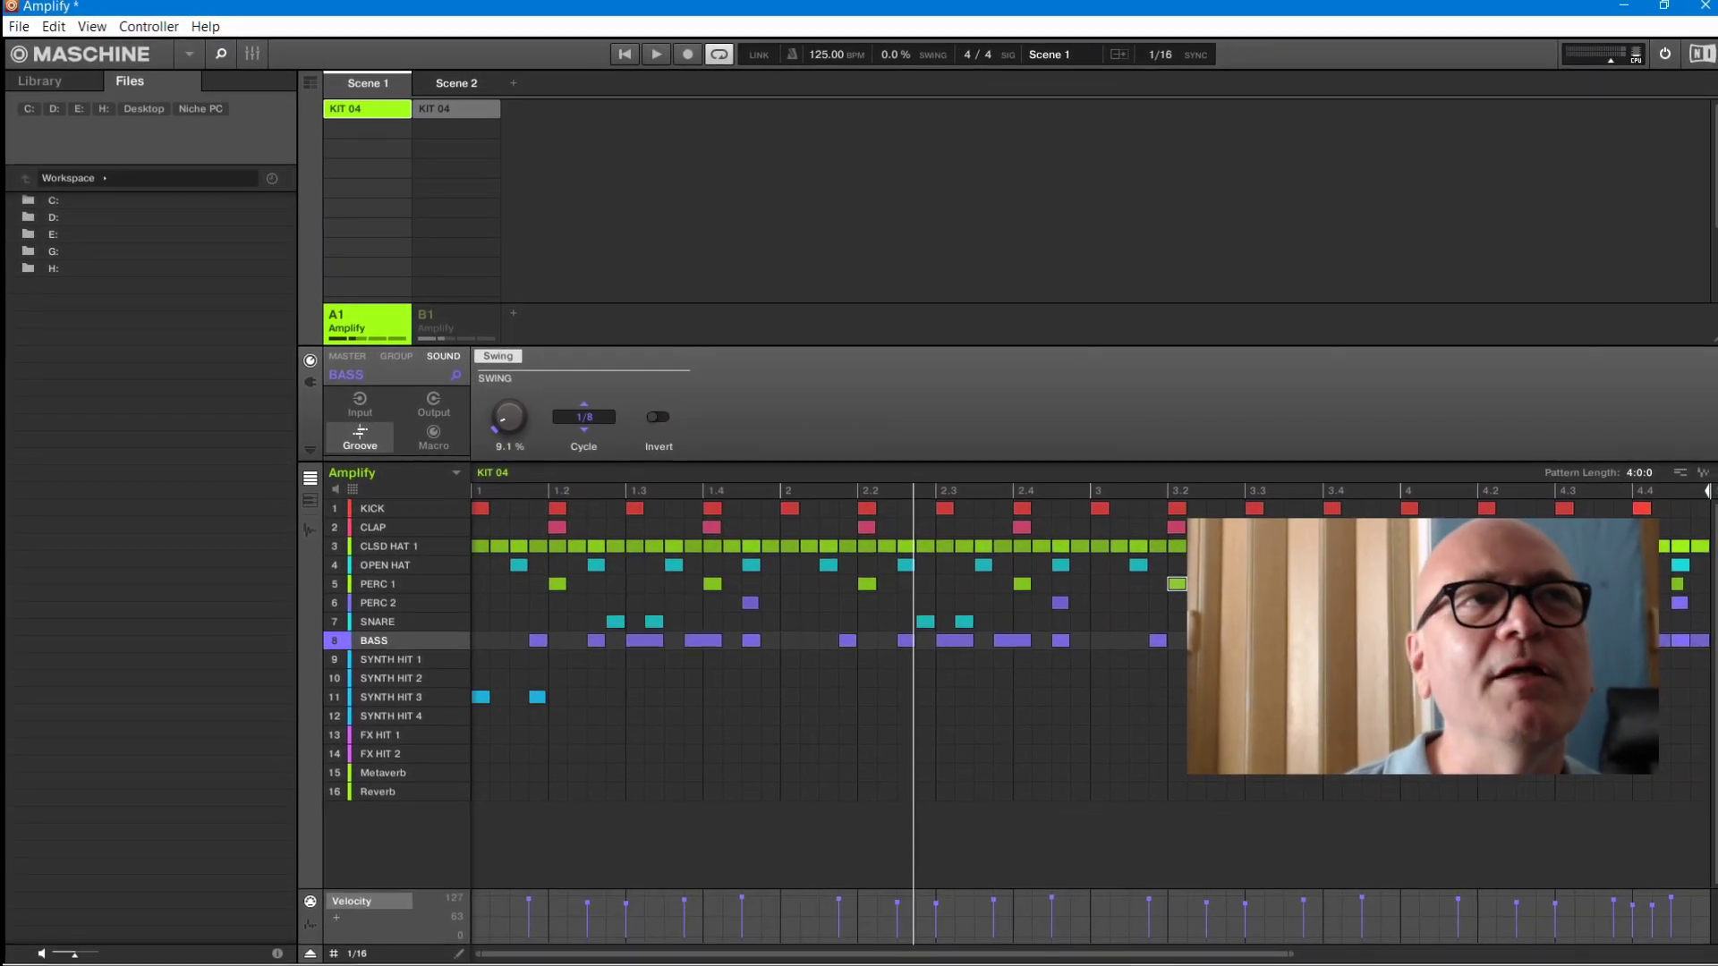
pyautogui.moveTo(504, 424); pyautogui.dragTo(503, 416)
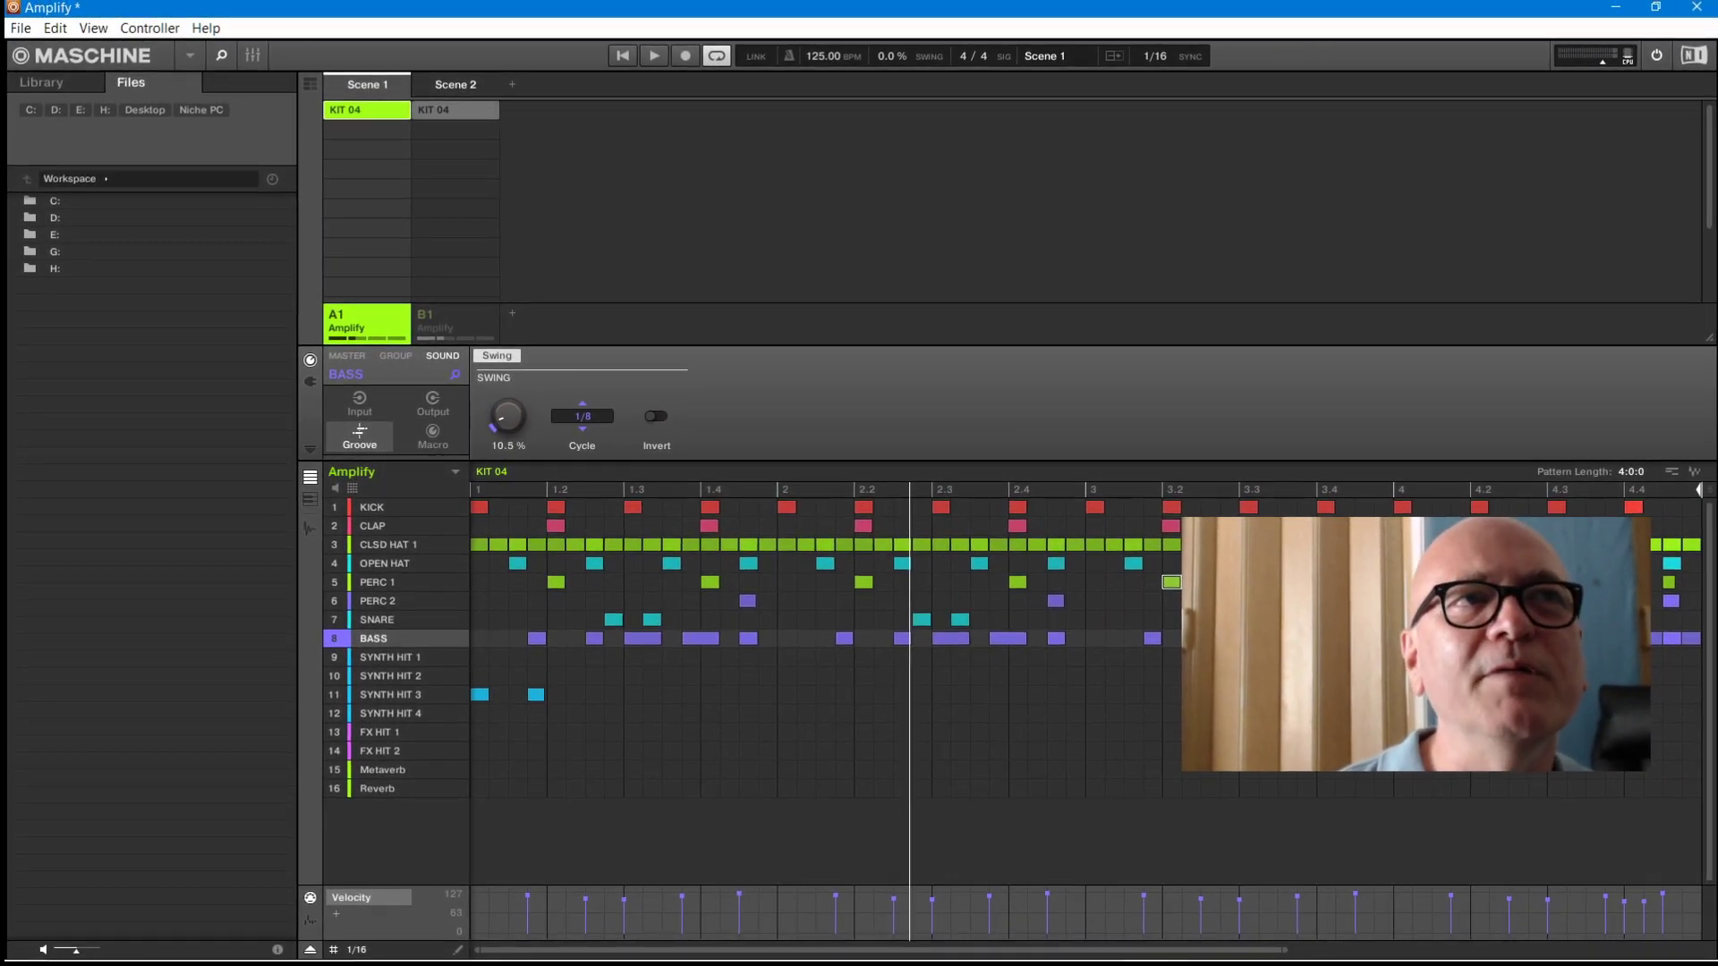
pyautogui.click(622, 58)
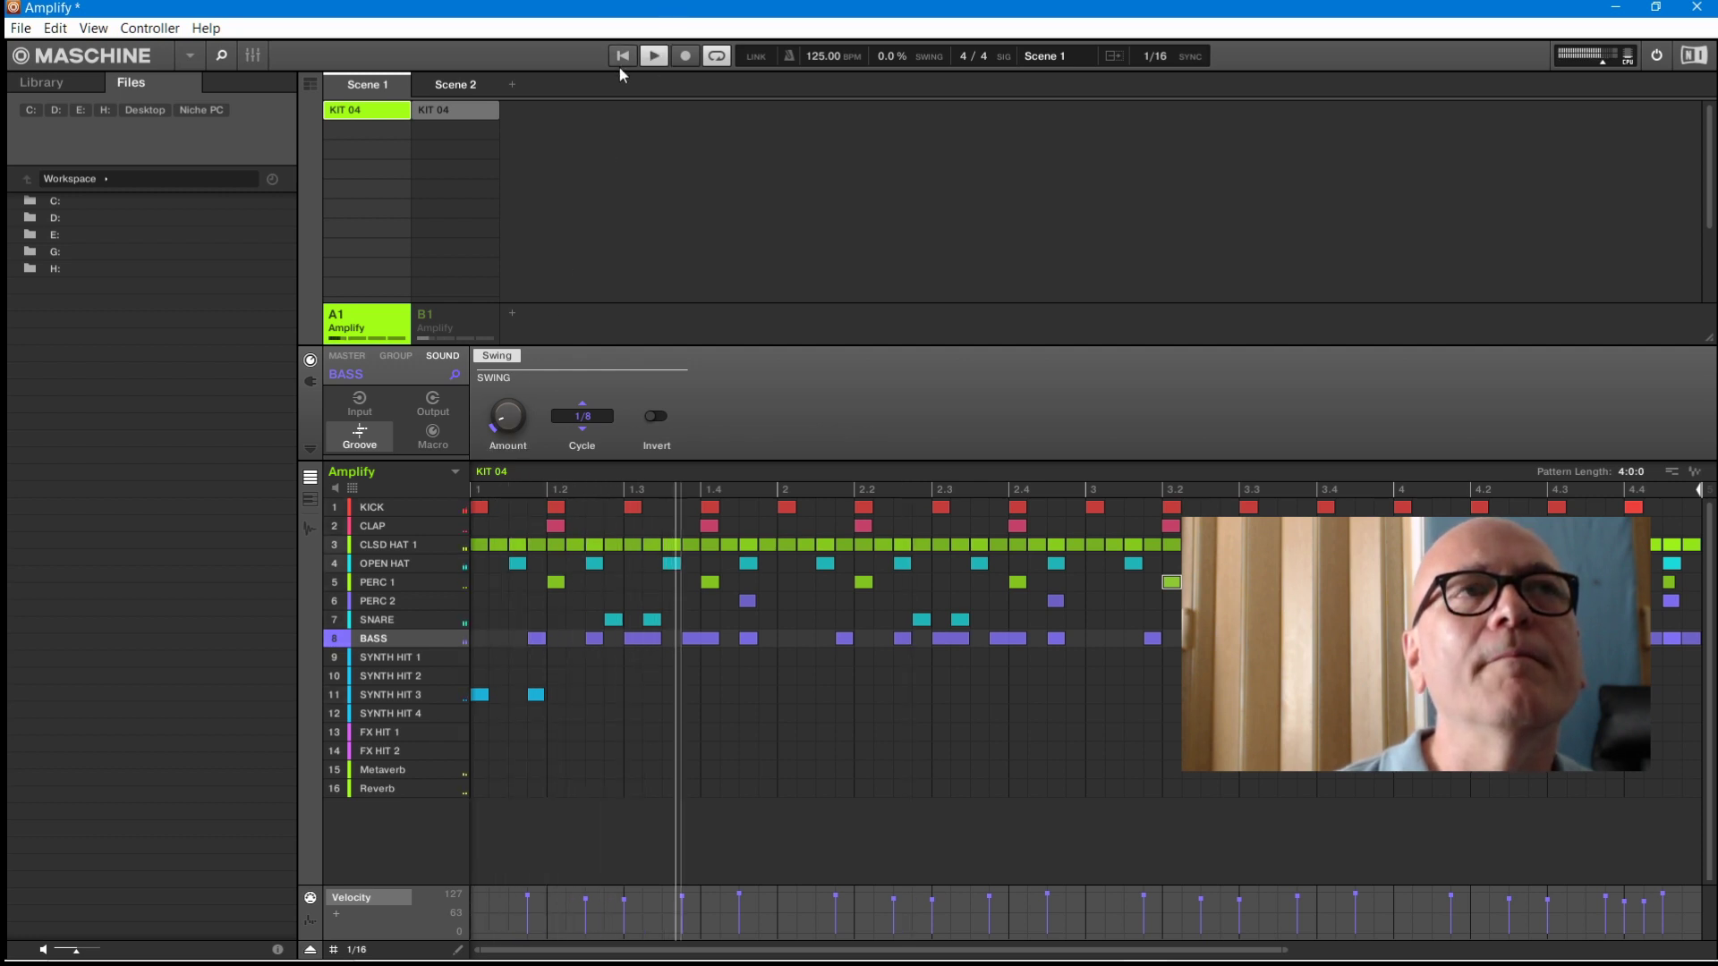
pyautogui.press('space')
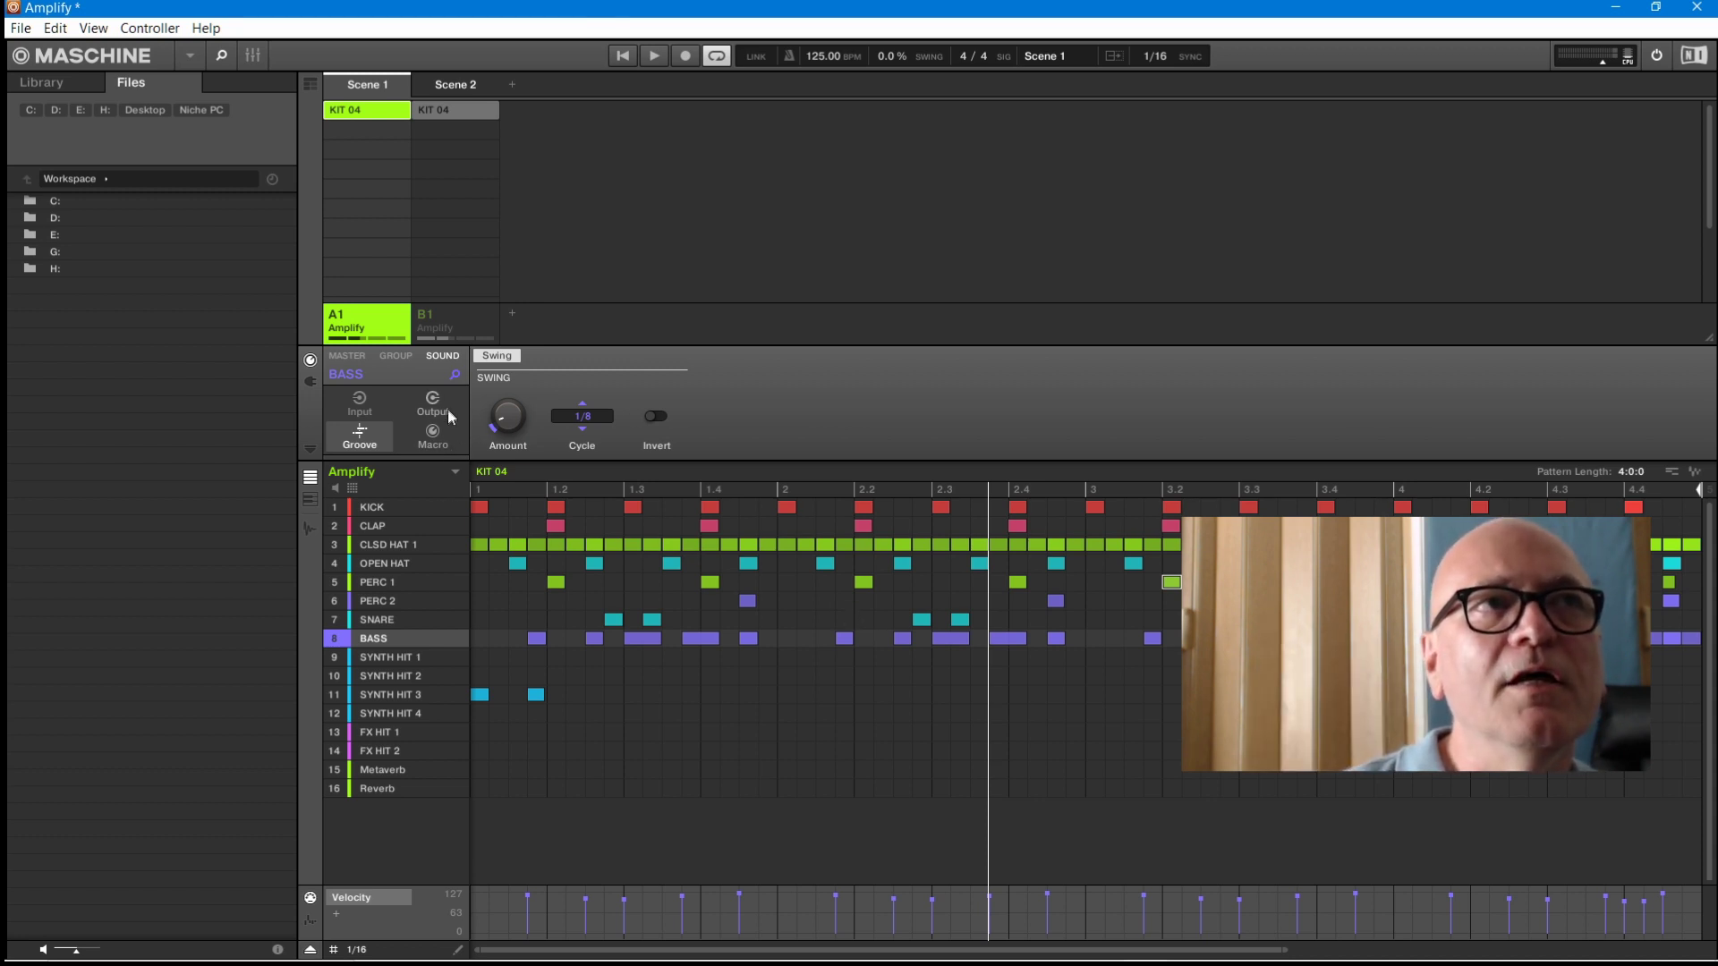
# Raise the Amplify group's Swing Amount to 24.0% on the GROUP page and rewind the playhead
pyautogui.click(396, 355)
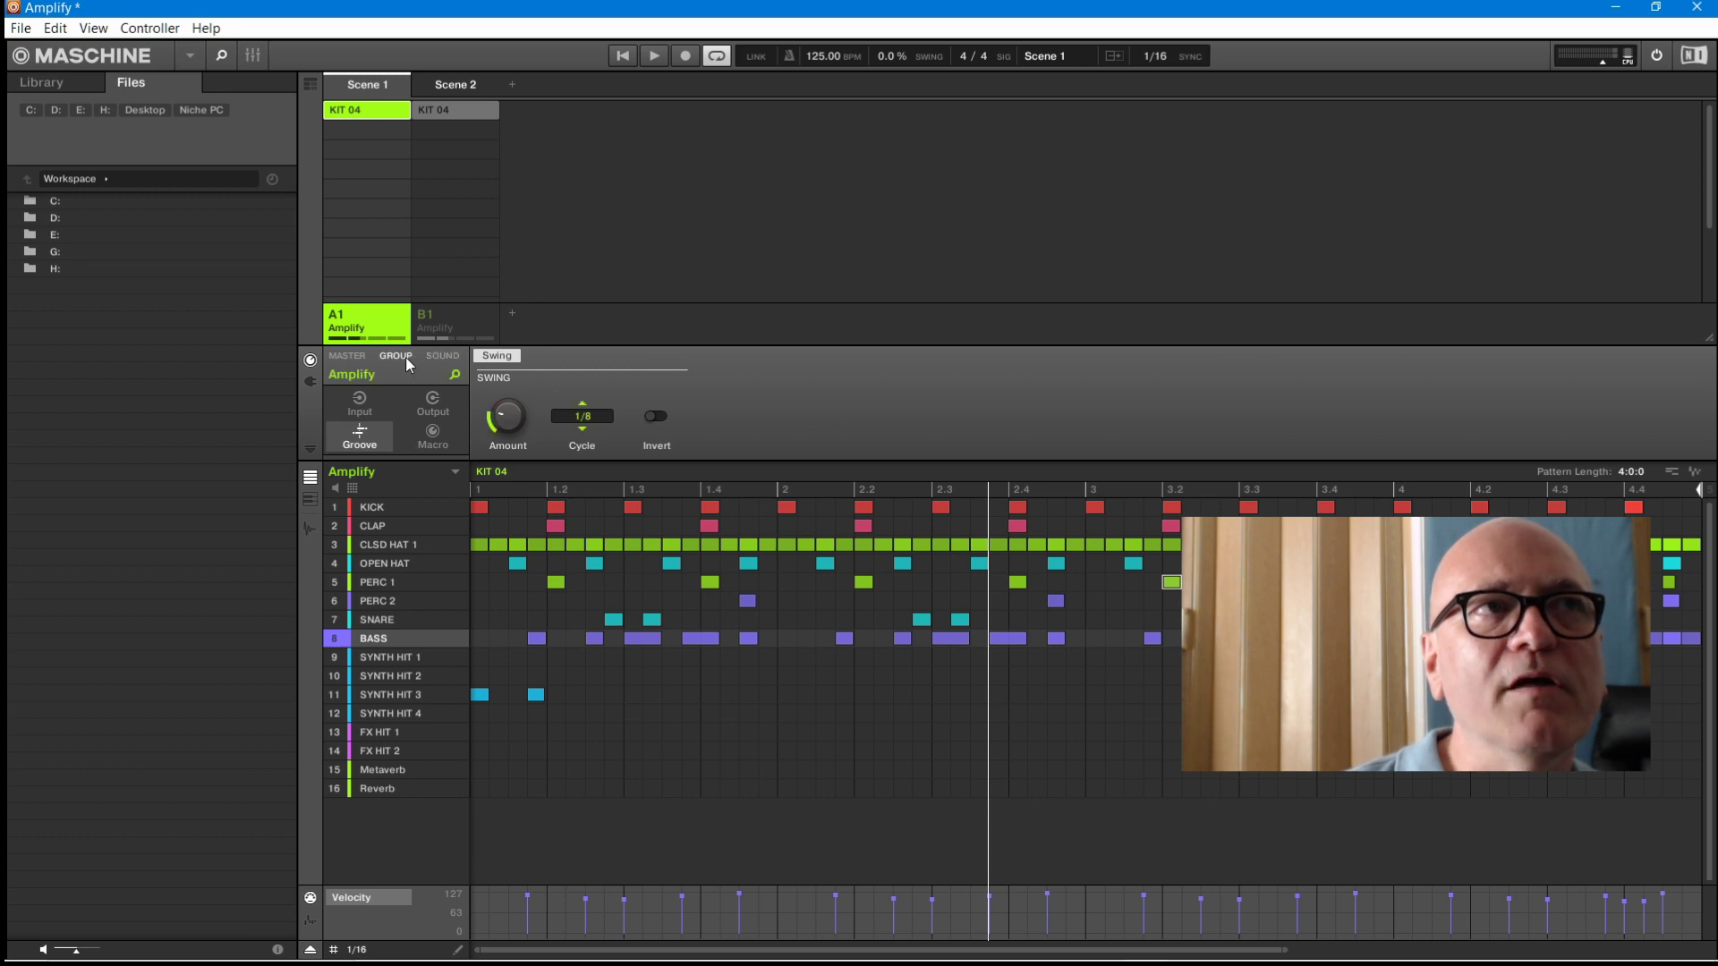
pyautogui.moveTo(506, 432); pyautogui.dragTo(504, 419)
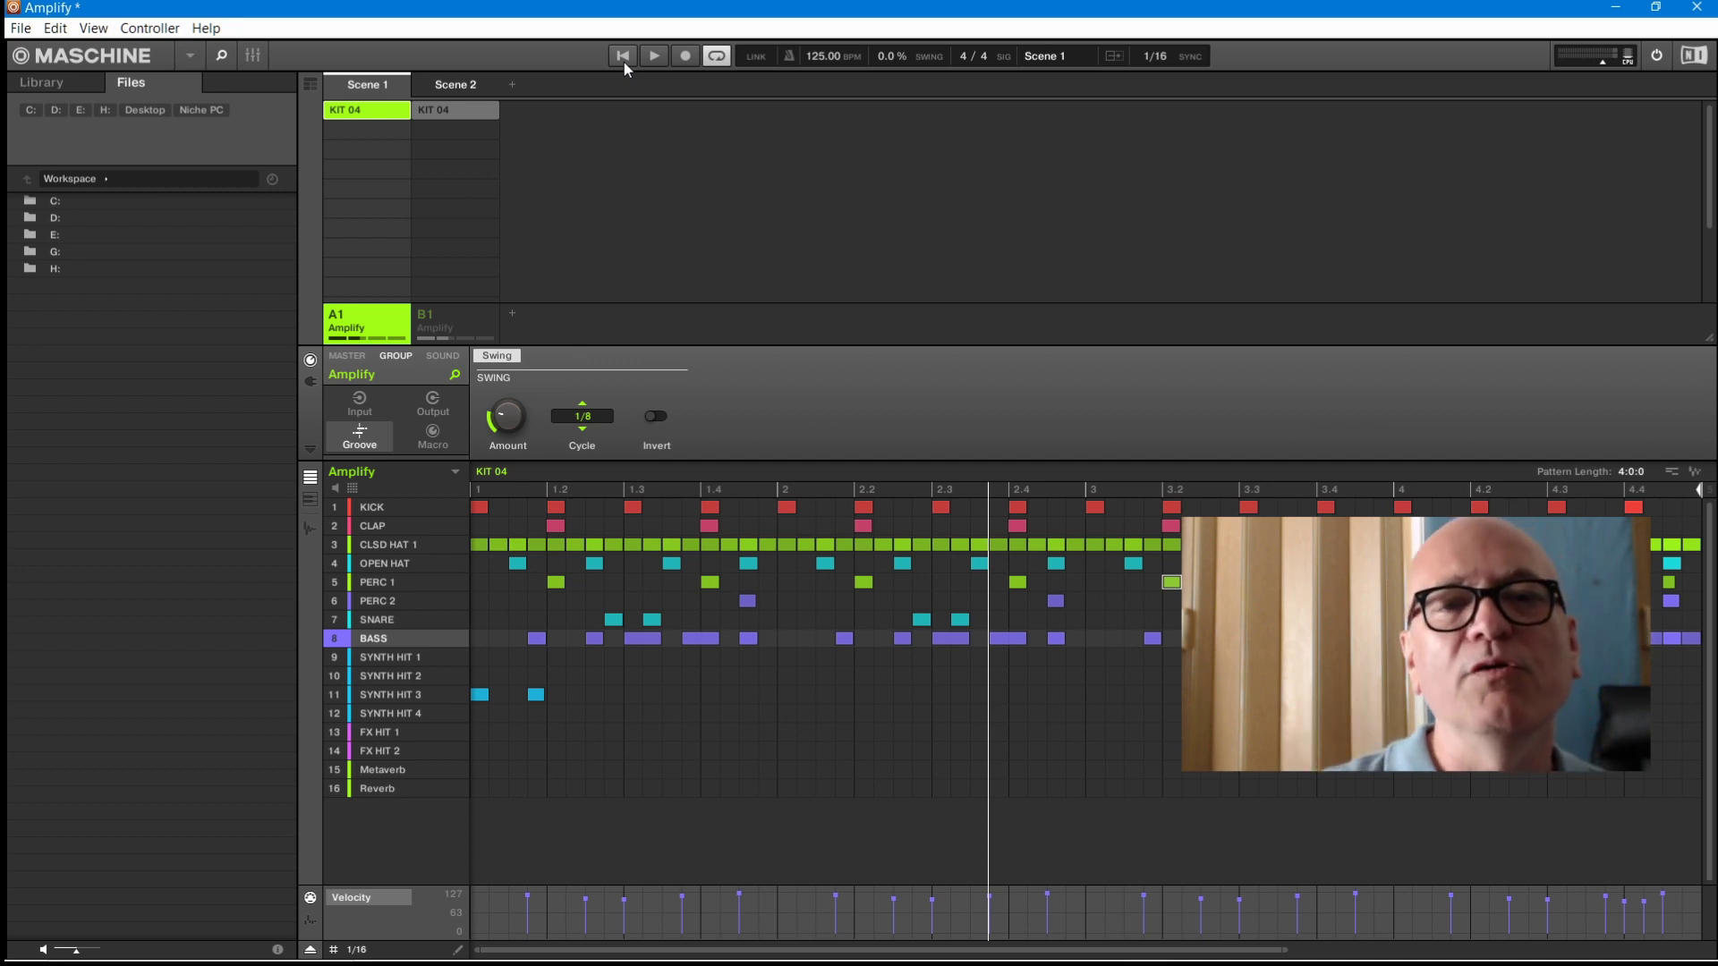
pyautogui.click(474, 490)
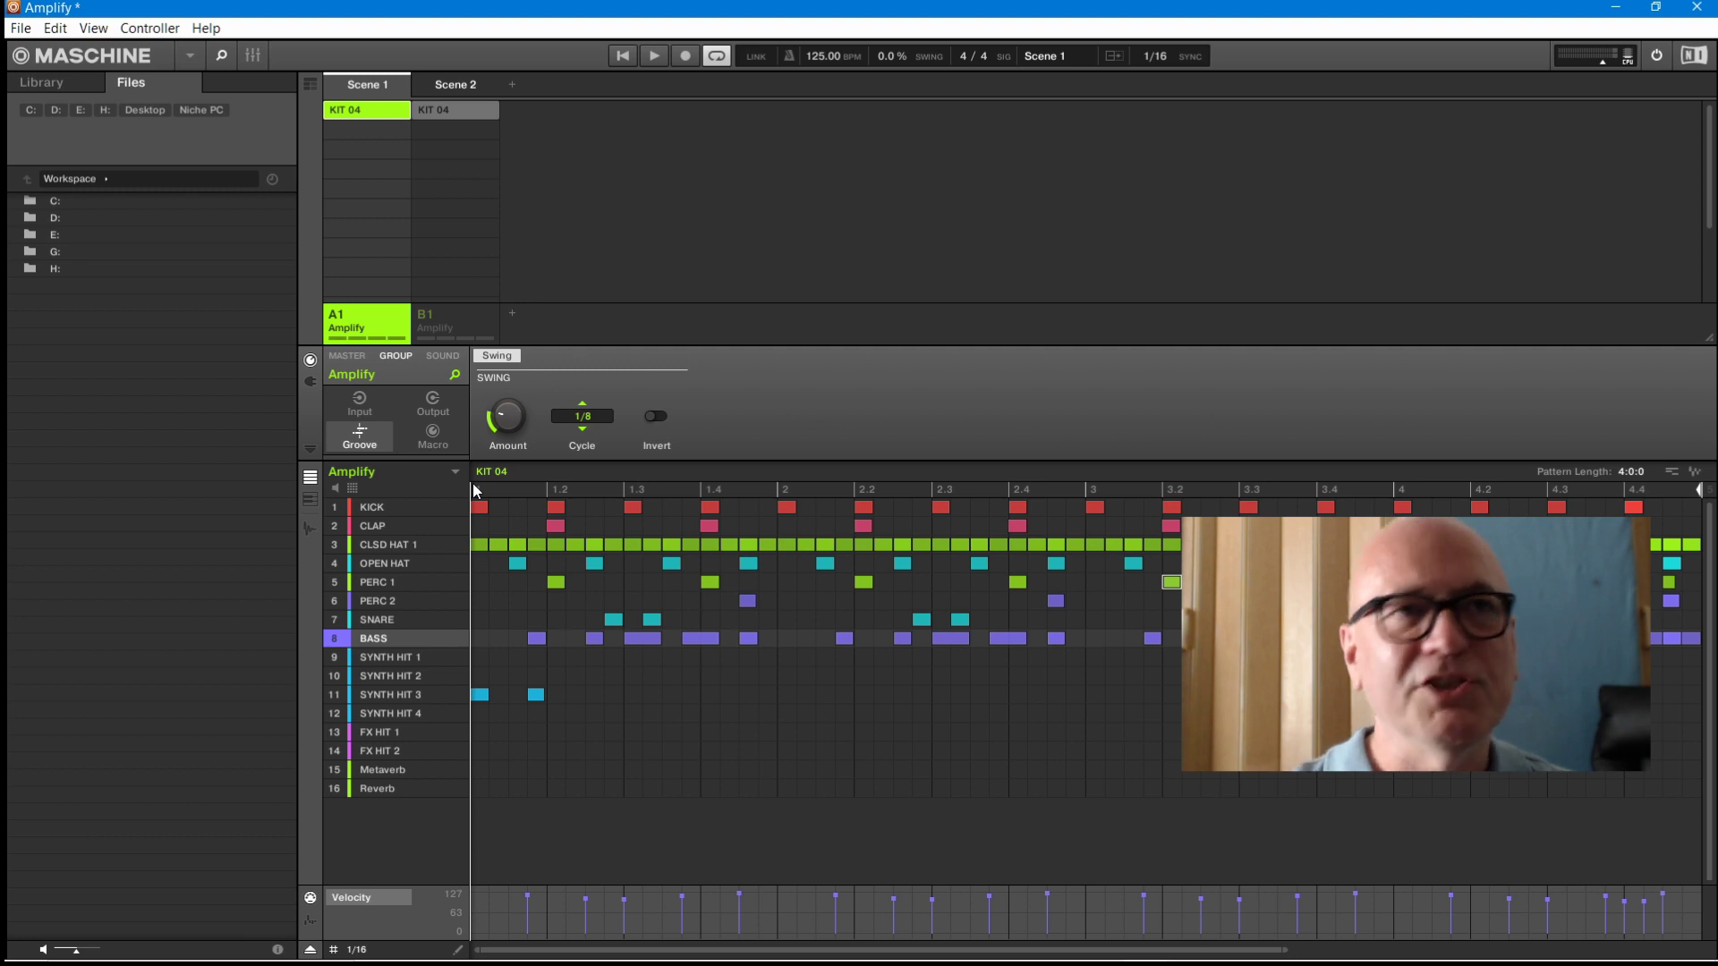
# Drag the arranger divider down to enlarge the scene area, then start pattern playback
pyautogui.moveTo(1708, 335); pyautogui.dragTo(1709, 374)
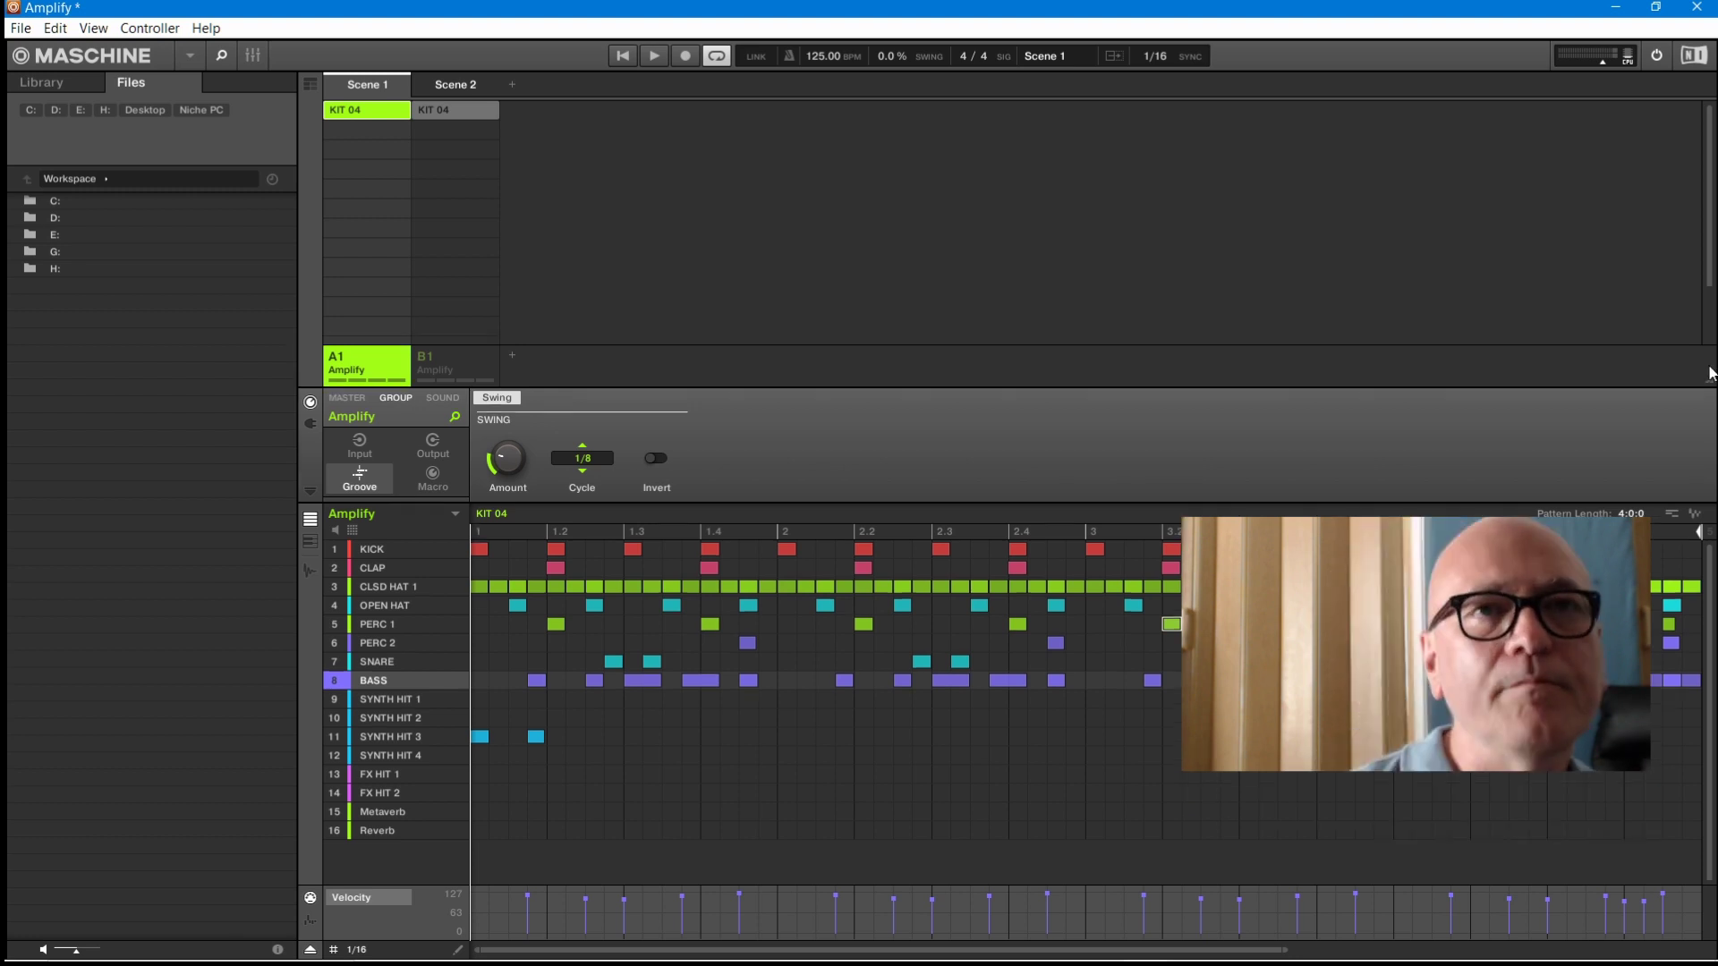
pyautogui.click(617, 59)
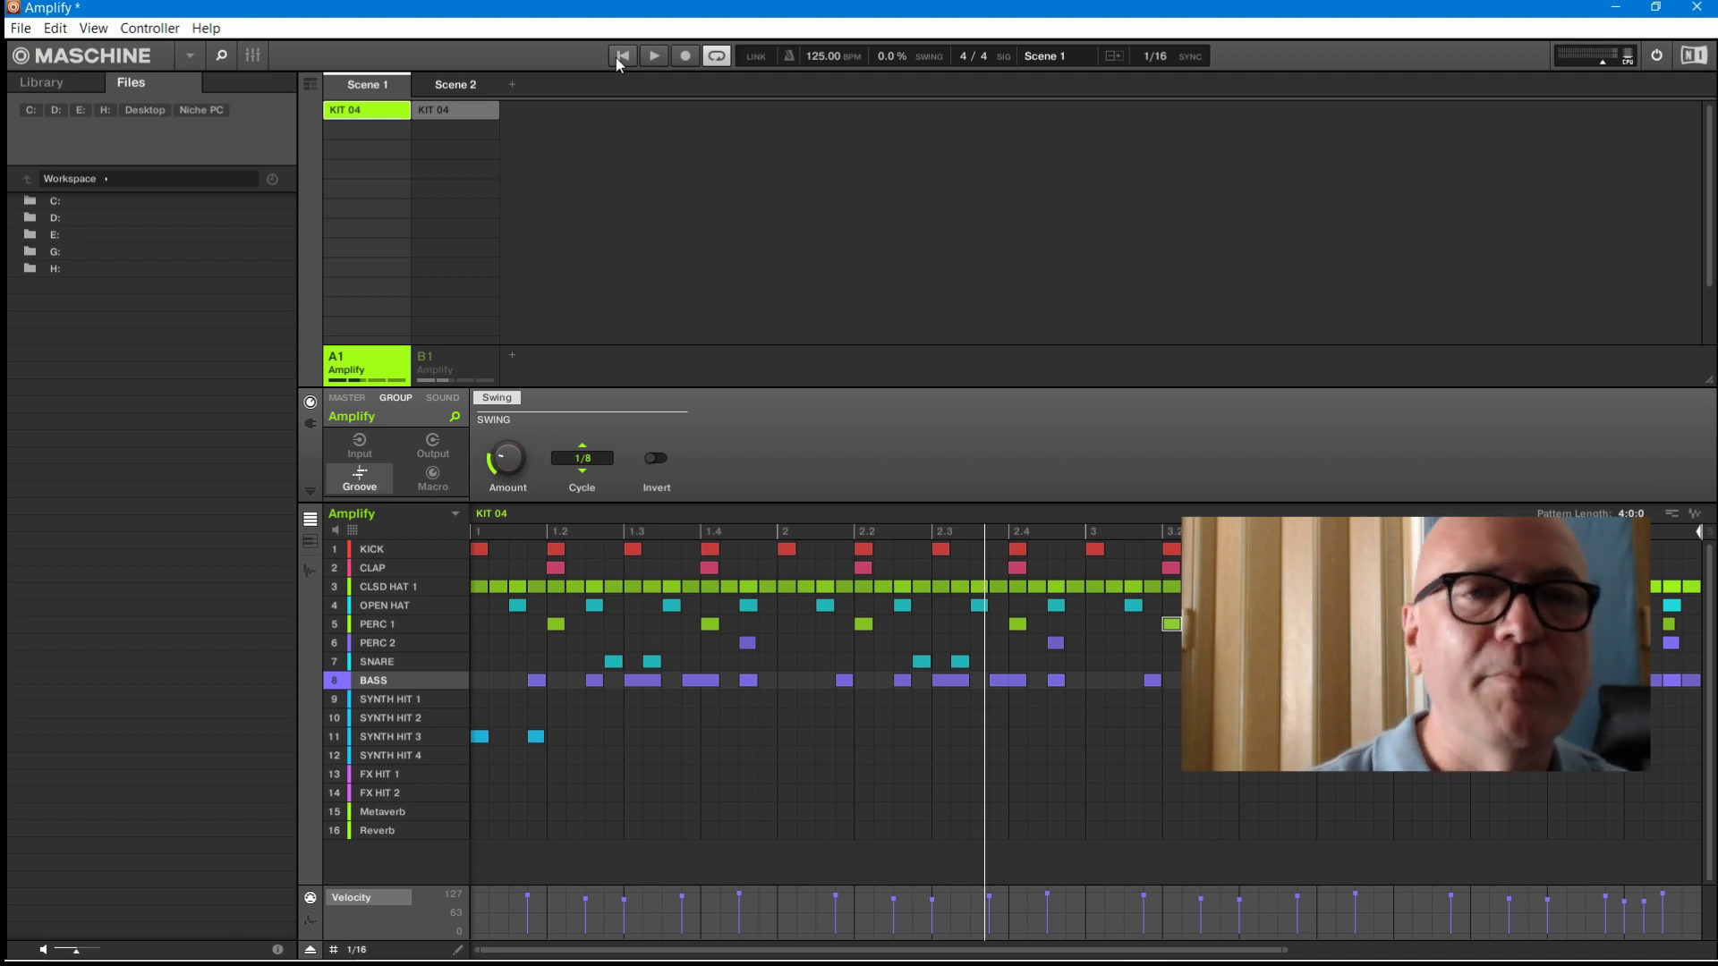
# Add Softube's Weiss MM-1 Mastering Maximizer after Pro-Q 3 and Limiter in the KICK's chain
pyautogui.click(386, 552)
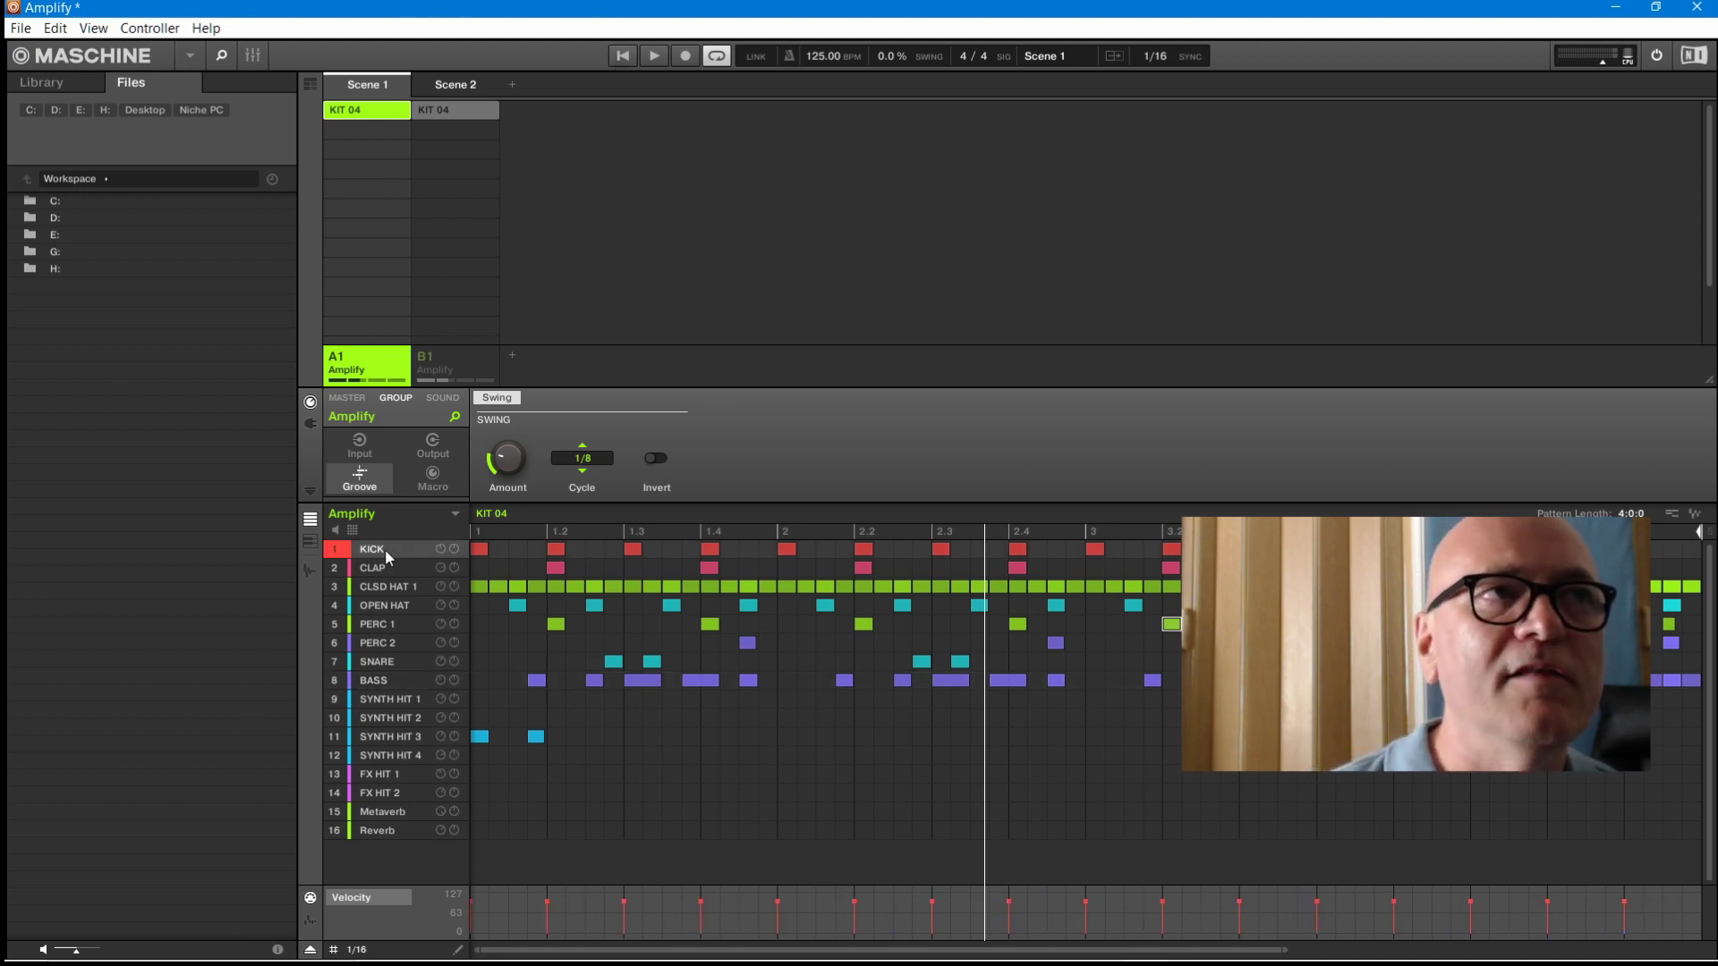
pyautogui.click(311, 425)
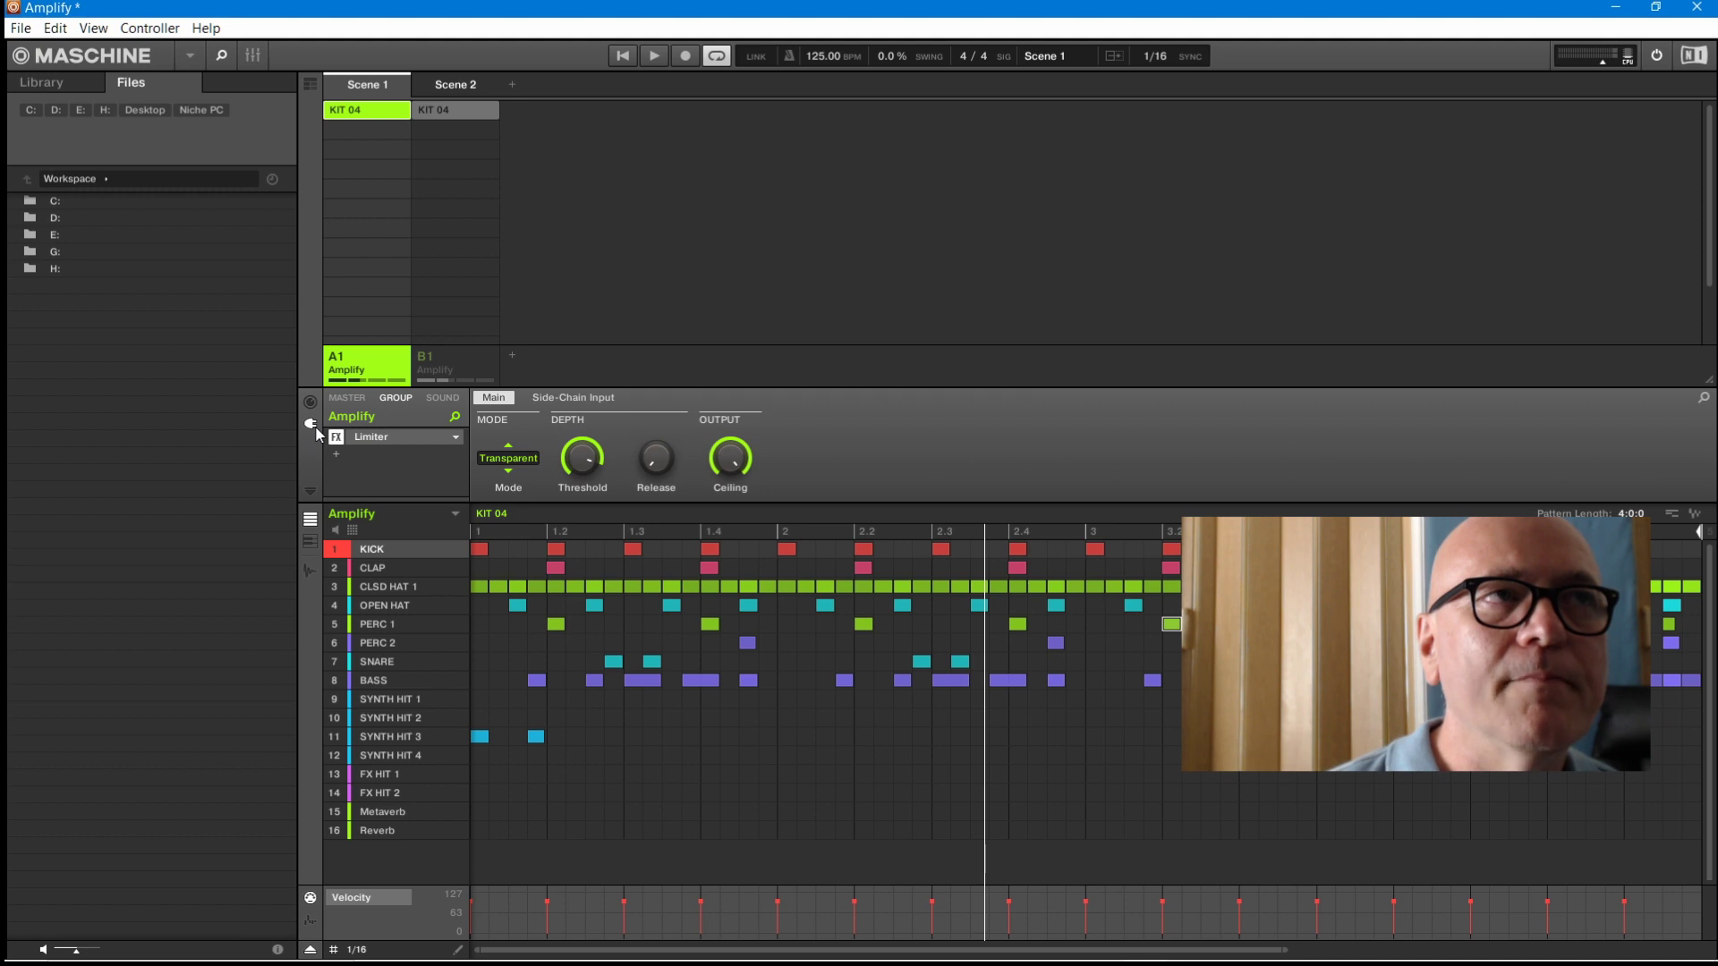
pyautogui.click(442, 398)
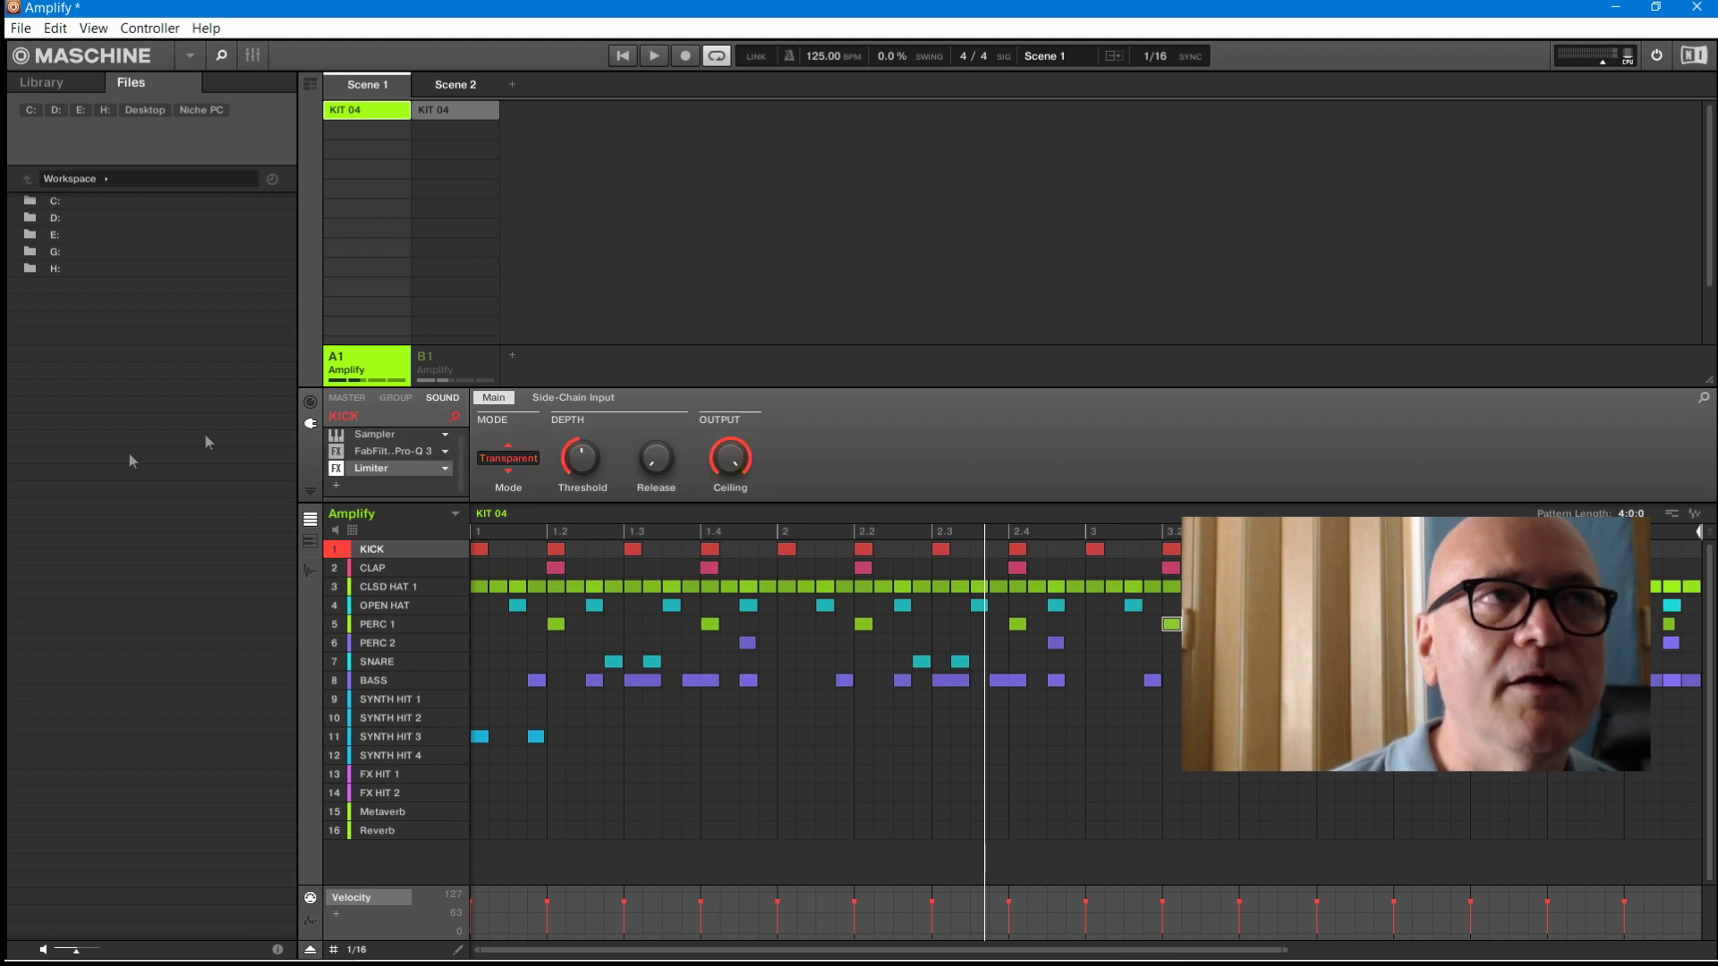
pyautogui.click(339, 488)
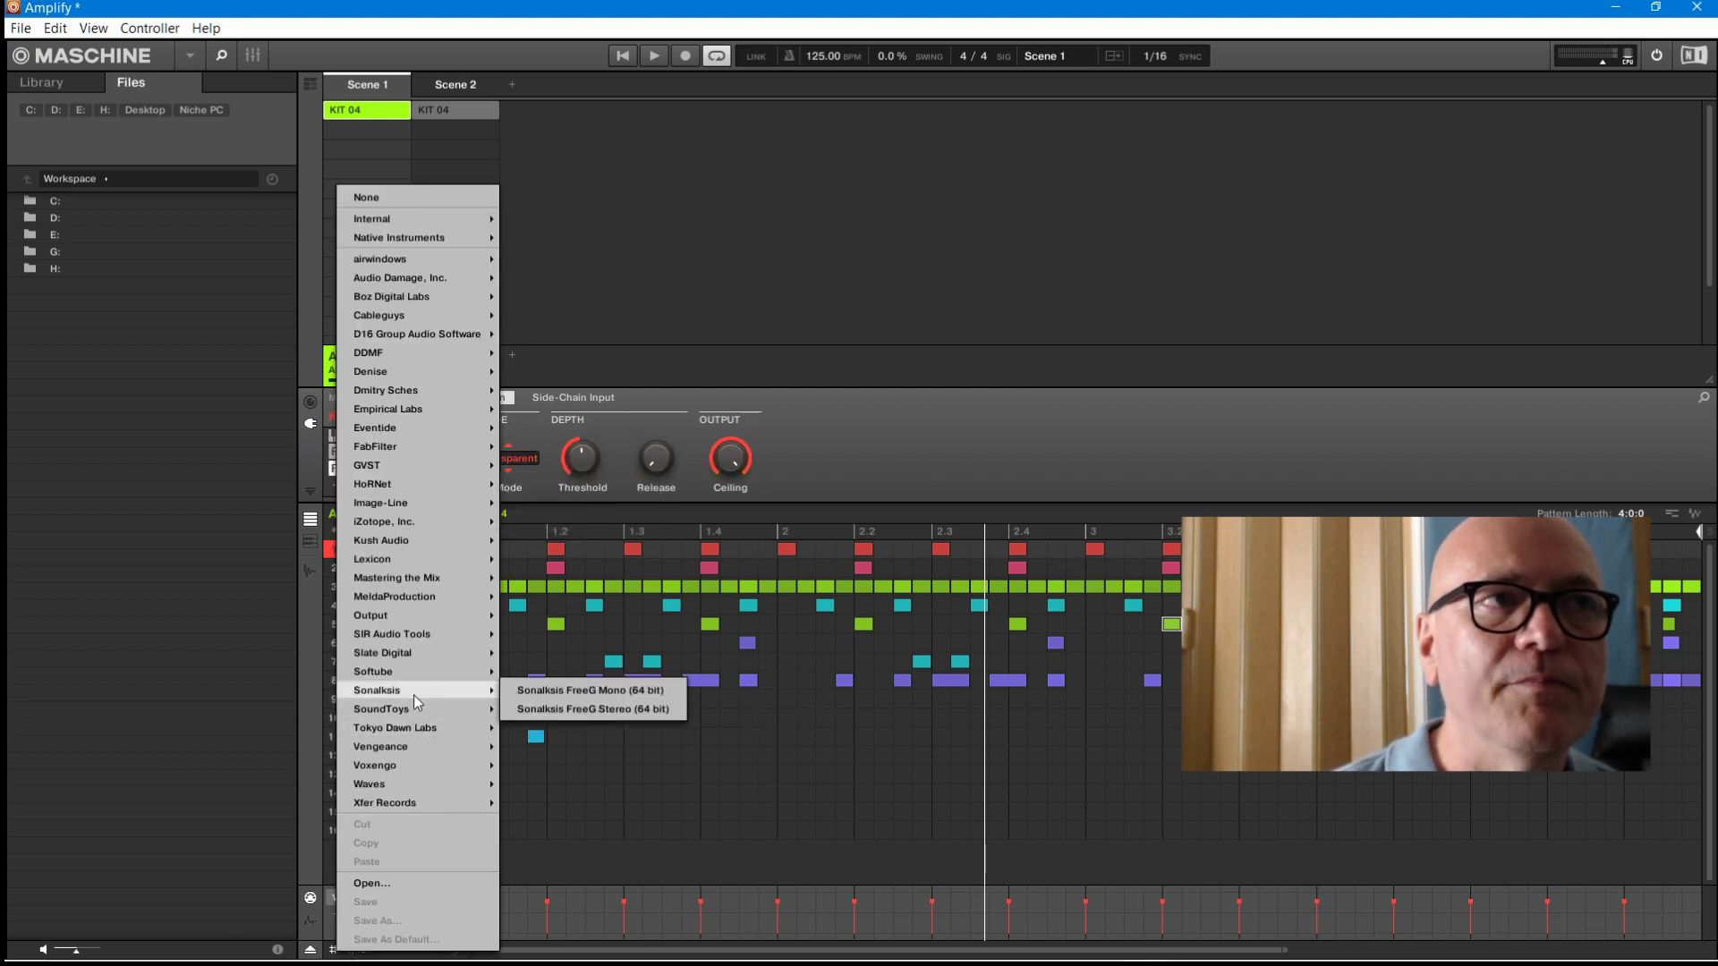
pyautogui.moveTo(421, 671)
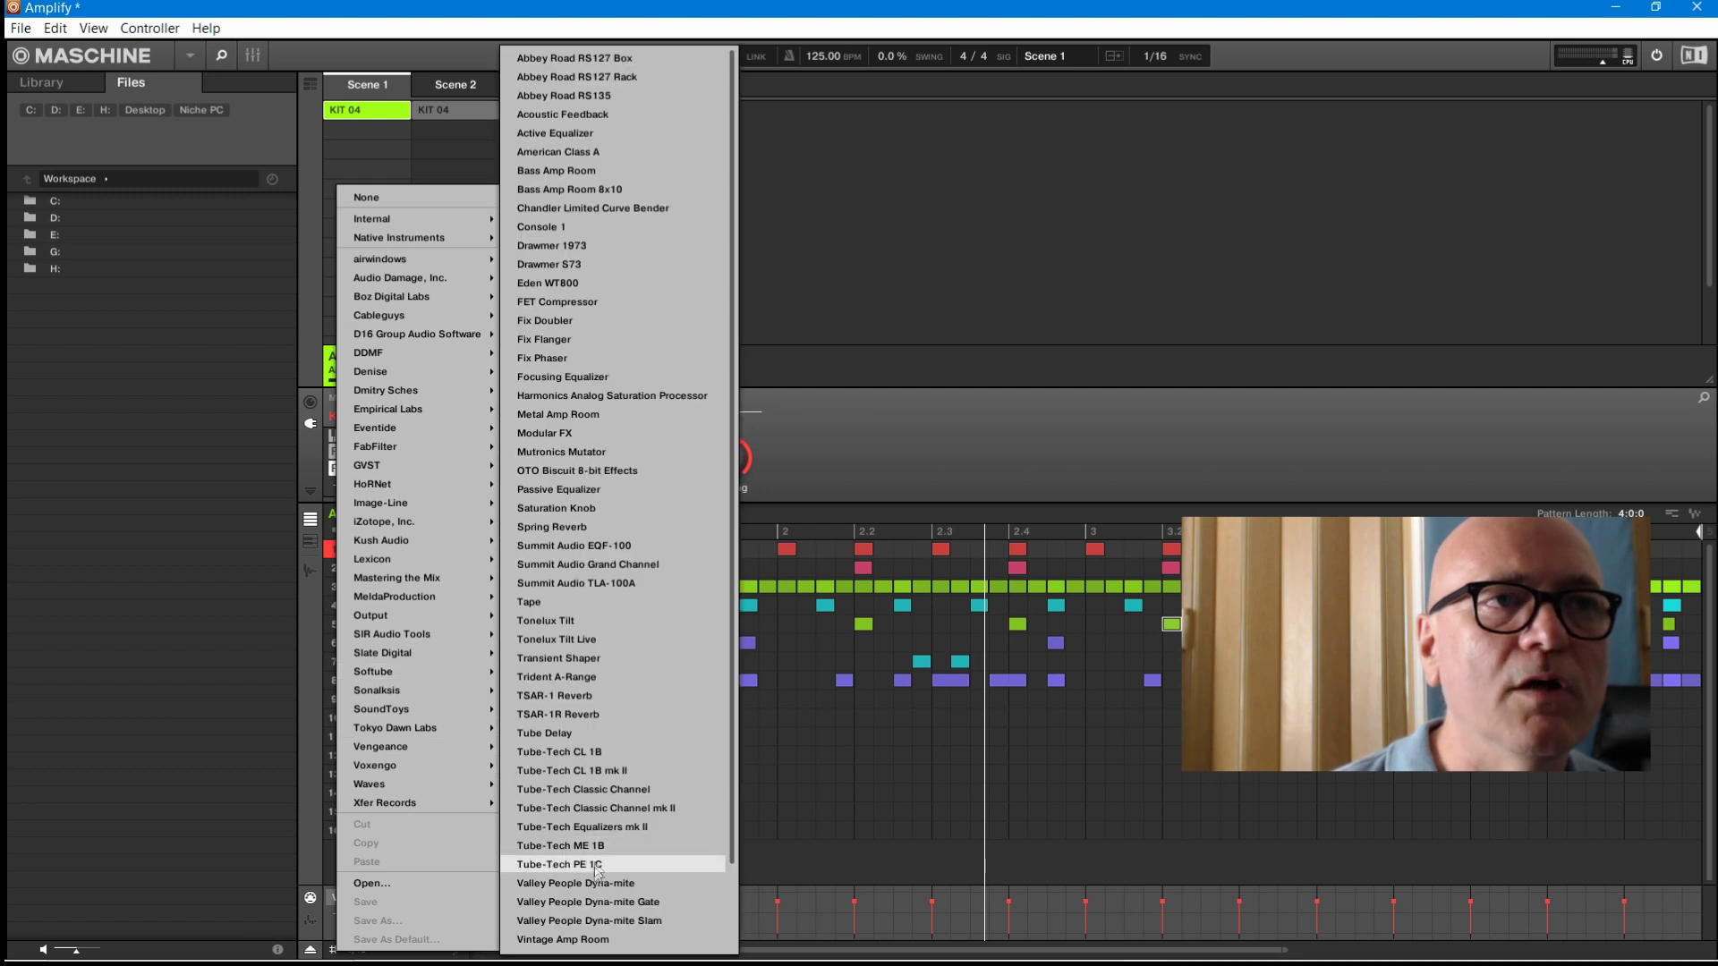
pyautogui.scroll(-2, 597, 866)
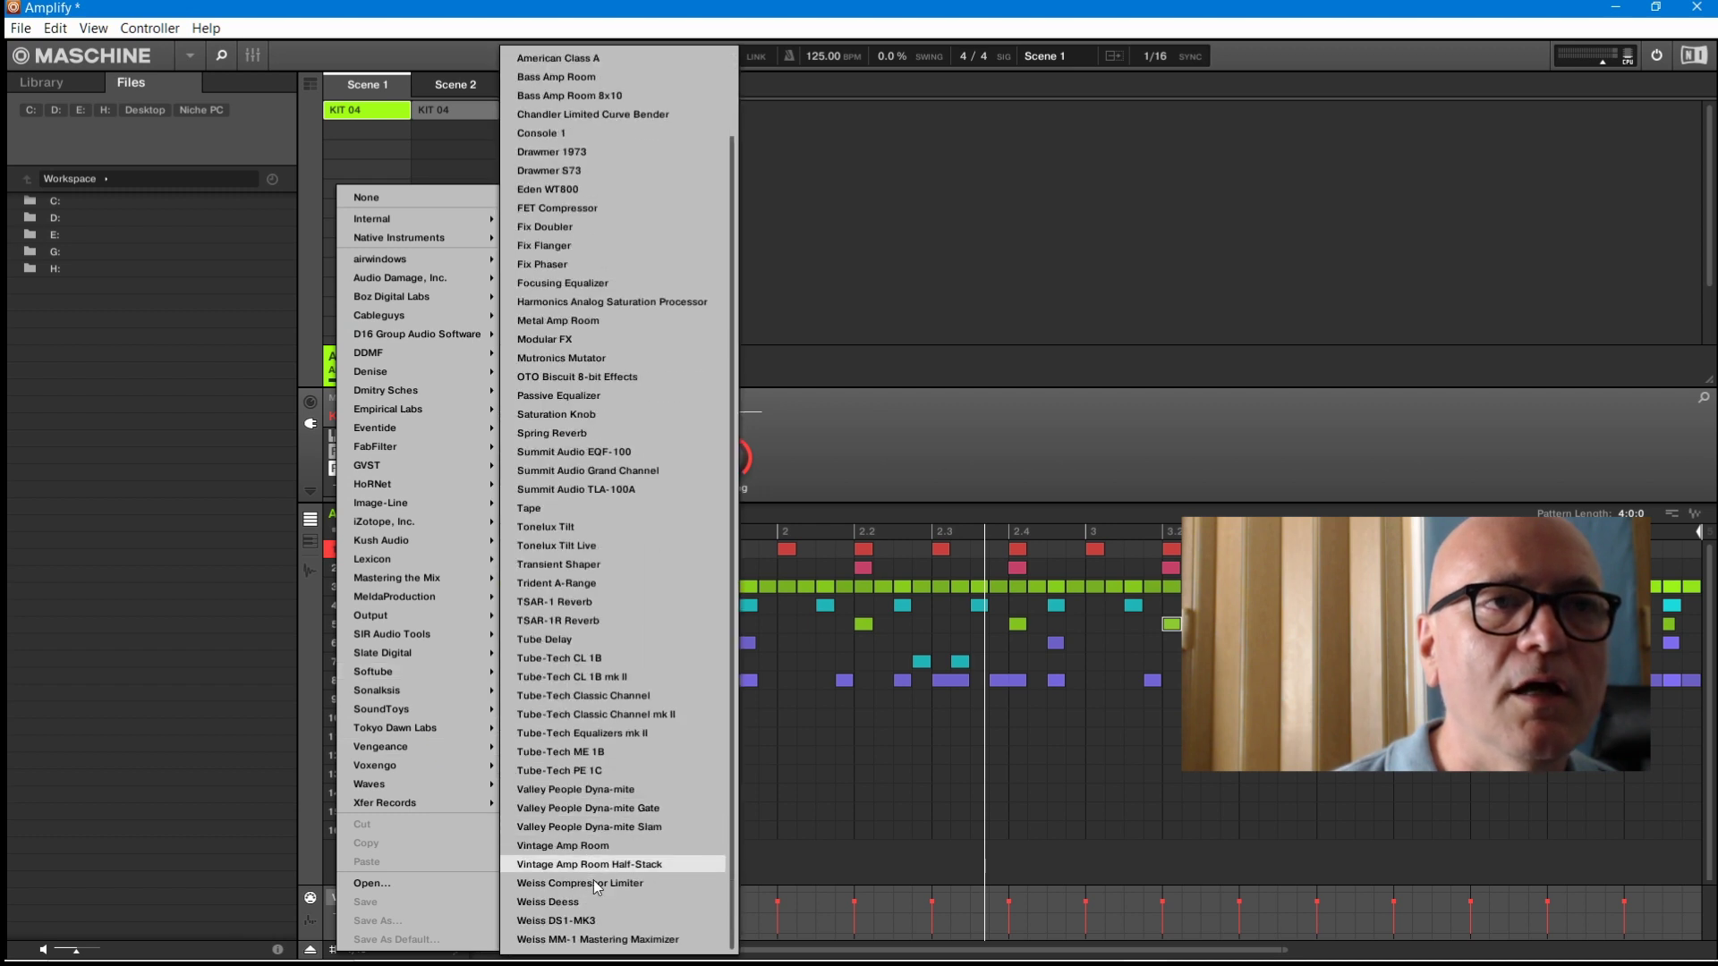
pyautogui.click(583, 940)
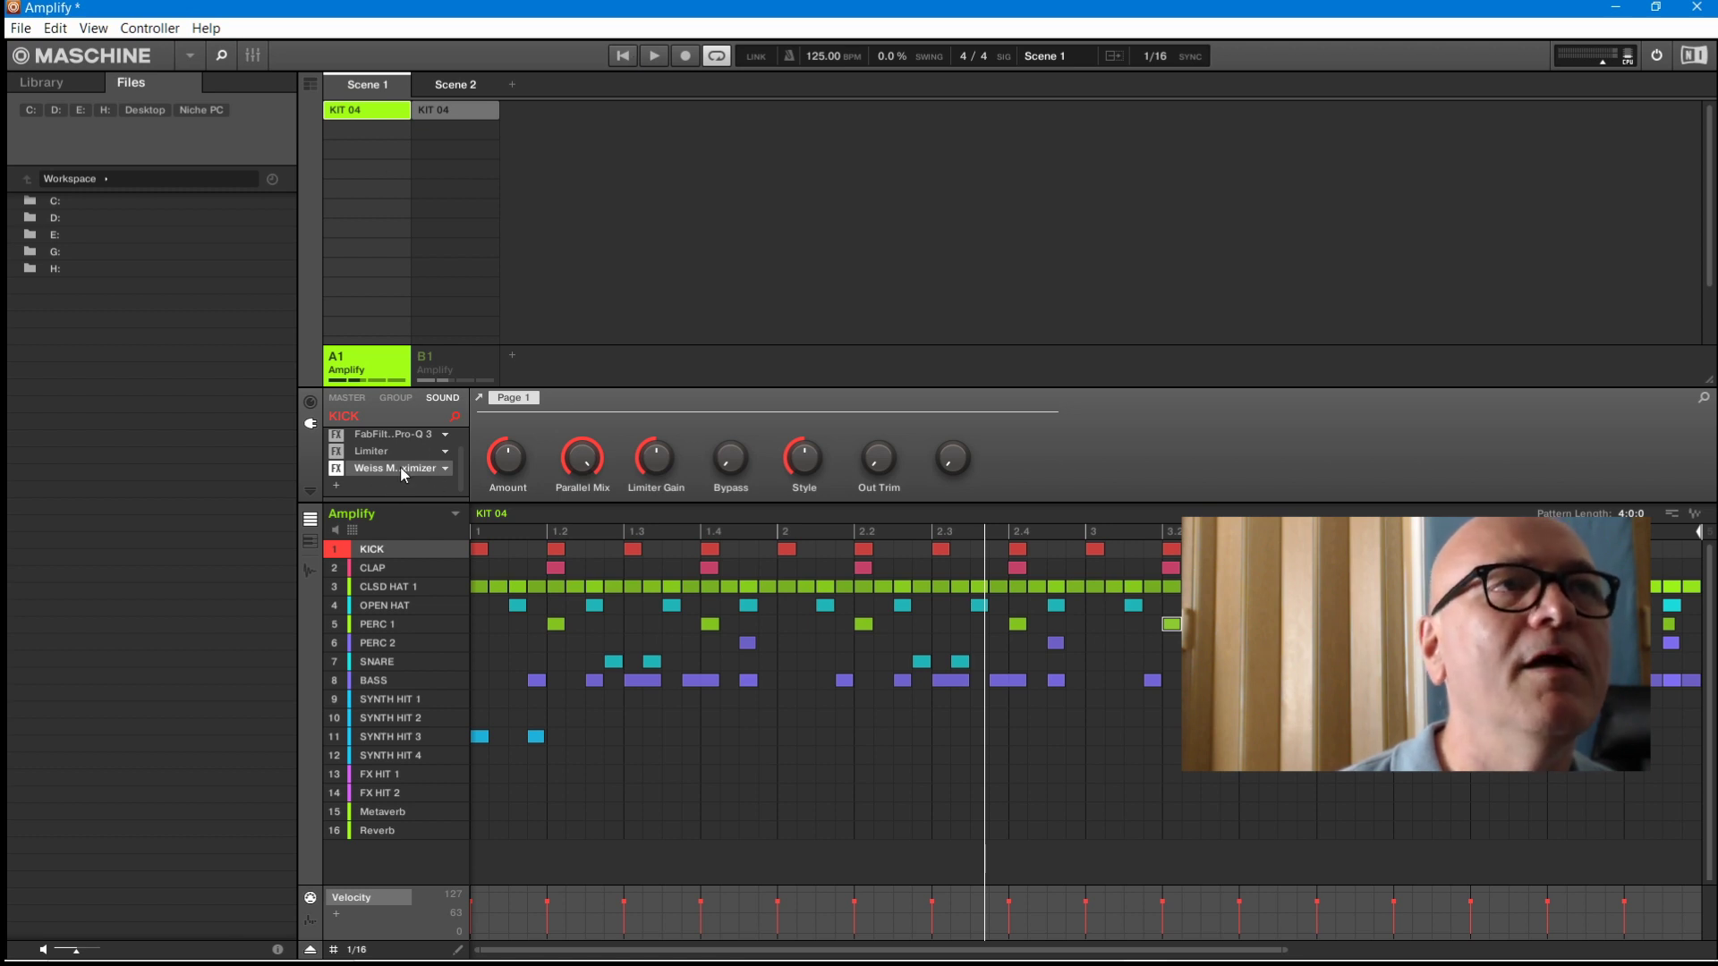
# Replay the pattern from the start to hear the kick through the Weiss maximizer
pyautogui.click(623, 57)
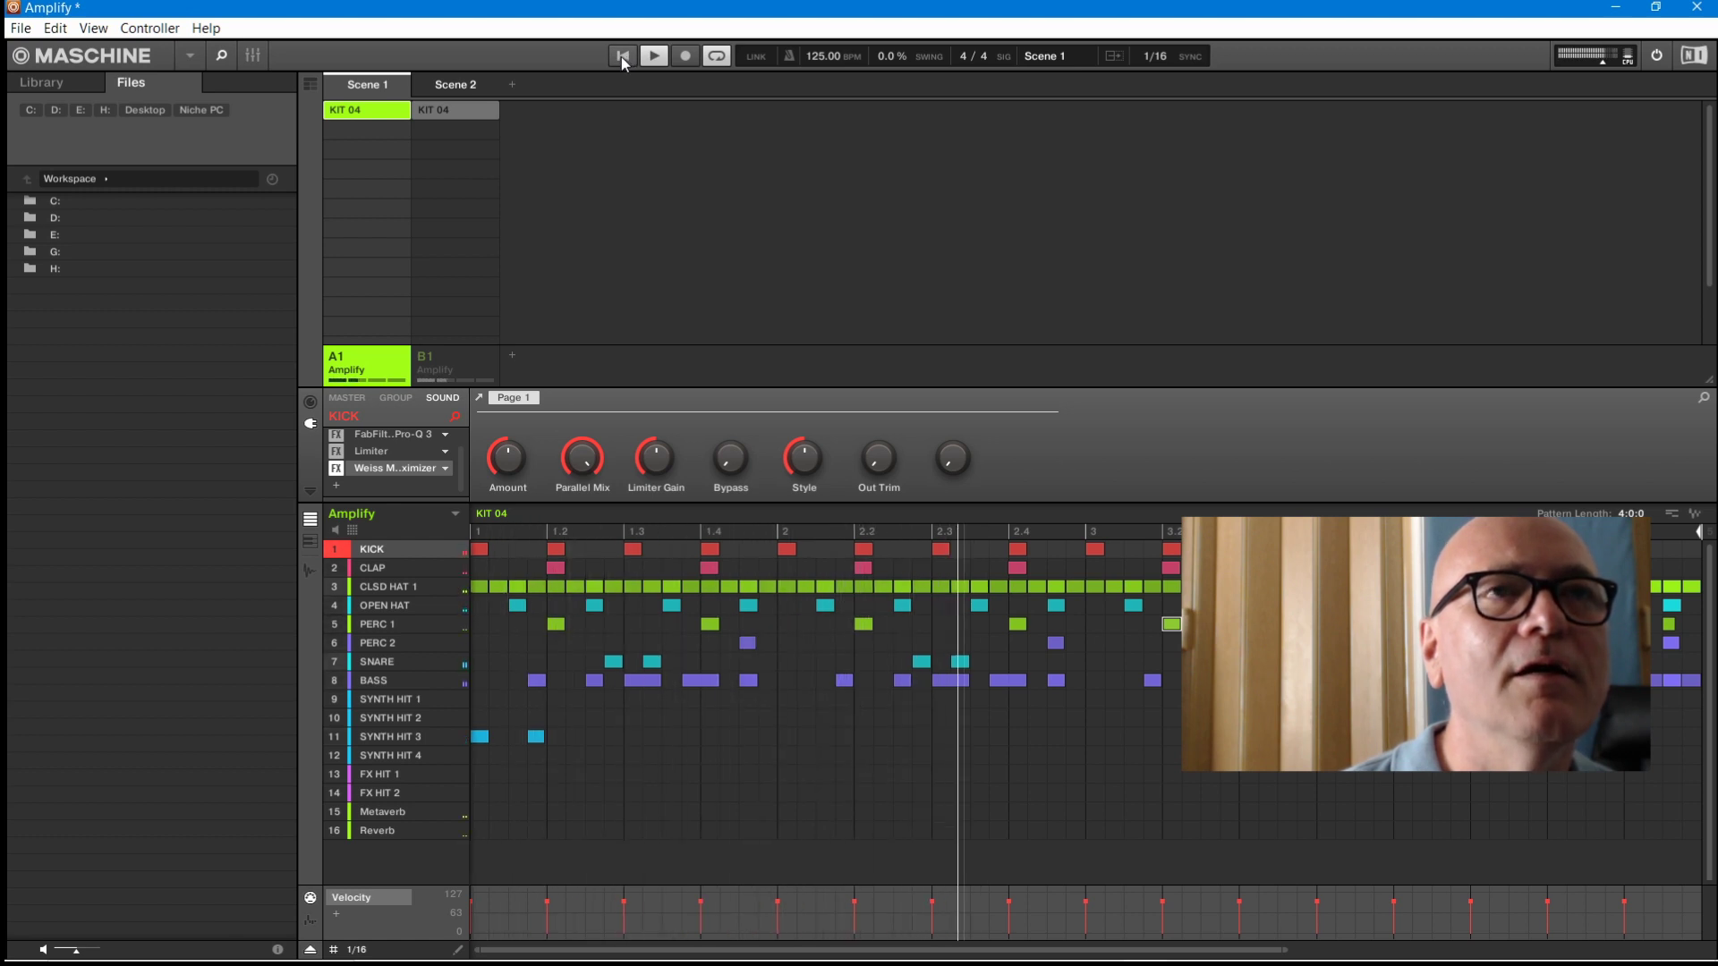
pyautogui.press('space')
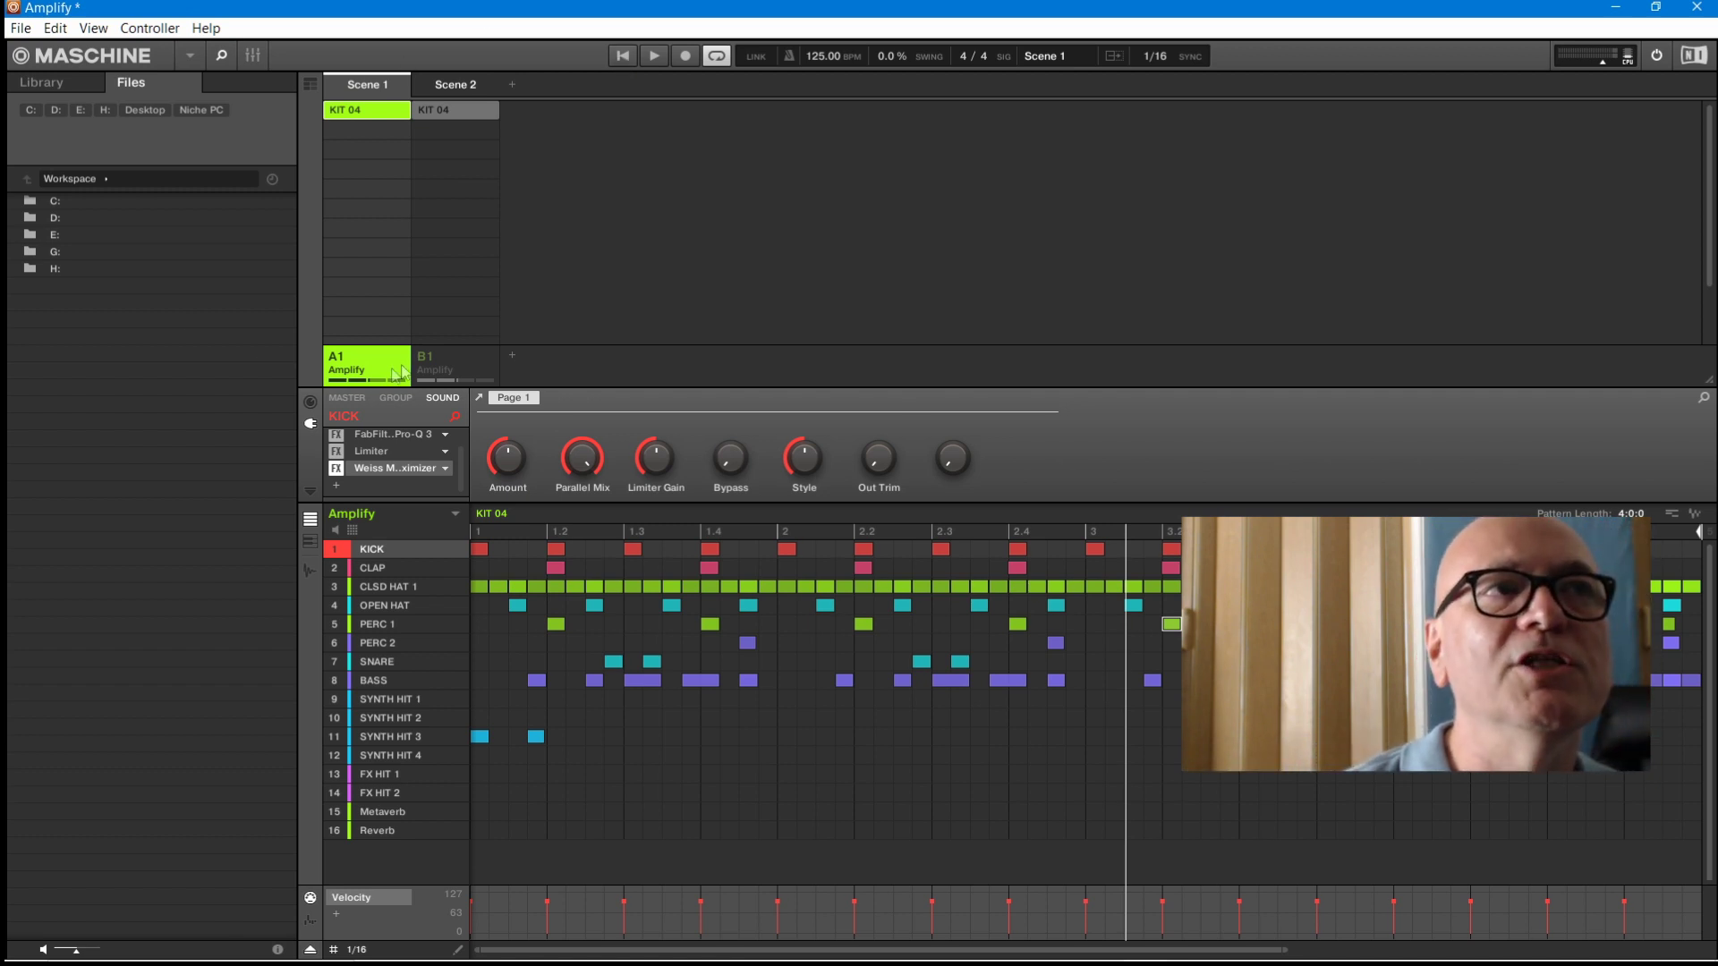
pyautogui.press('space')
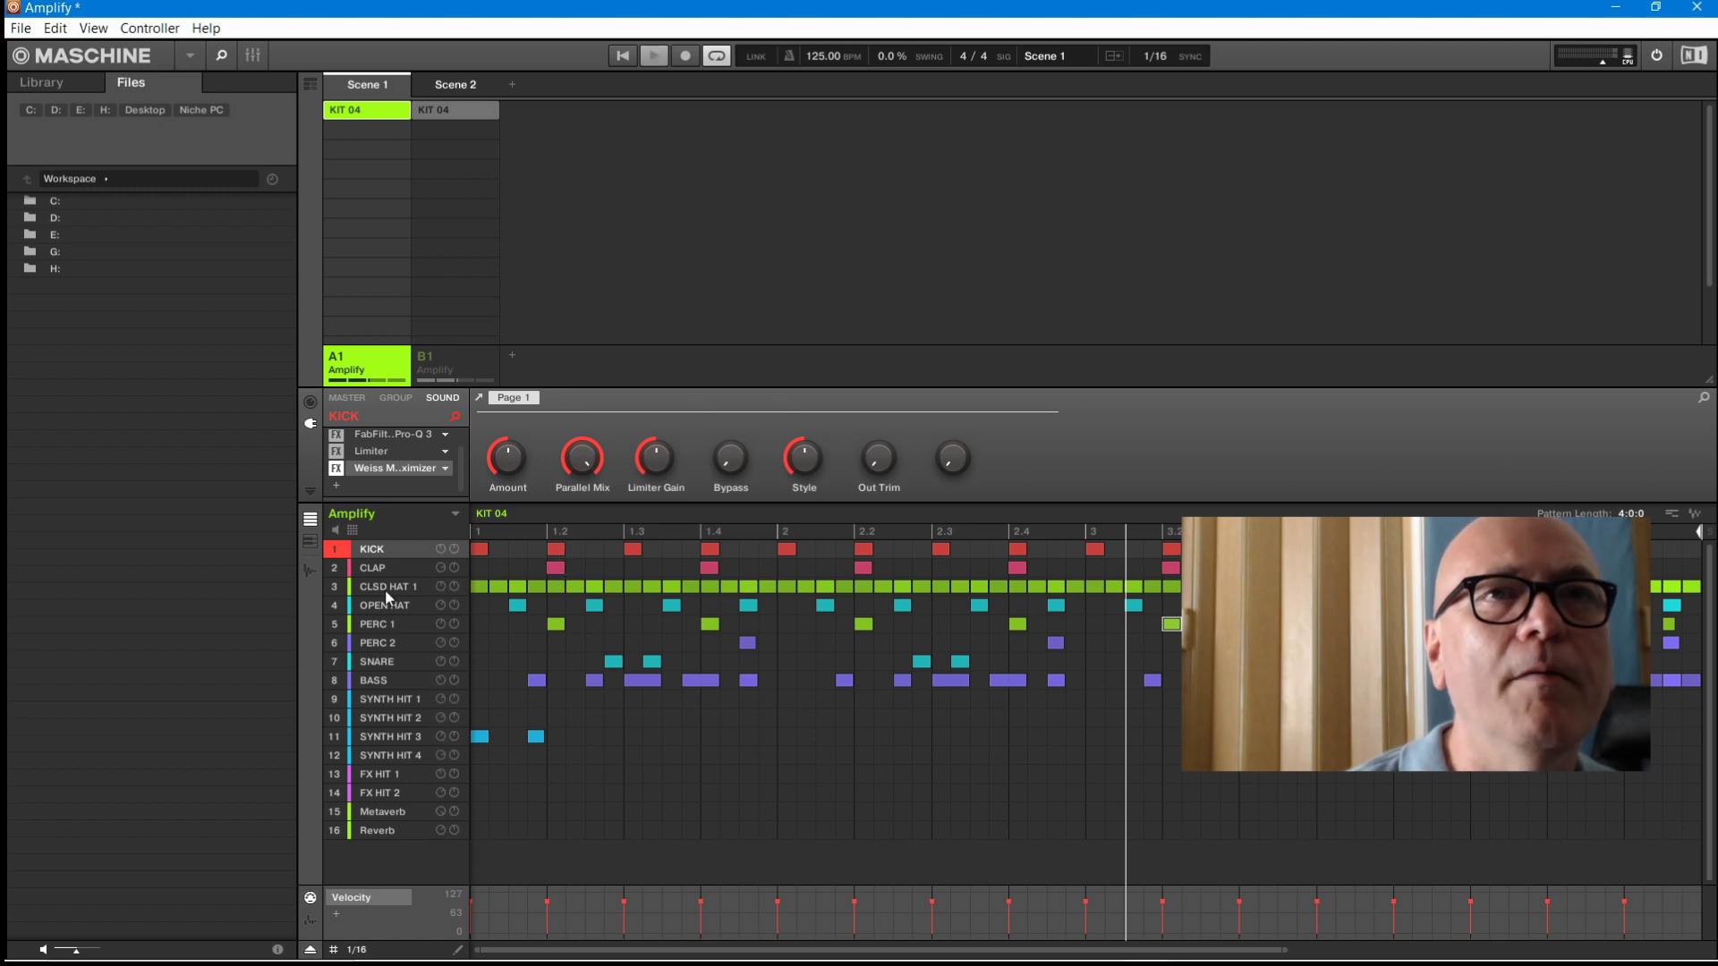
pyautogui.rightClick(405, 468)
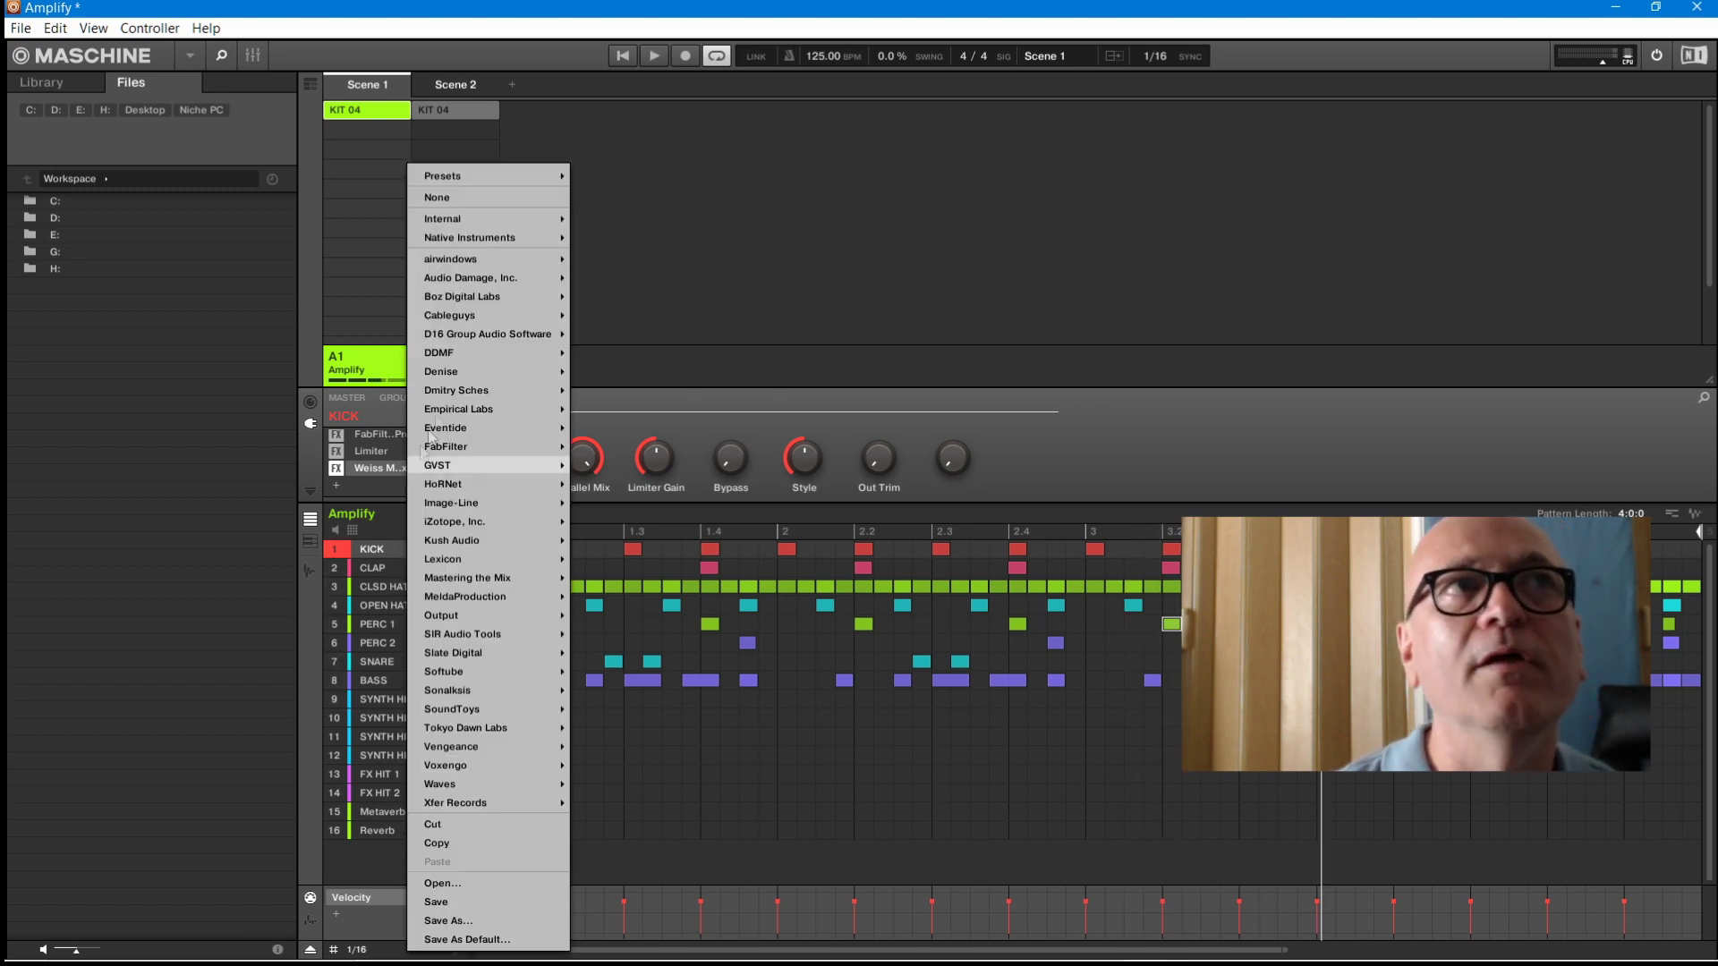
# Set the Weiss maximizer slot to None so the Limiter ends the KICK chain
pyautogui.click(472, 202)
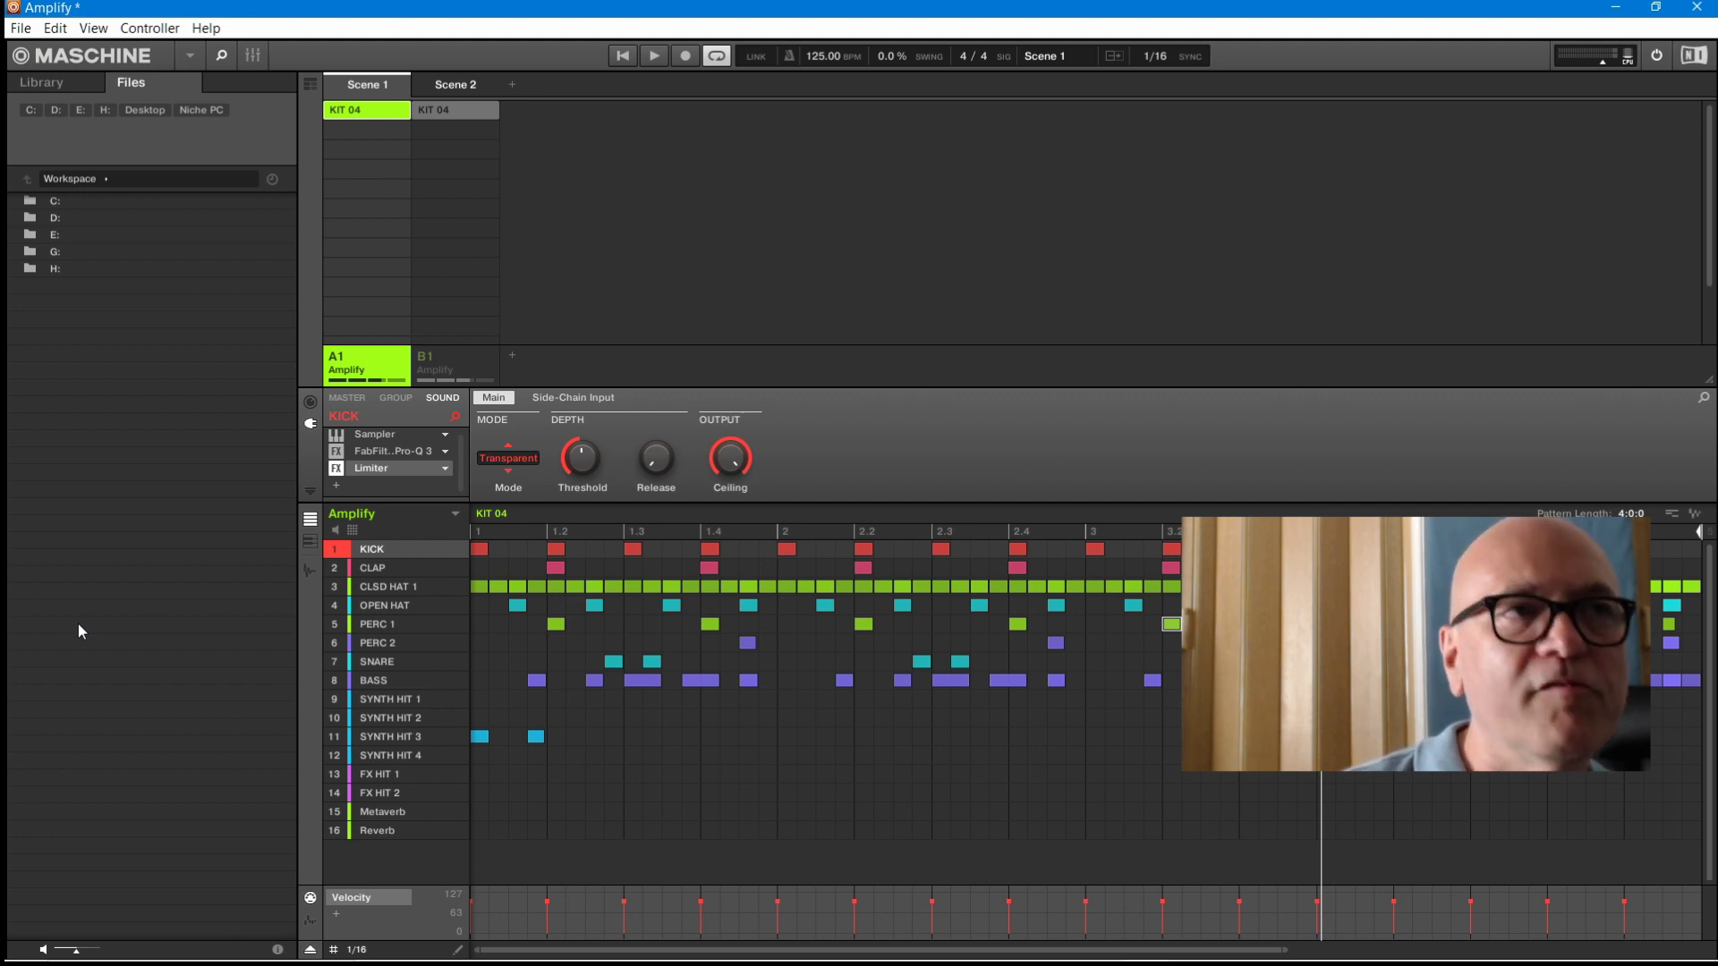
pyautogui.click(405, 588)
pyautogui.click(398, 551)
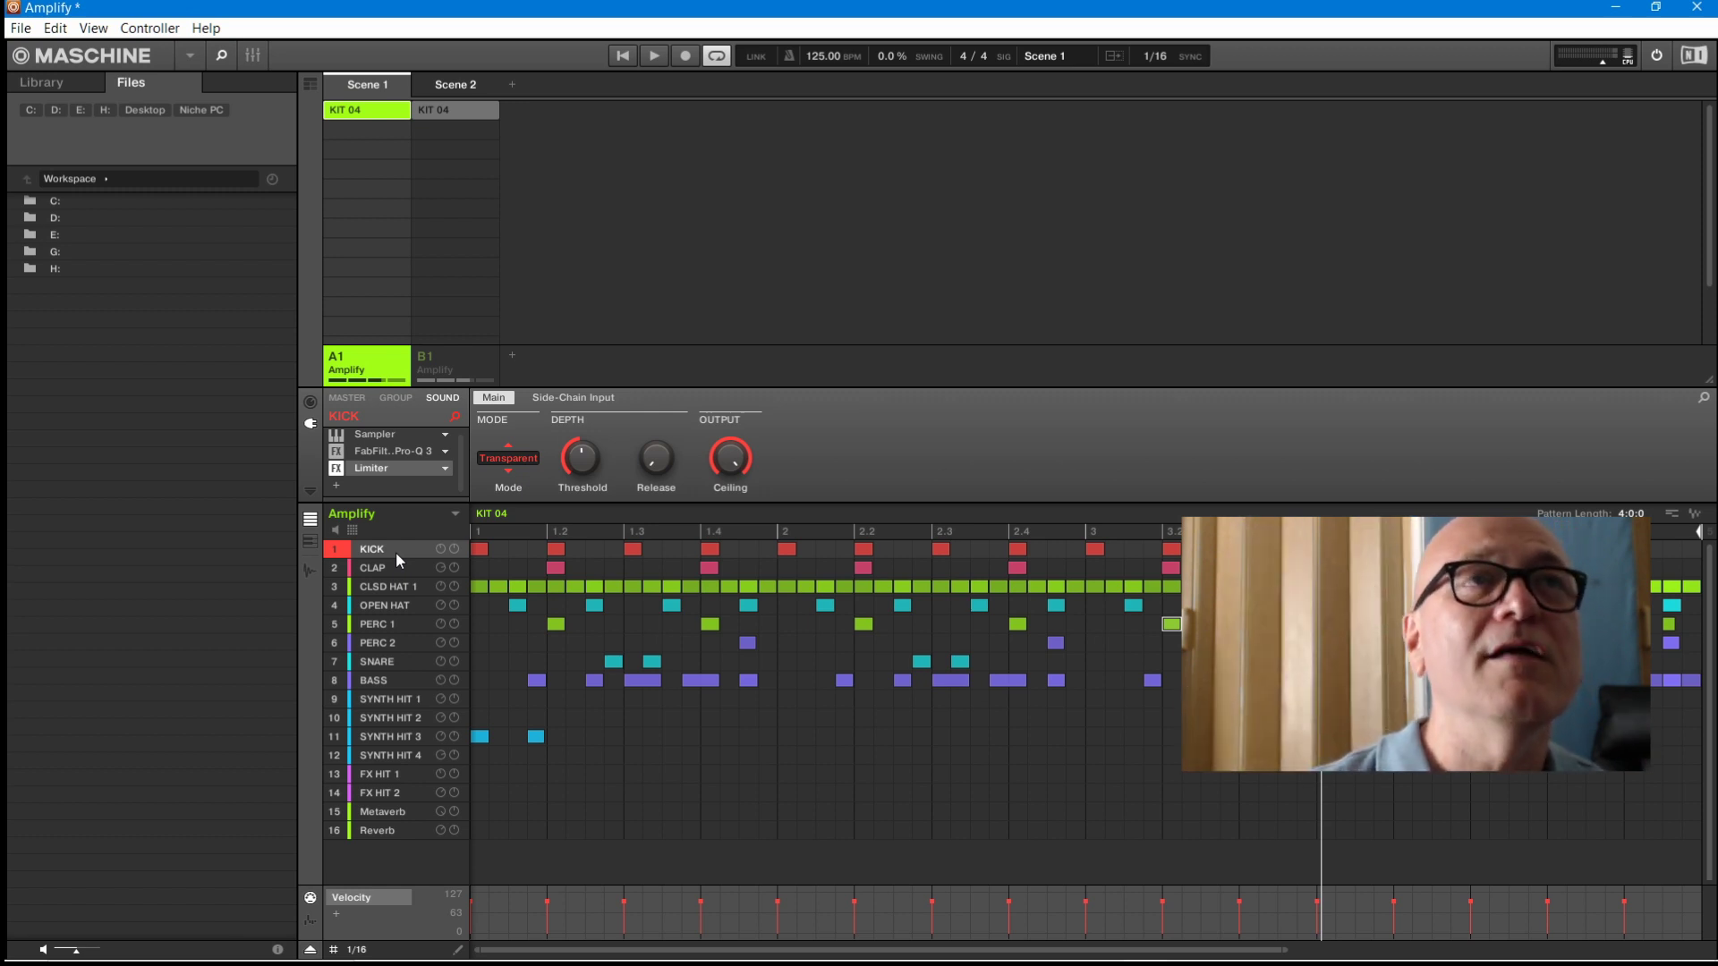
# Play Amplify pattern A1 and restart it from the top to hear the kick unmaximized
pyautogui.click(621, 59)
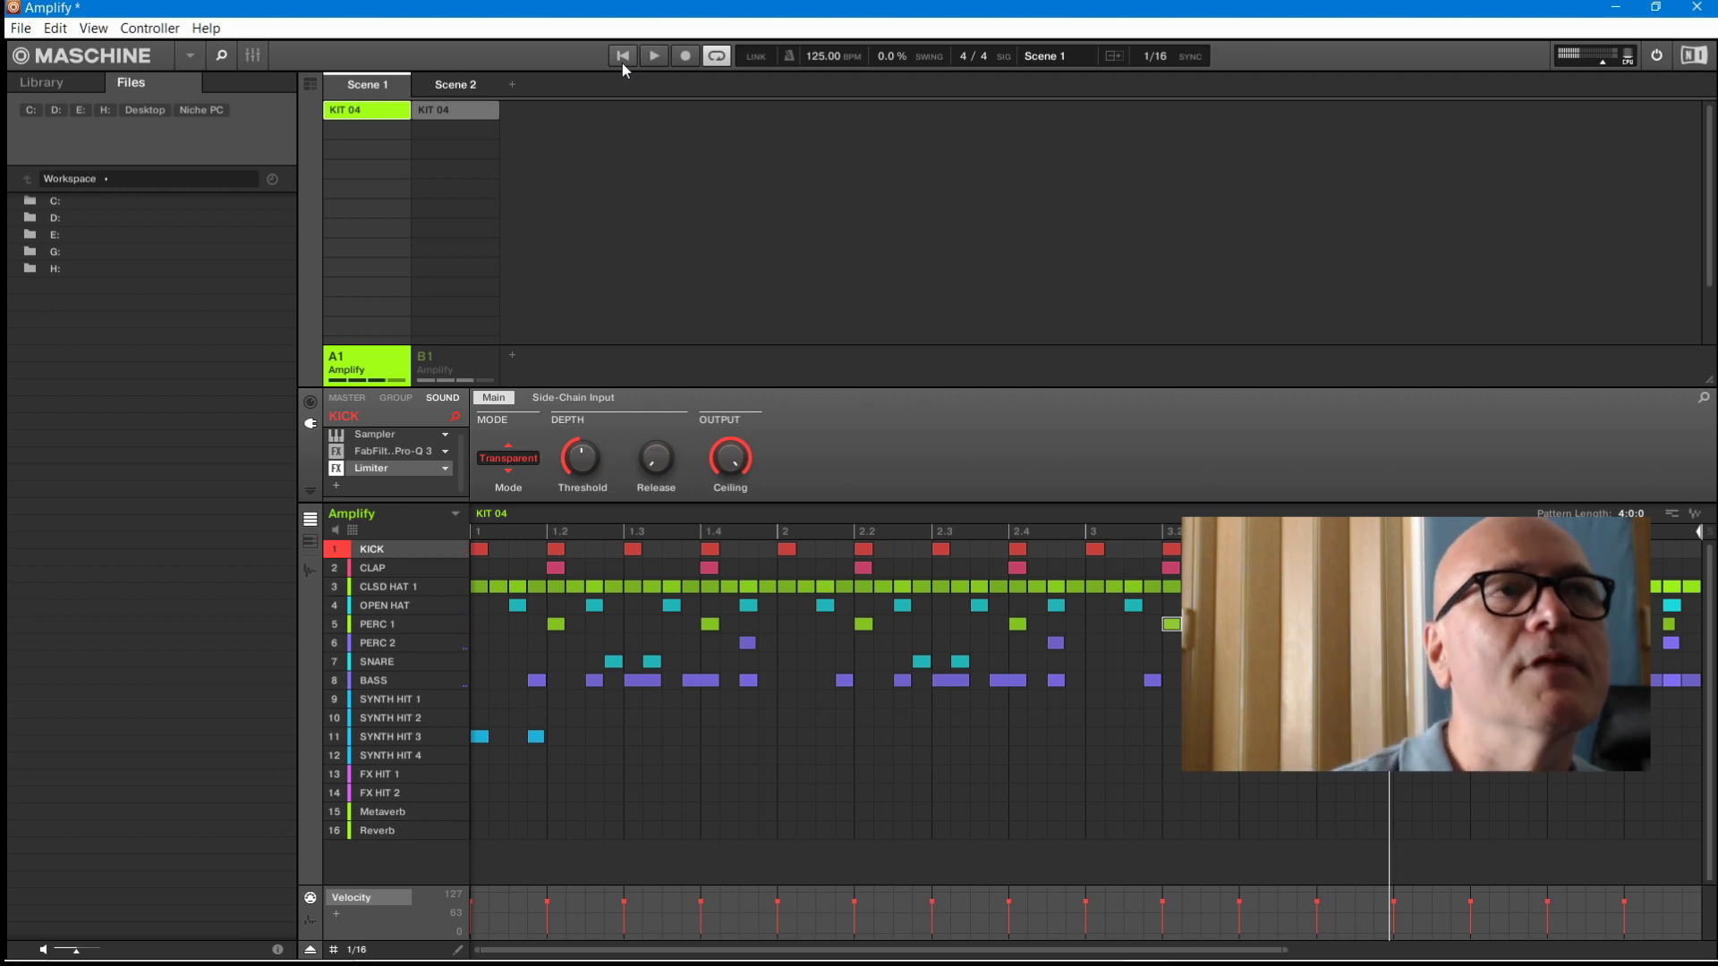
pyautogui.click(622, 59)
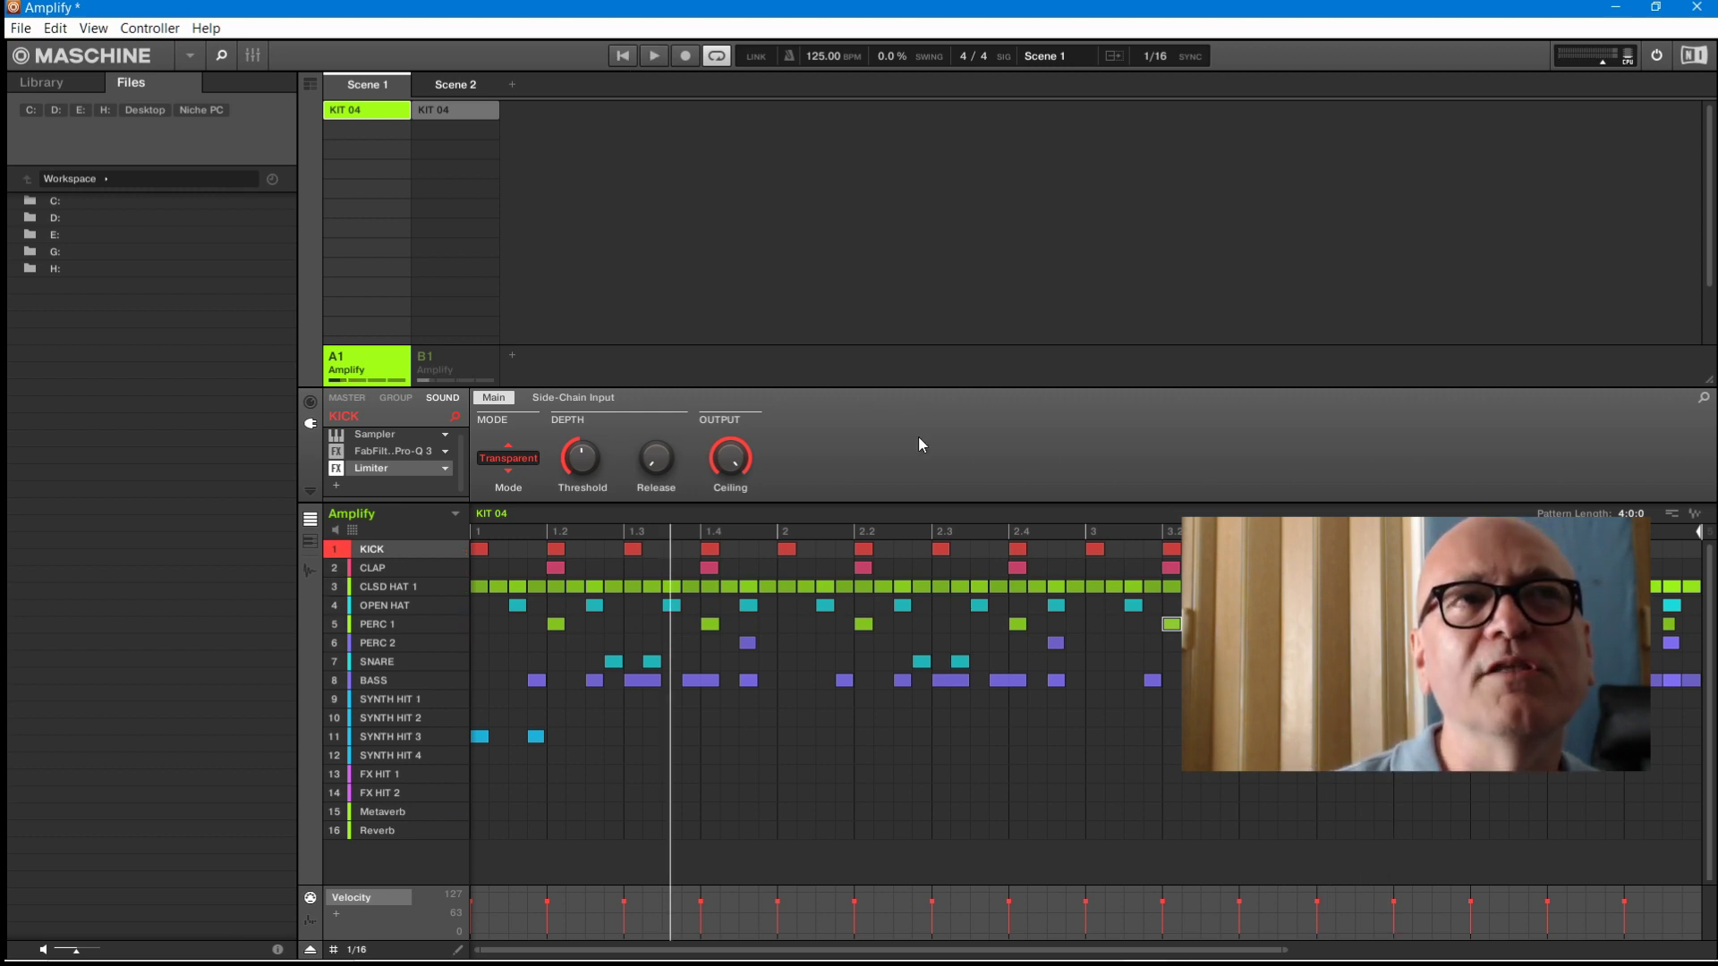